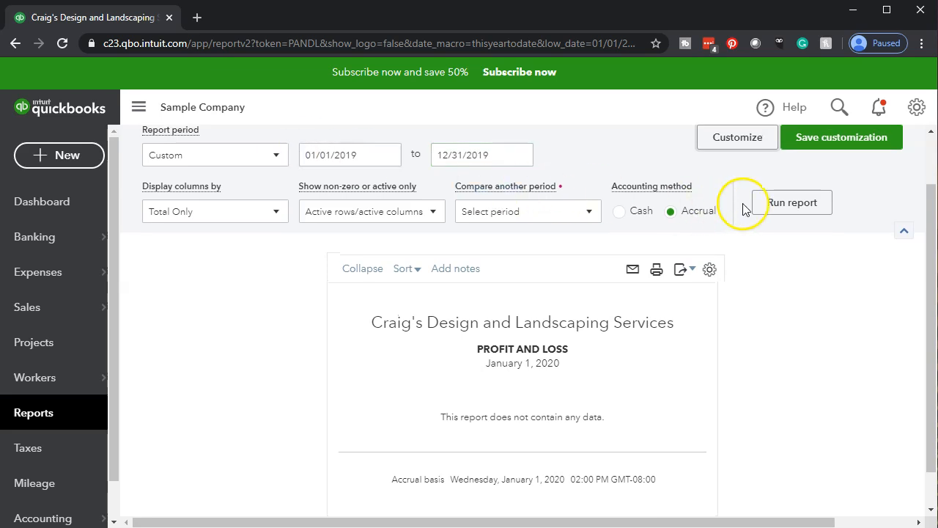
# - Run the Profit and Loss report for the entered 2019 date range and duplicate its browser tab
pyautogui.click(768, 209)
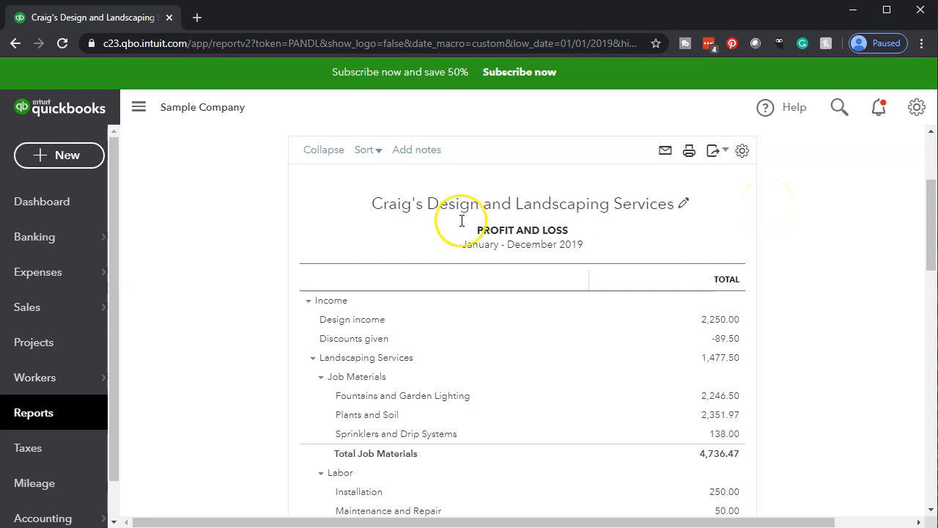
pyautogui.rightClick(132, 21)
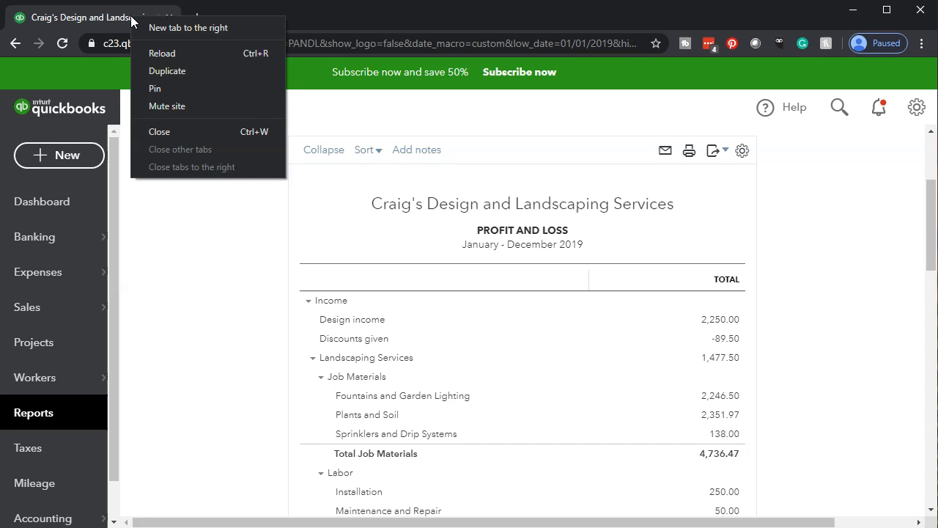
pyautogui.click(150, 69)
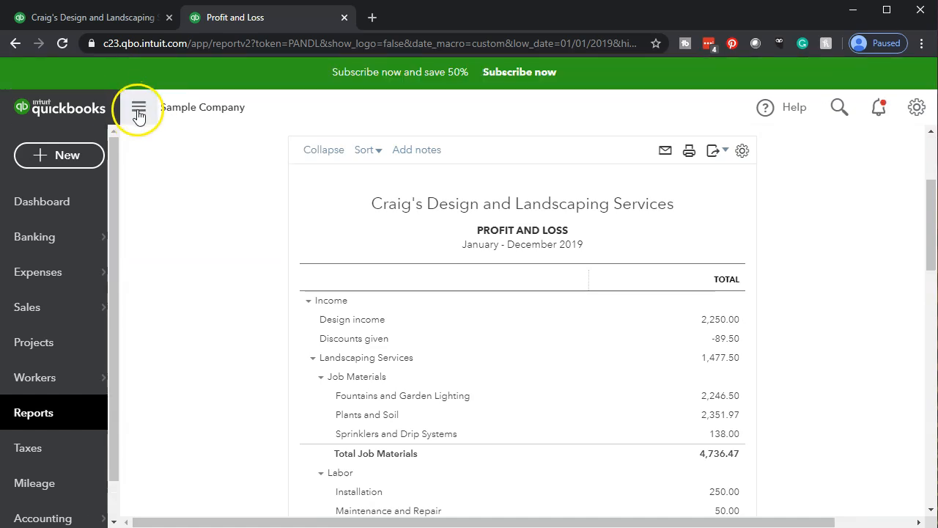
# - Hide the navigation sidebar and enlarge the page zoom of the duplicated Profit and Loss report
pyautogui.click(138, 111)
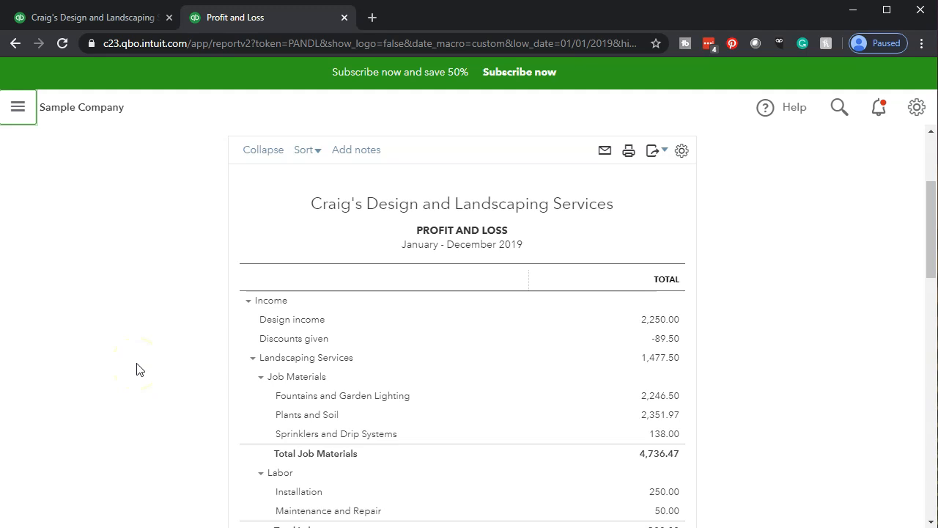
pyautogui.hotkey('ctrl', '+')
pyautogui.hotkey('ctrl', '+')
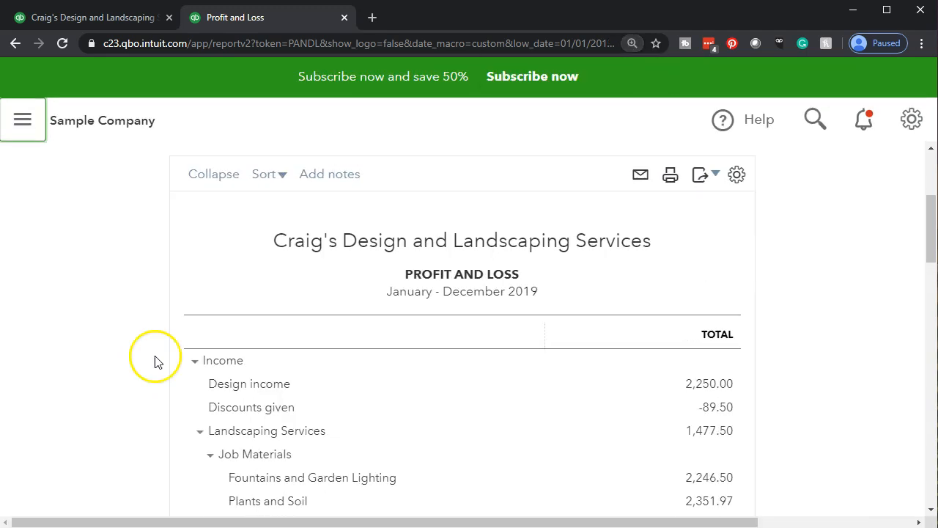
pyautogui.hotkey('ctrl', '-')
pyautogui.hotkey('ctrl', '+')
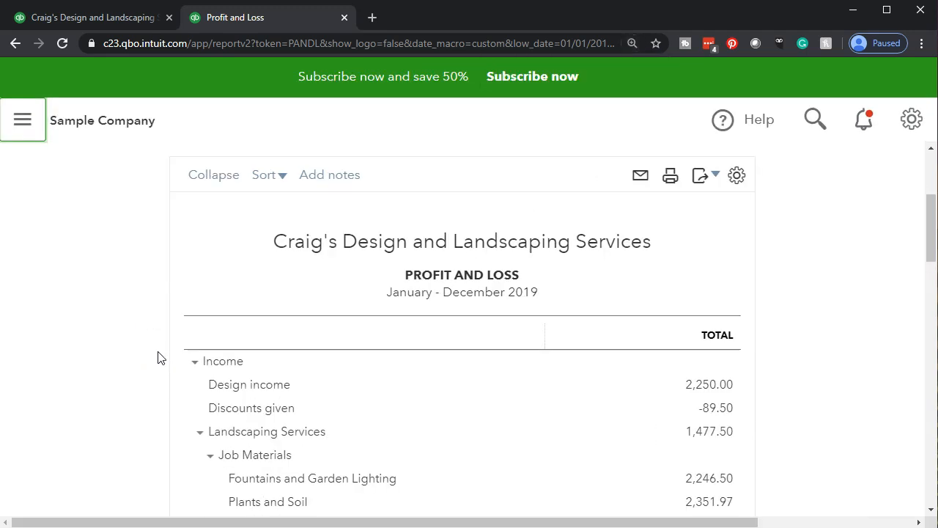
pyautogui.click(176, 357)
pyautogui.scroll(-1, 566, 371)
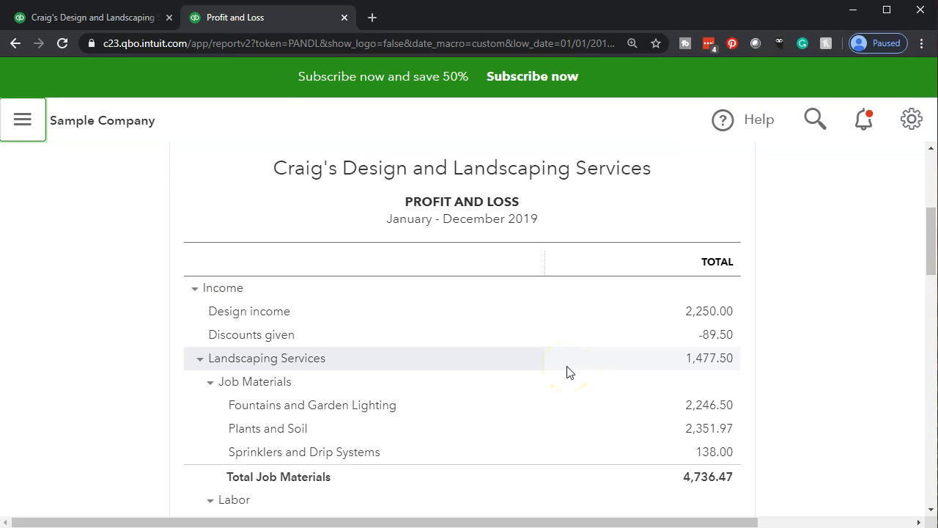
pyautogui.scroll(-1, 566, 372)
pyautogui.click(176, 294)
pyautogui.scroll(1, 176, 294)
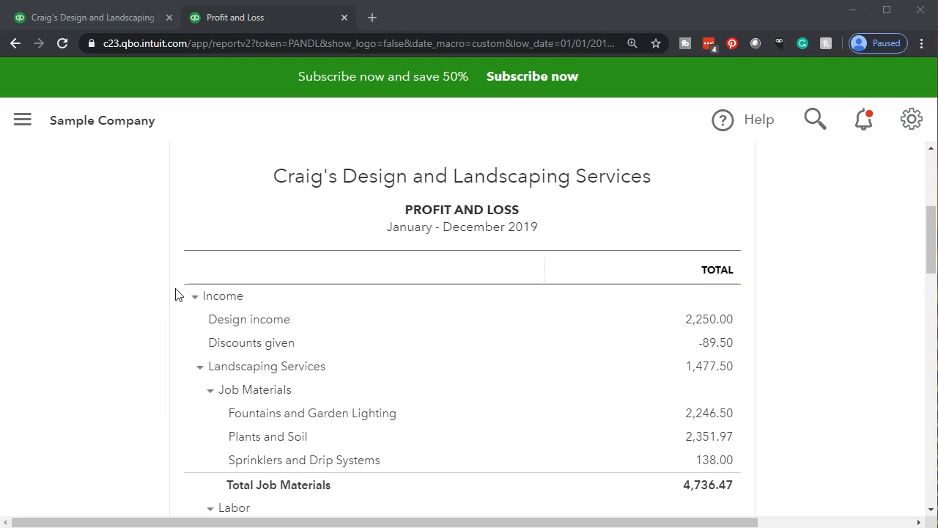
# - Set the report period to 11/01/2019 through 12/31/2019 and run the Profit and Loss report
pyautogui.click(386, 260)
pyautogui.scroll(5, 389, 263)
pyautogui.moveTo(345, 263); pyautogui.dragTo(21, 265)
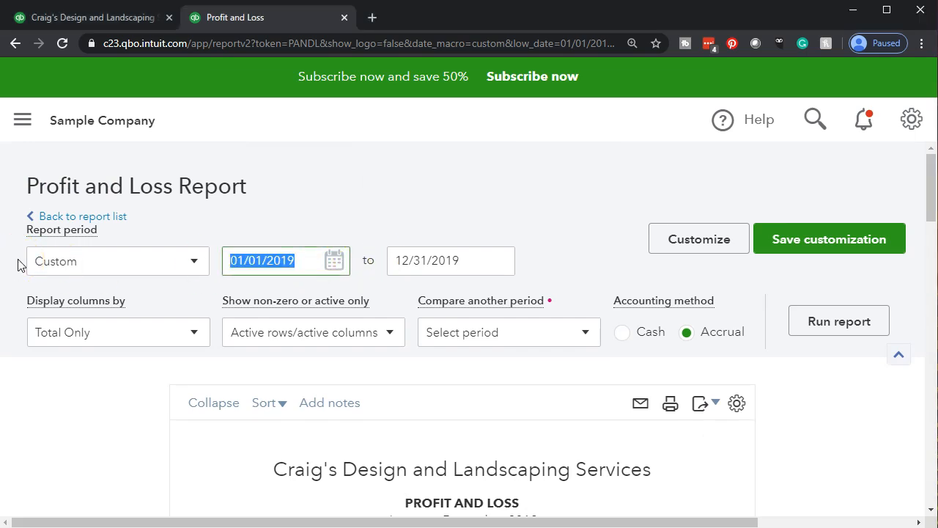
pyautogui.write('11/01/2019')
pyautogui.press('Tab')
pyautogui.write('1')
pyautogui.write('2/31/2019')
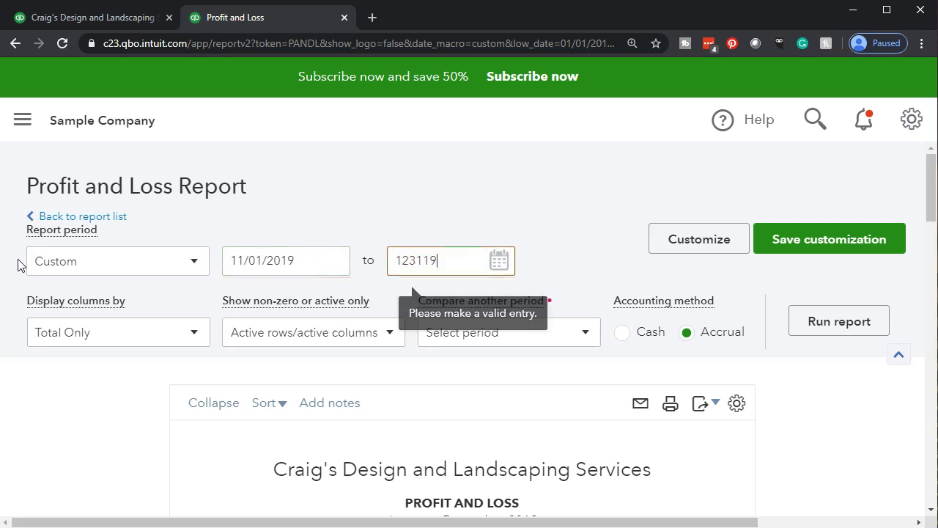
pyautogui.press('Tab')
pyautogui.click(821, 324)
pyautogui.scroll(-3, 821, 324)
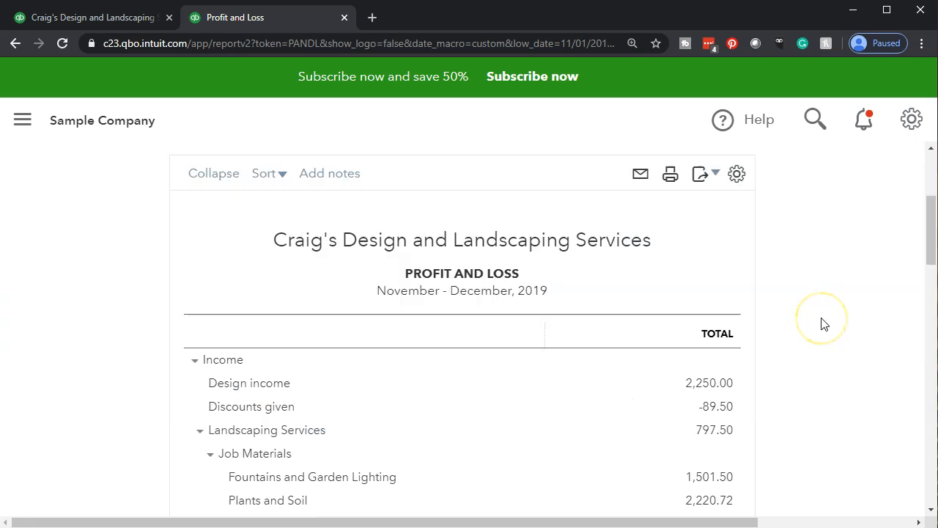
pyautogui.scroll(-2, 821, 324)
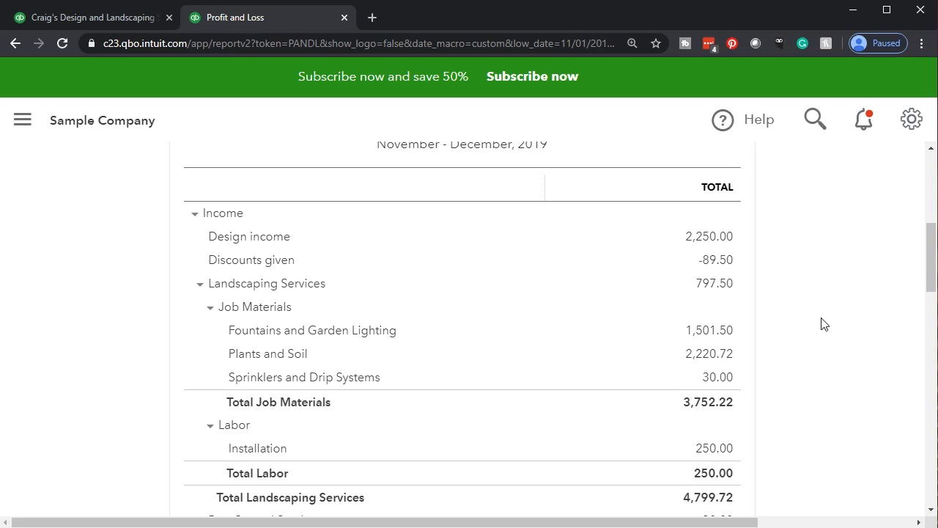
# - Display the Profit and Loss columns by Months and rerun the report
pyautogui.scroll(4, 821, 323)
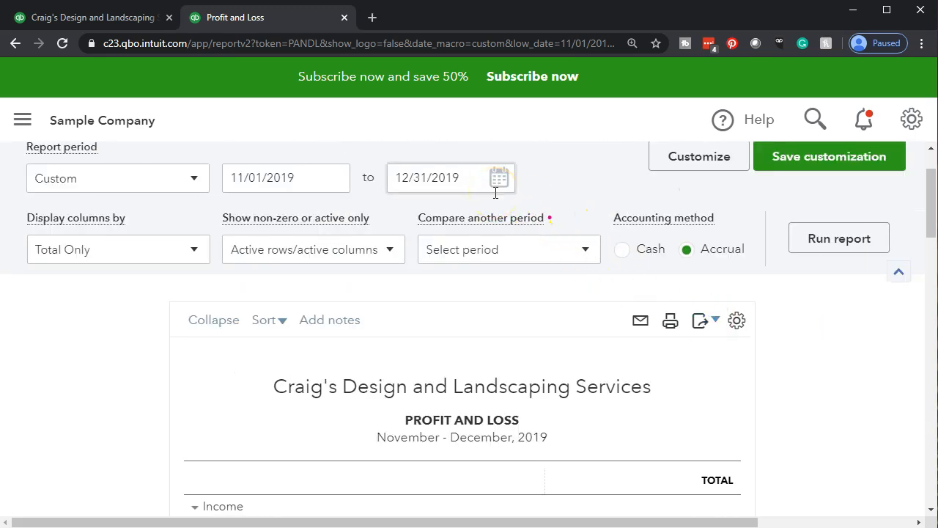
pyautogui.scroll(-3, 339, 373)
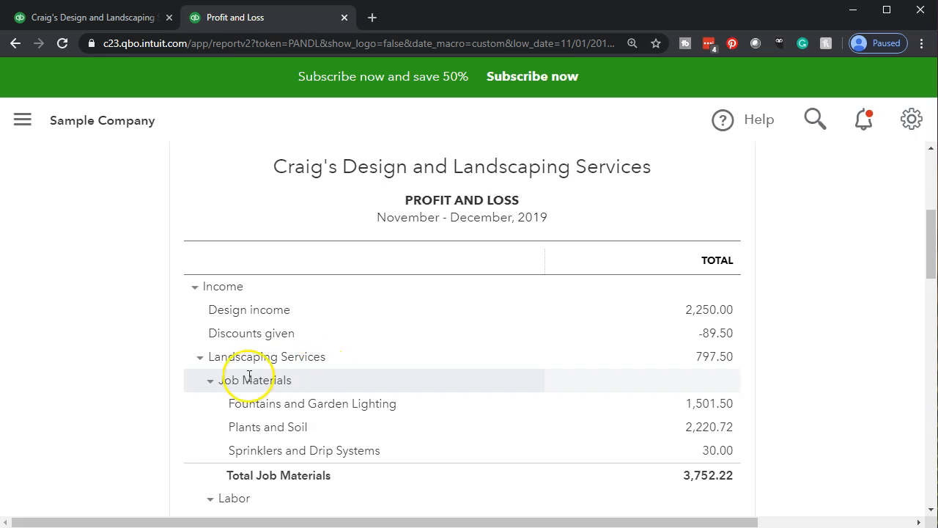
pyautogui.scroll(3, 132, 389)
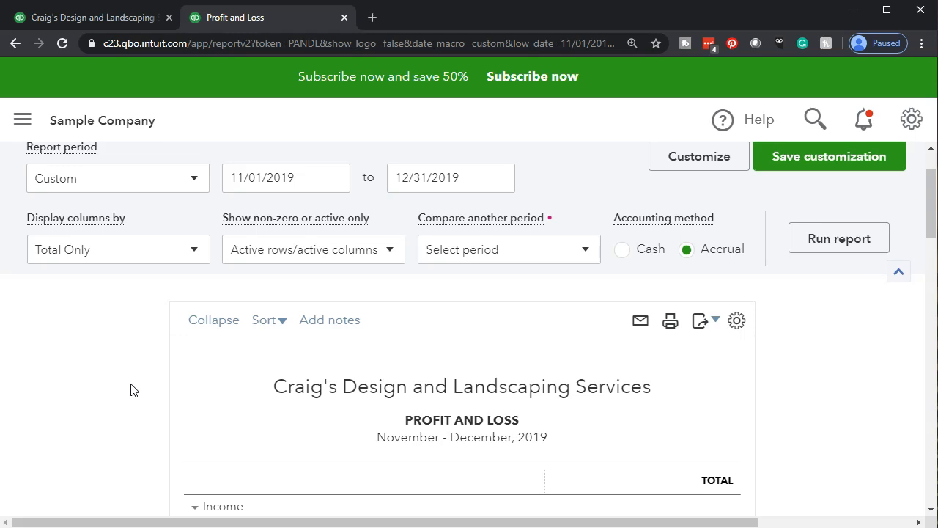
pyautogui.click(194, 250)
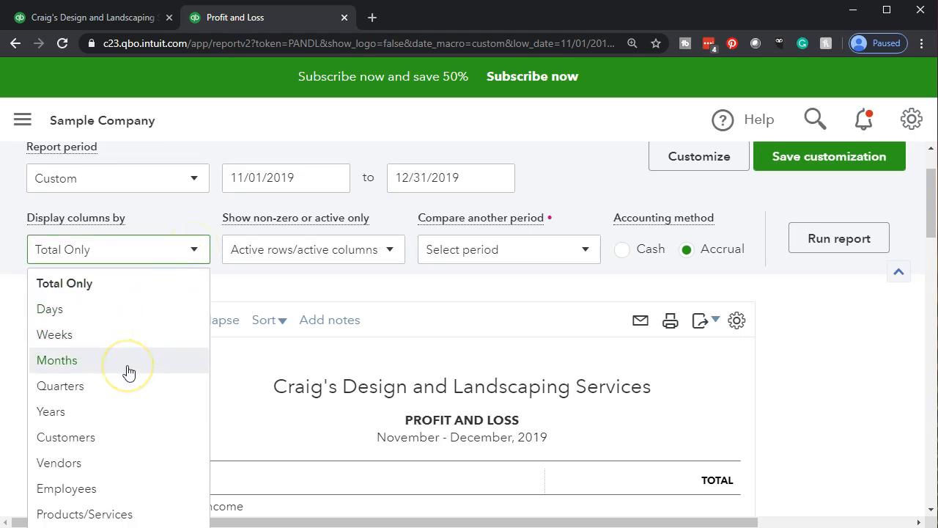
pyautogui.click(129, 361)
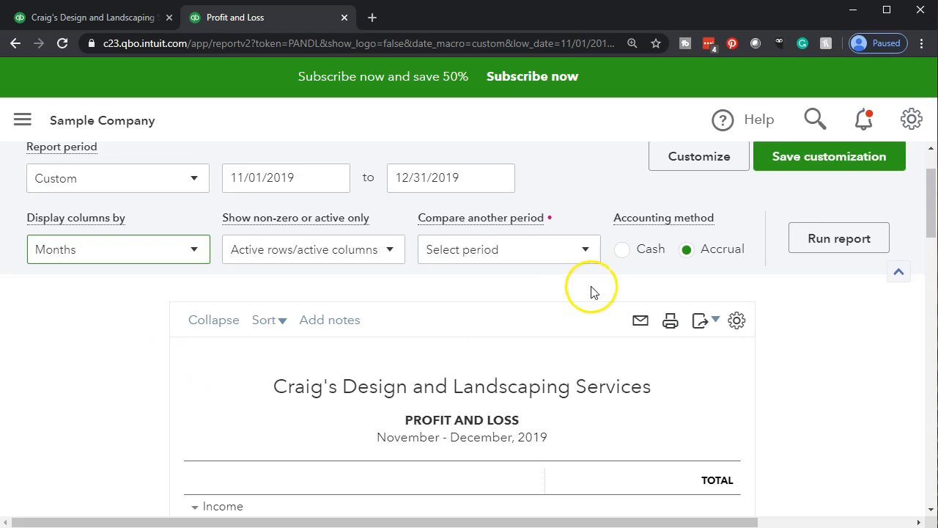
pyautogui.click(796, 242)
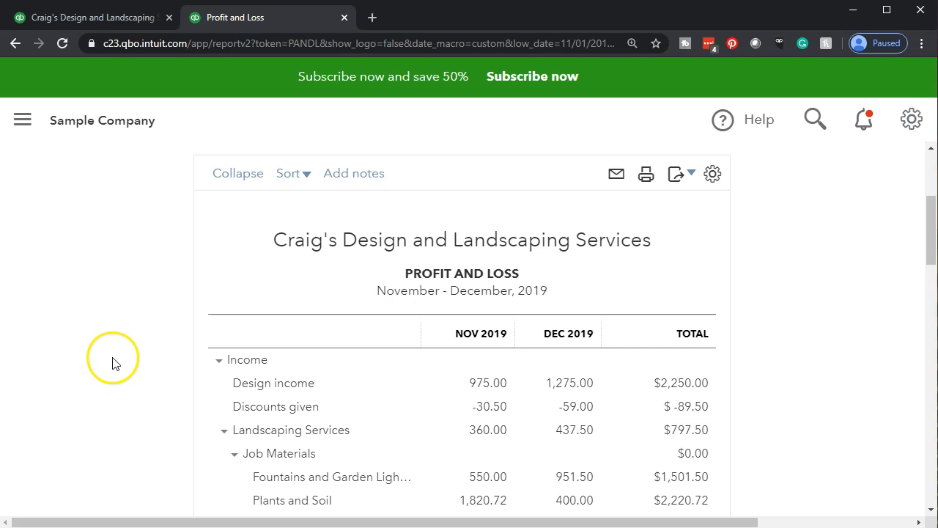
pyautogui.scroll(-1, 112, 363)
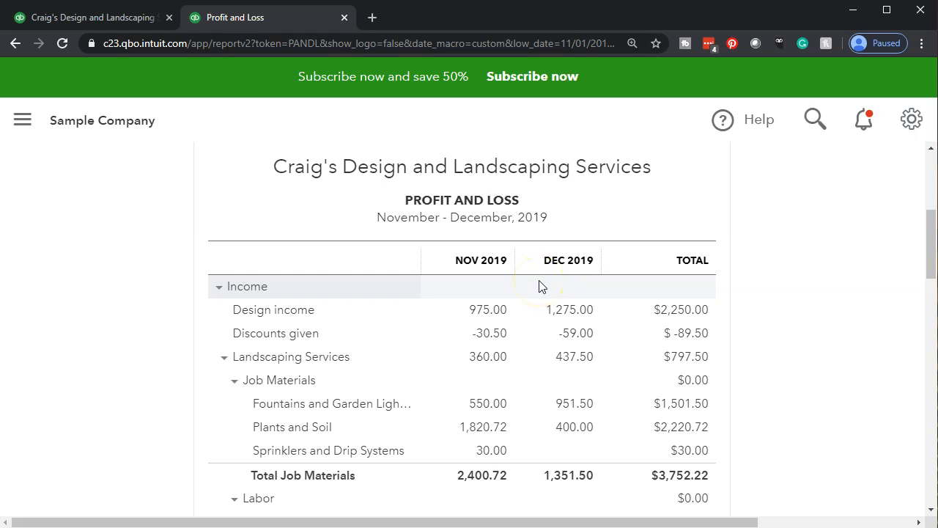
pyautogui.click(734, 325)
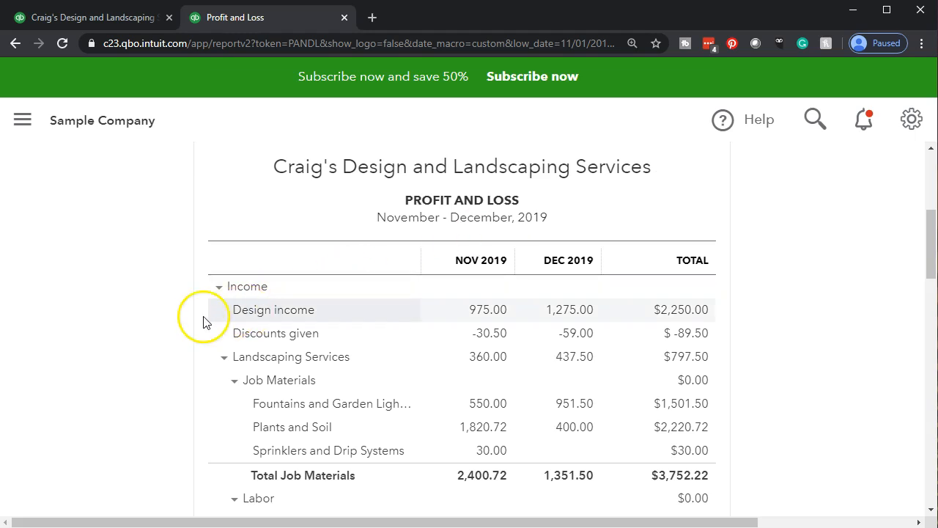
# - Set the report's column display back to Total Only and rerun it
pyautogui.scroll(2, 198, 315)
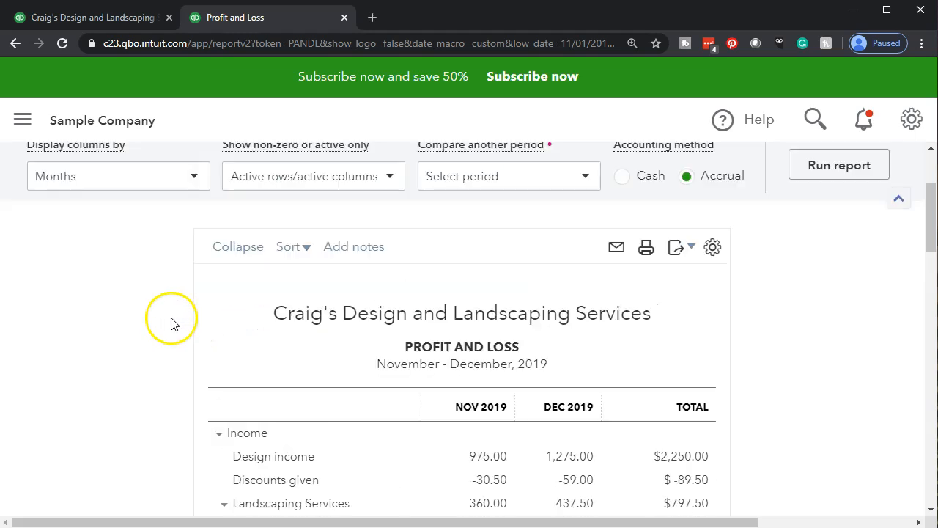
pyautogui.click(194, 179)
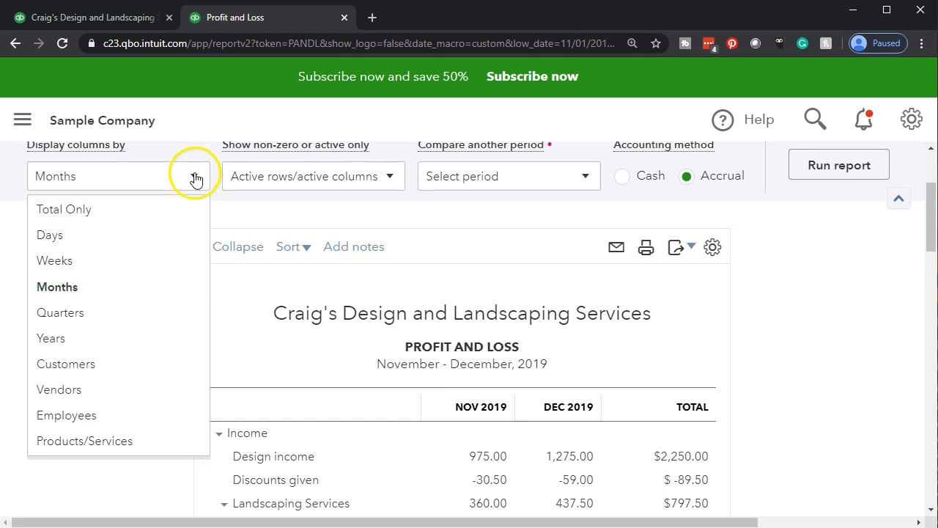
pyautogui.click(125, 211)
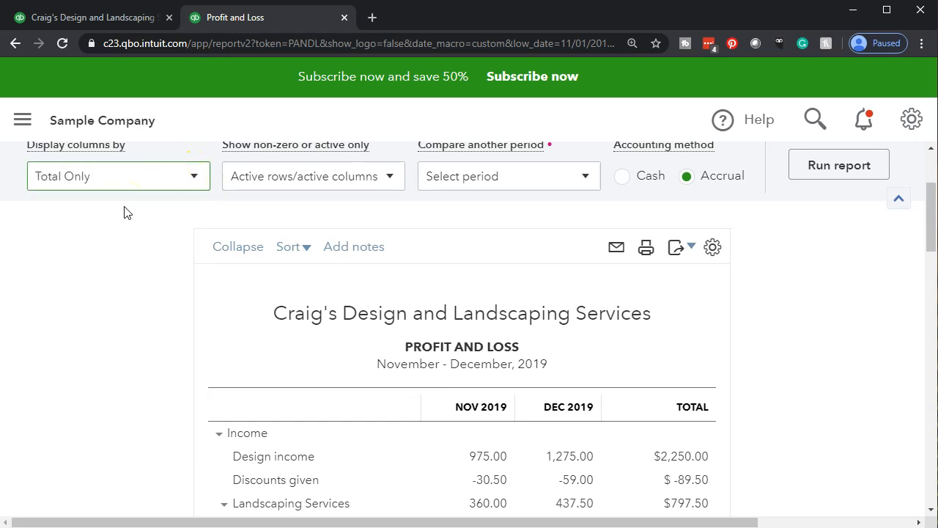
pyautogui.click(827, 174)
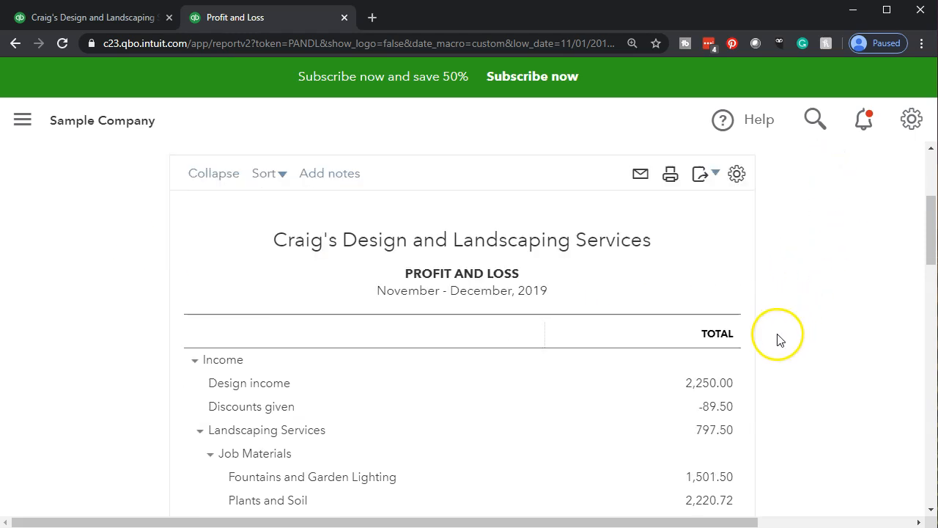
pyautogui.scroll(2, 755, 355)
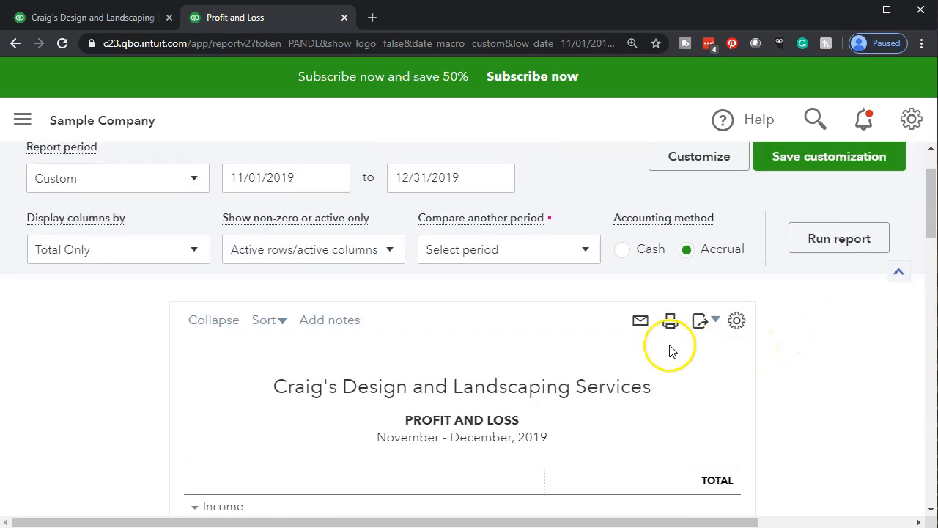
pyautogui.click(565, 256)
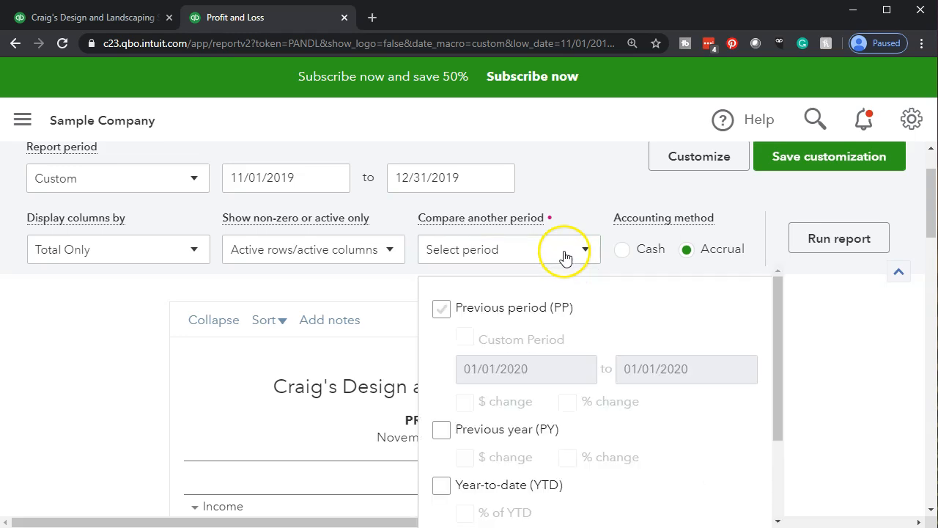
pyautogui.click(473, 322)
pyautogui.click(442, 315)
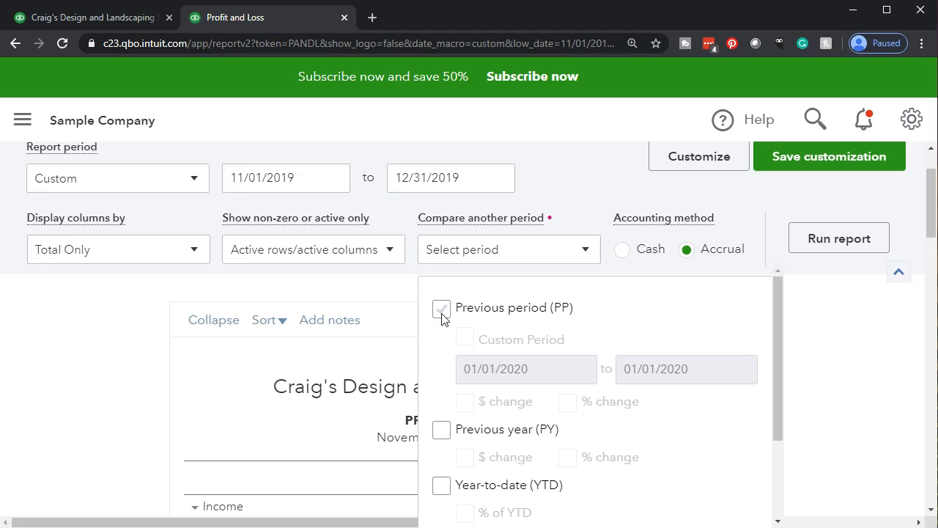
pyautogui.click(152, 369)
pyautogui.scroll(-2, 153, 368)
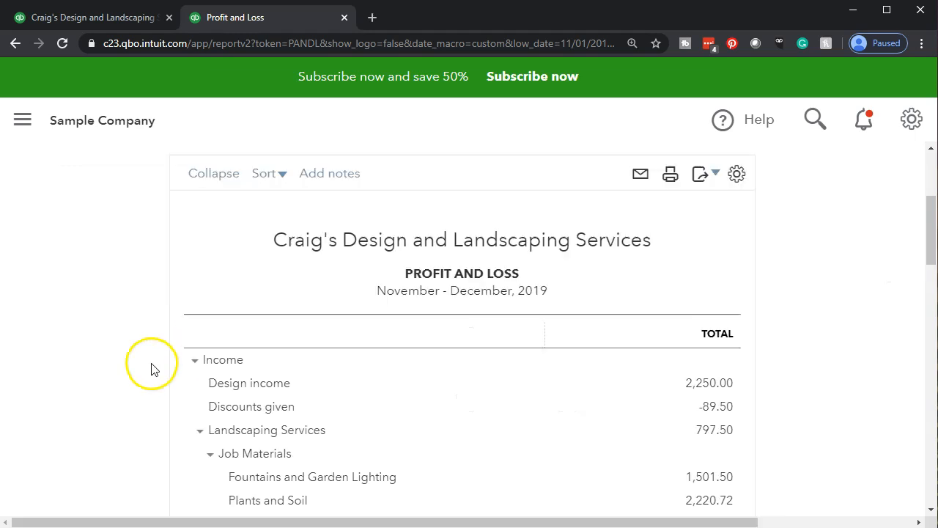
# - Change the report period's start date to 12/01/2019 and run the Profit and Loss report
pyautogui.scroll(3, 150, 371)
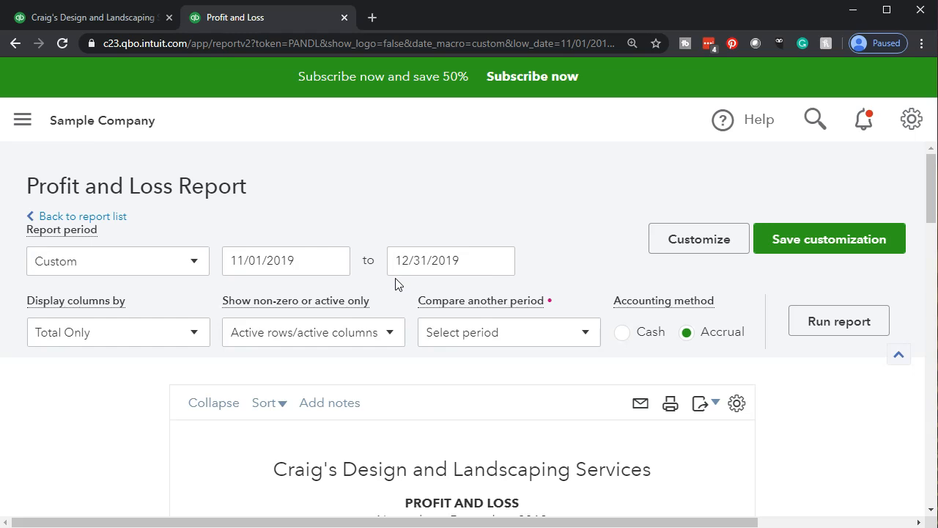
pyautogui.moveTo(318, 262); pyautogui.dragTo(180, 260)
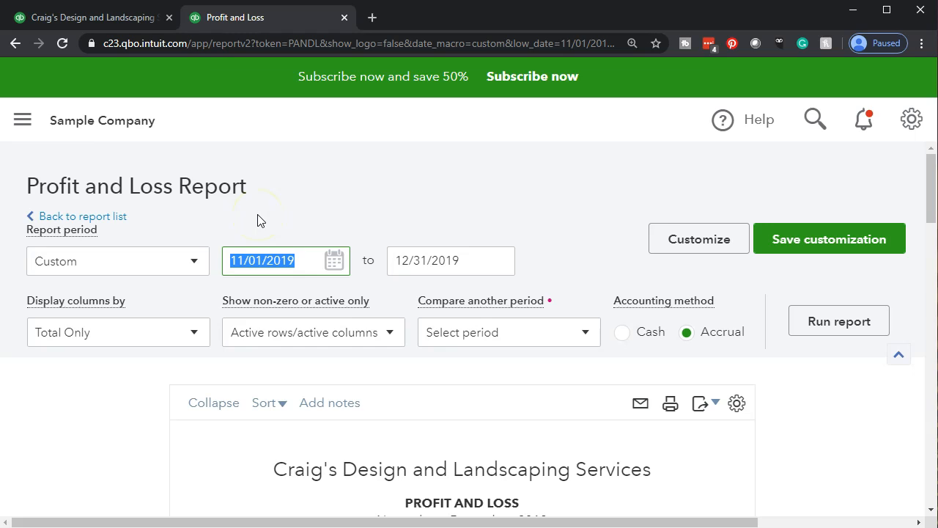
pyautogui.write('12012019')
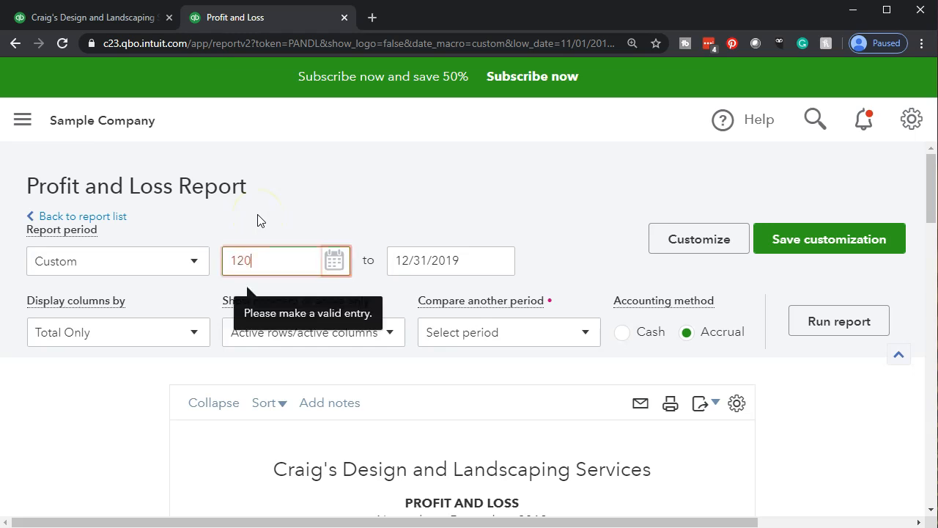
pyautogui.press('Tab')
pyautogui.press('Tab')
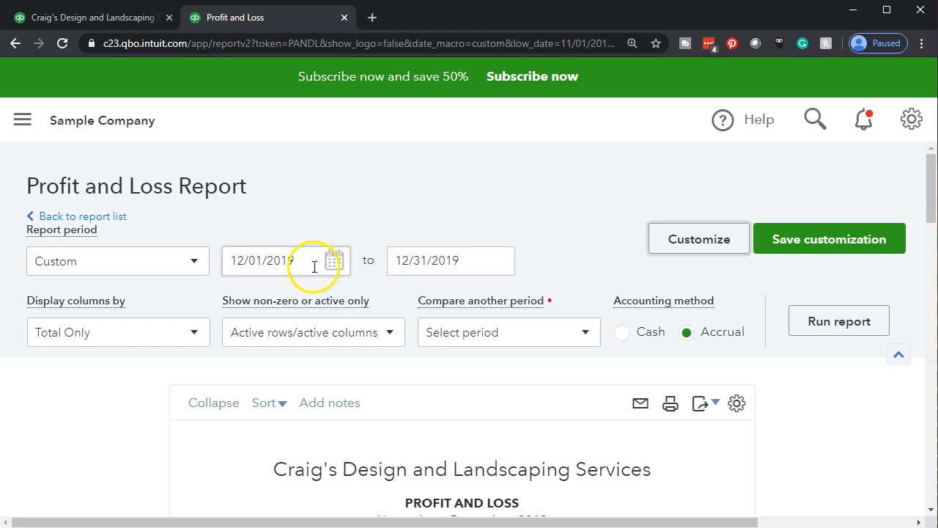
pyautogui.click(814, 321)
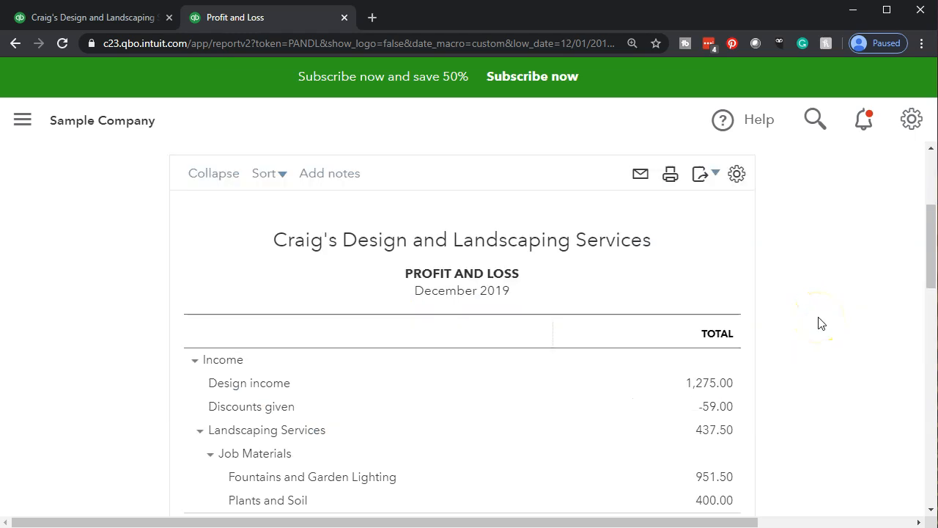
# - Compare the Profit and Loss report with a custom previous period of 11/01/2019 to 11/30/2019 and run it
pyautogui.scroll(2, 821, 323)
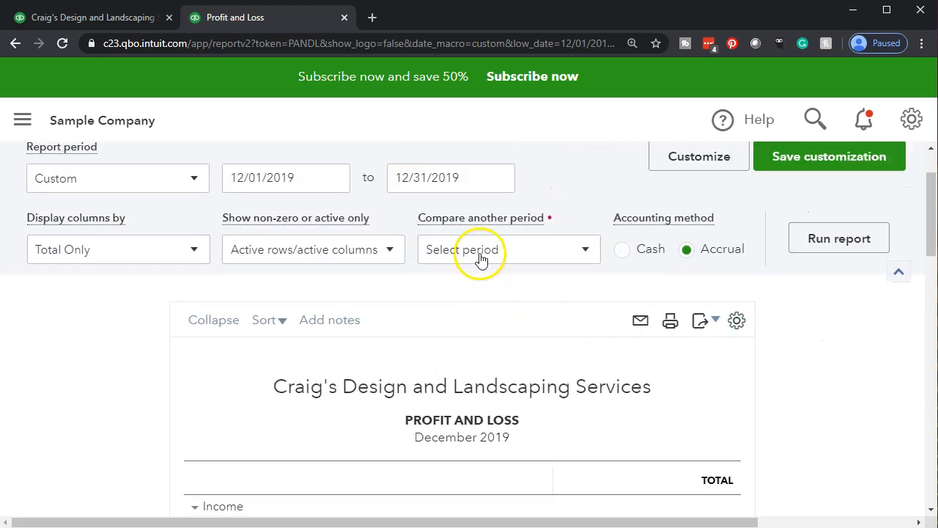
pyautogui.click(479, 258)
pyautogui.click(450, 309)
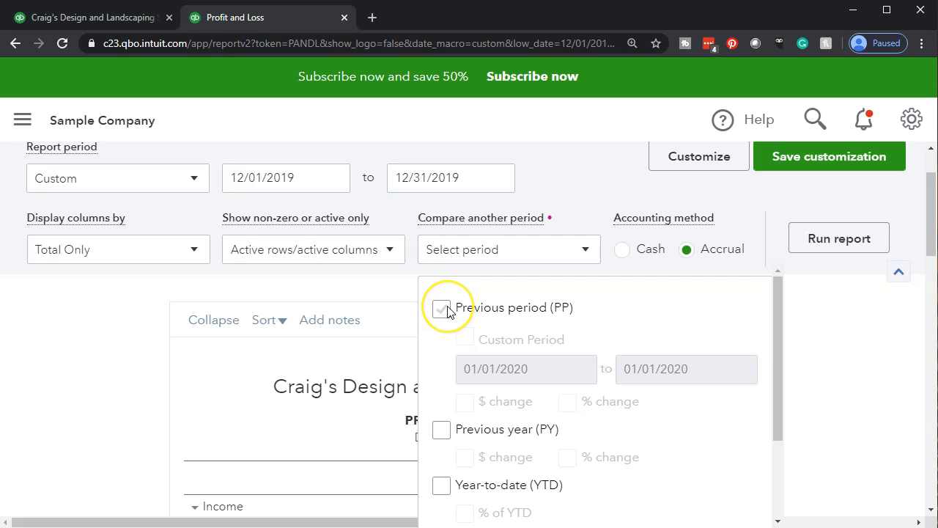
pyautogui.click(450, 342)
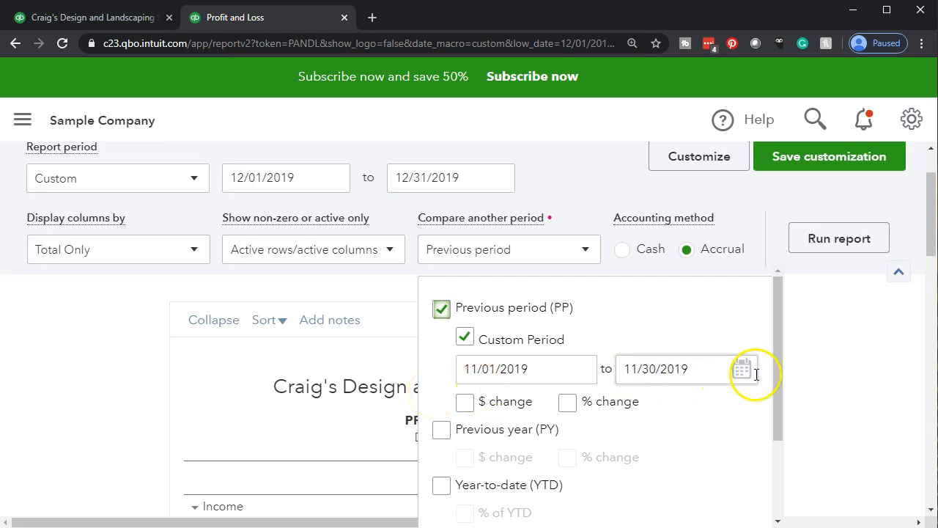
pyautogui.scroll(-3, 851, 360)
pyautogui.scroll(3, 846, 363)
pyautogui.click(821, 237)
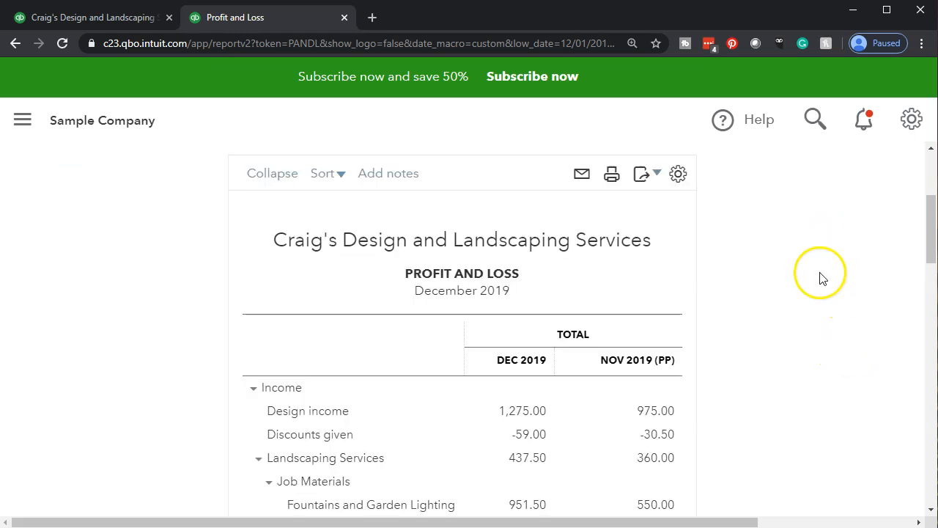
# - Examine the December and November 2019 columns in the comparative report's header and income section
pyautogui.scroll(-1, 816, 283)
pyautogui.scroll(-1, 806, 285)
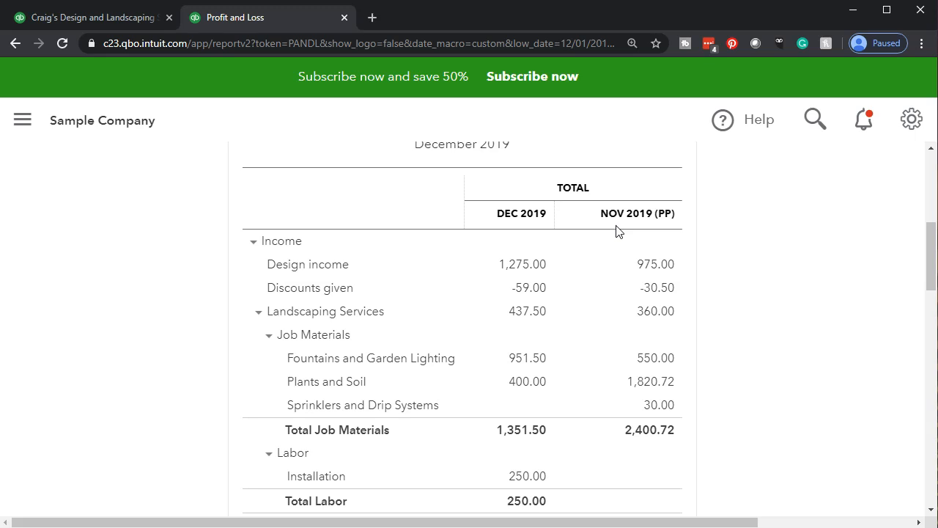
pyautogui.click(658, 220)
pyautogui.scroll(3, 643, 264)
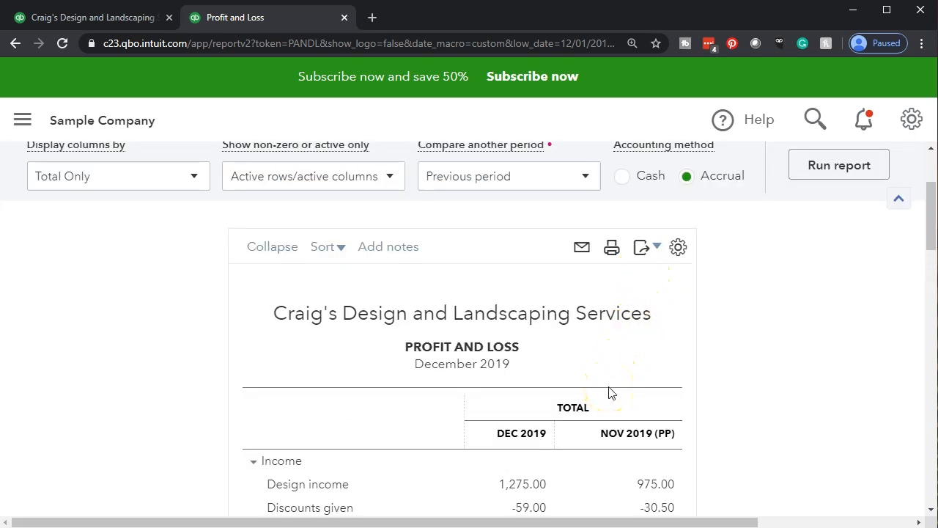
pyautogui.scroll(1, 592, 347)
pyautogui.scroll(-2, 592, 347)
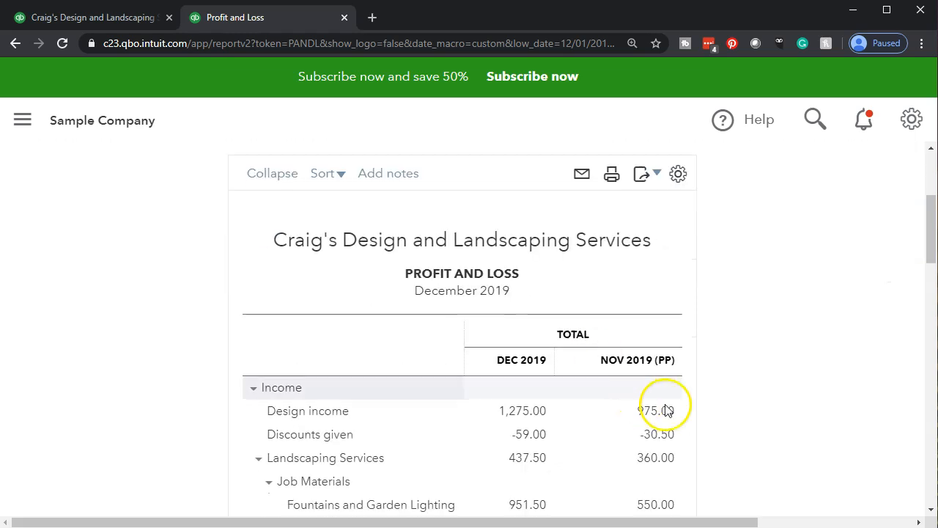
pyautogui.scroll(1, 698, 420)
pyautogui.scroll(1, 698, 420)
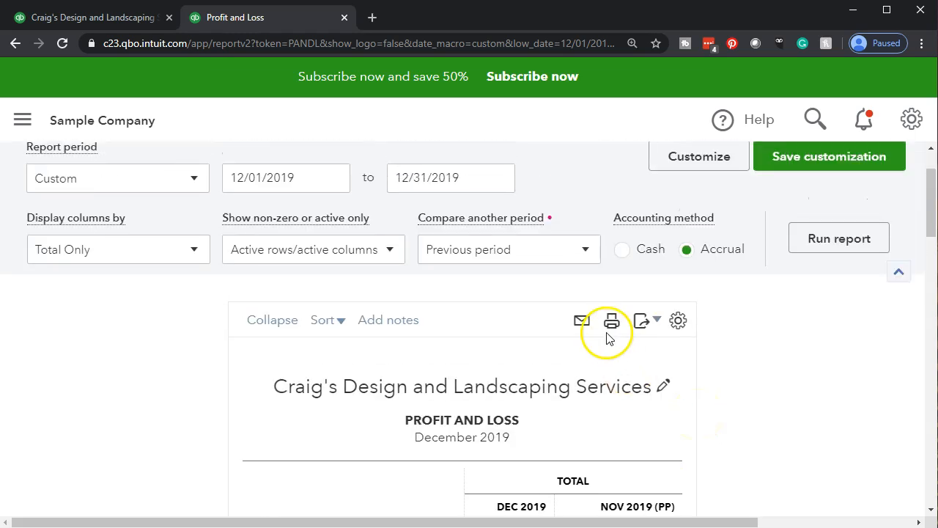
# - Add the $ change column to the previous period comparison and rerun the report
pyautogui.click(580, 264)
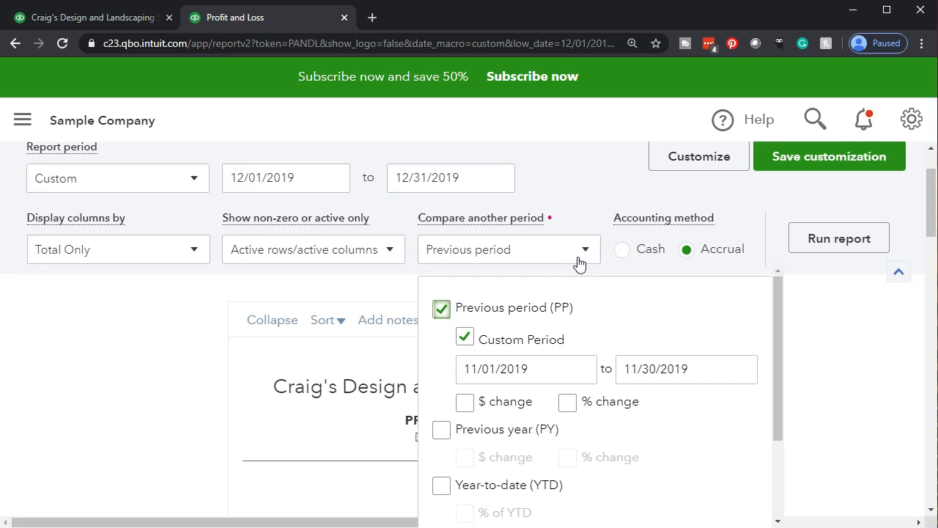
pyautogui.click(464, 403)
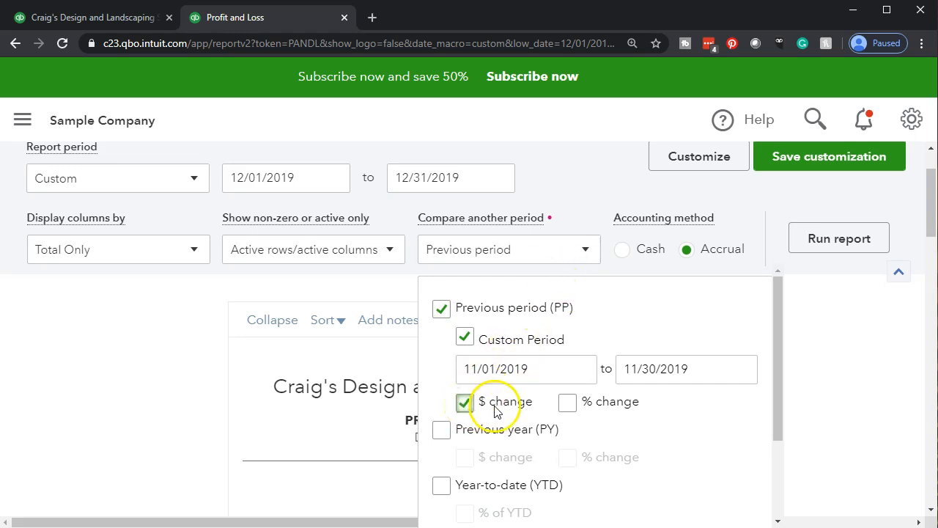
pyautogui.scroll(-2, 506, 412)
pyautogui.scroll(-2, 843, 322)
pyautogui.scroll(3, 843, 322)
pyautogui.click(838, 310)
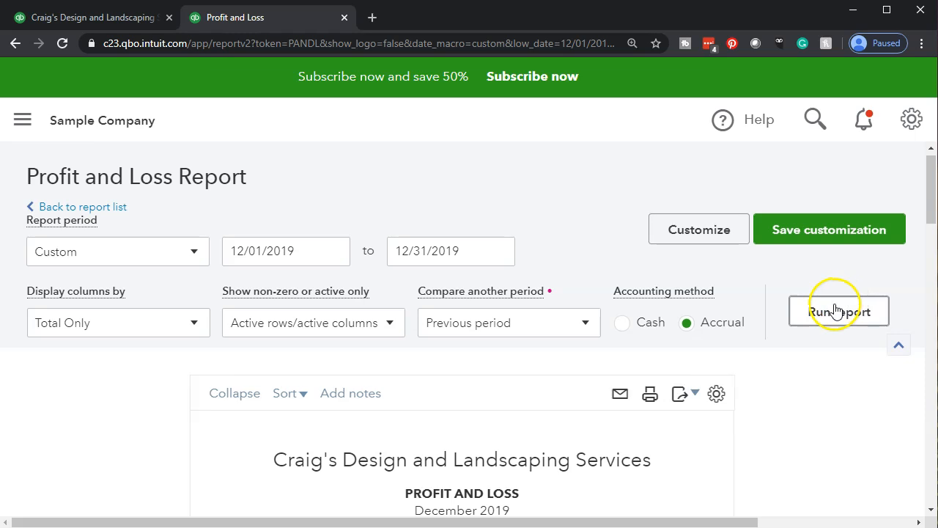
pyautogui.scroll(-4, 836, 311)
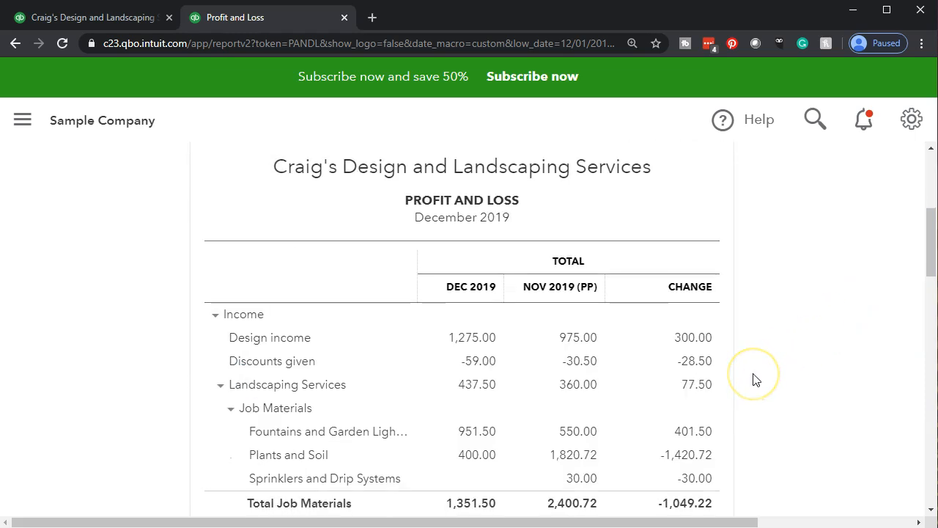
# - Check the Design income dollar change in Calculator by computing 1275 minus 975, then close Calculator
pyautogui.press('XF86Calculator')
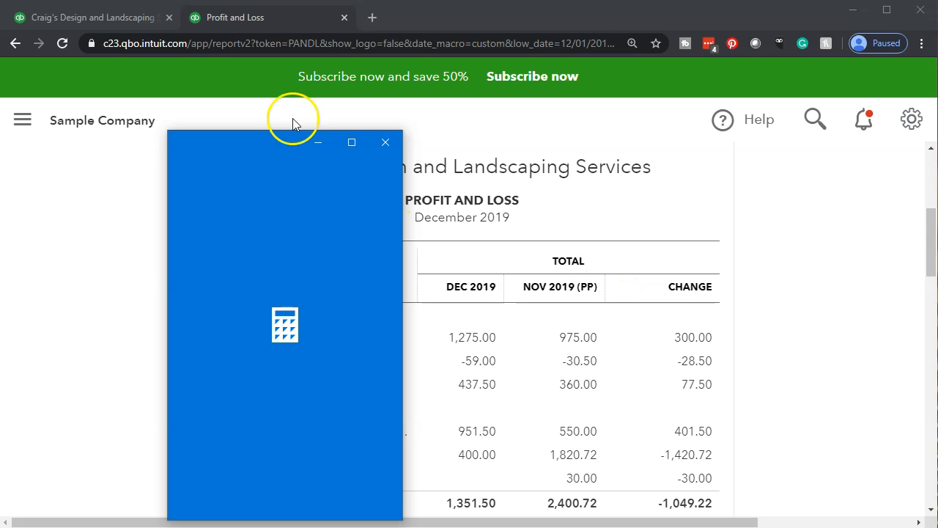
pyautogui.moveTo(257, 154); pyautogui.dragTo(59, 140)
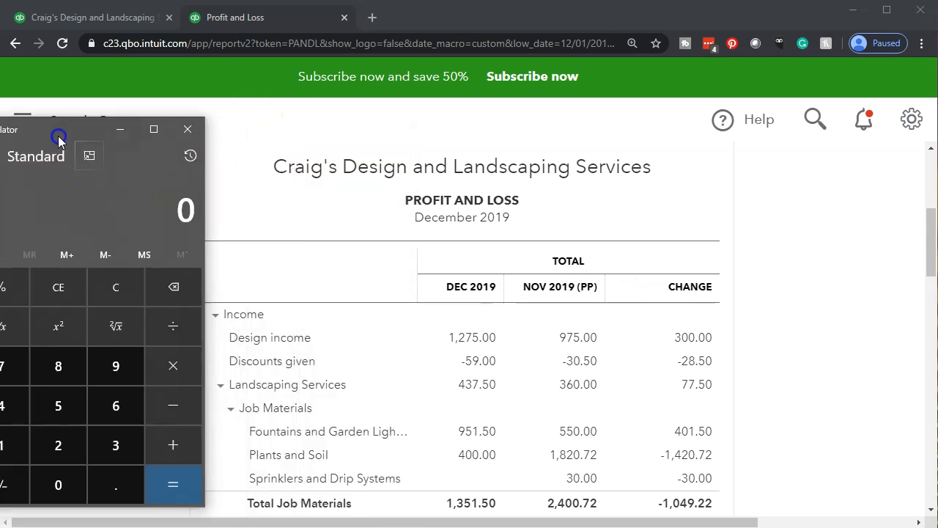
pyautogui.write('1275')
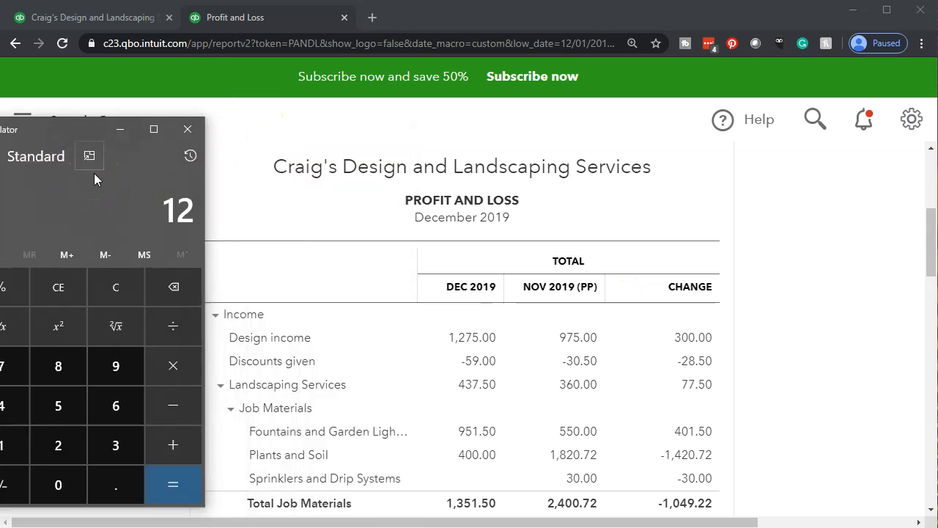
pyautogui.press('-')
pyautogui.write('975')
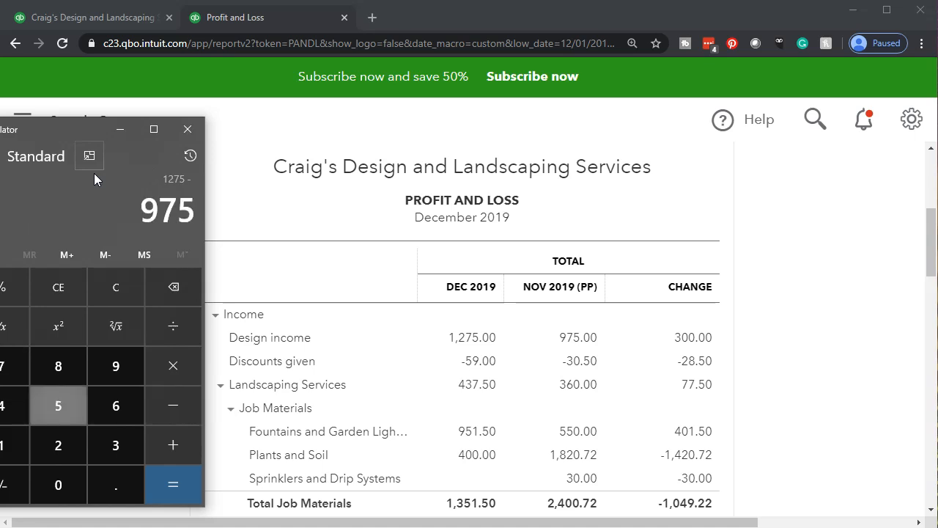
pyautogui.press('Return')
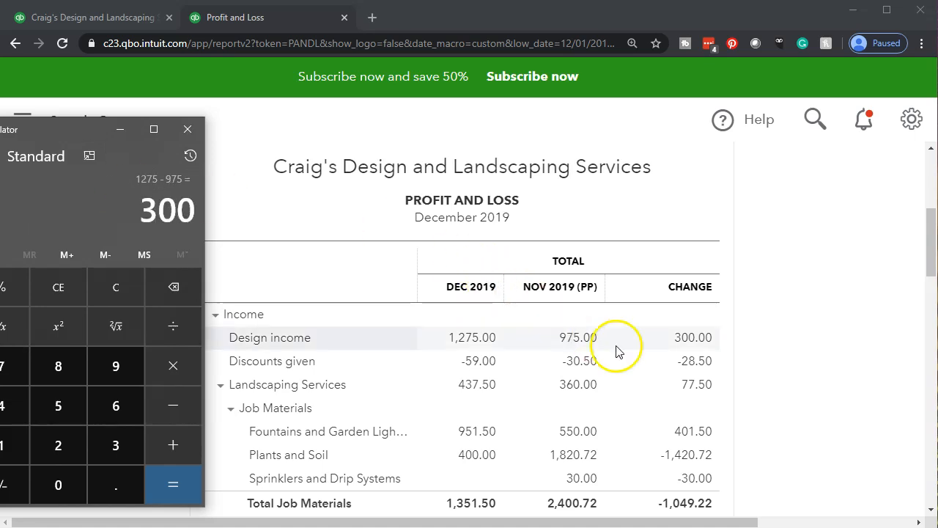
pyautogui.click(190, 130)
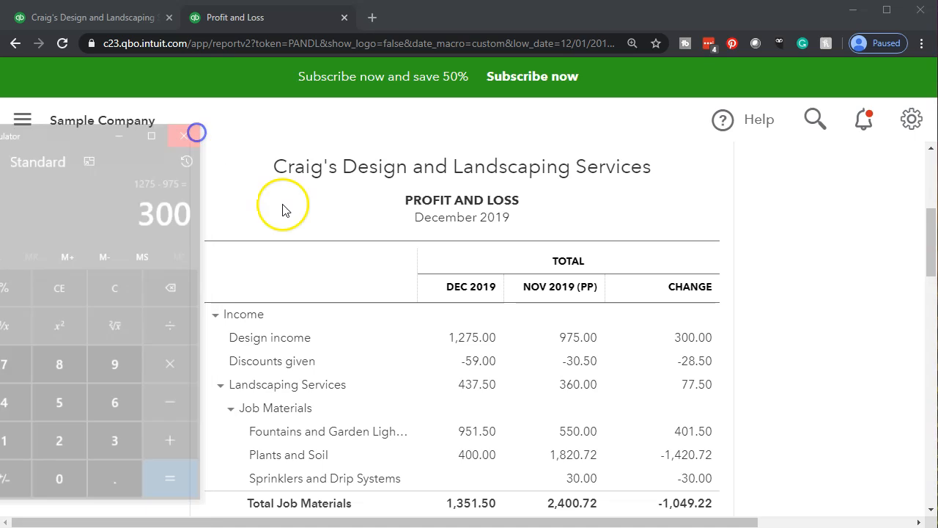
# - Review the dollar changes between the two months from the income lines through the expenses to net income
pyautogui.scroll(-3, 705, 363)
pyautogui.scroll(-5, 708, 364)
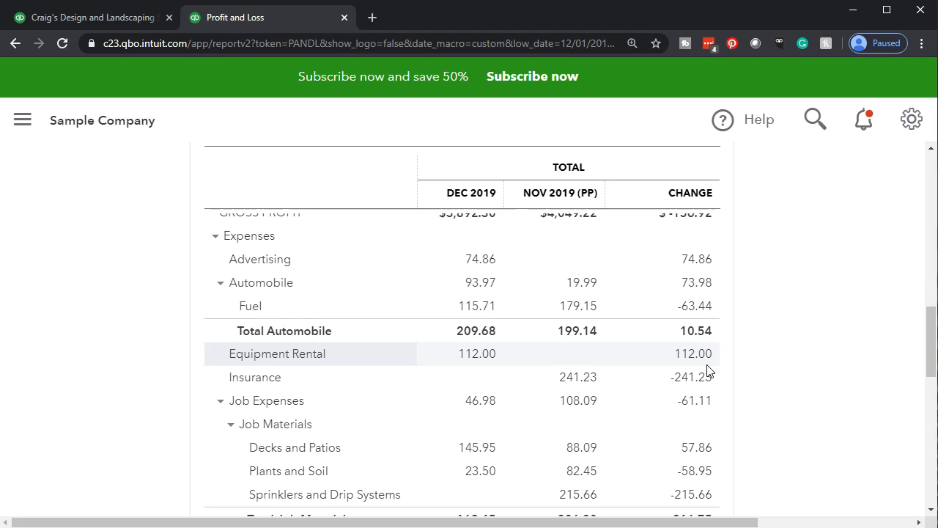
pyautogui.scroll(-2, 709, 370)
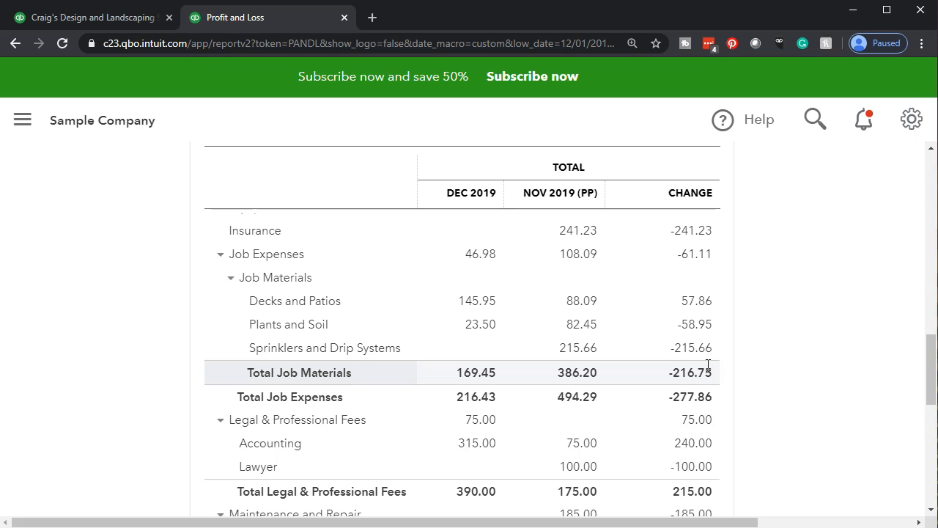
pyautogui.scroll(-4, 708, 364)
pyautogui.scroll(-2, 708, 370)
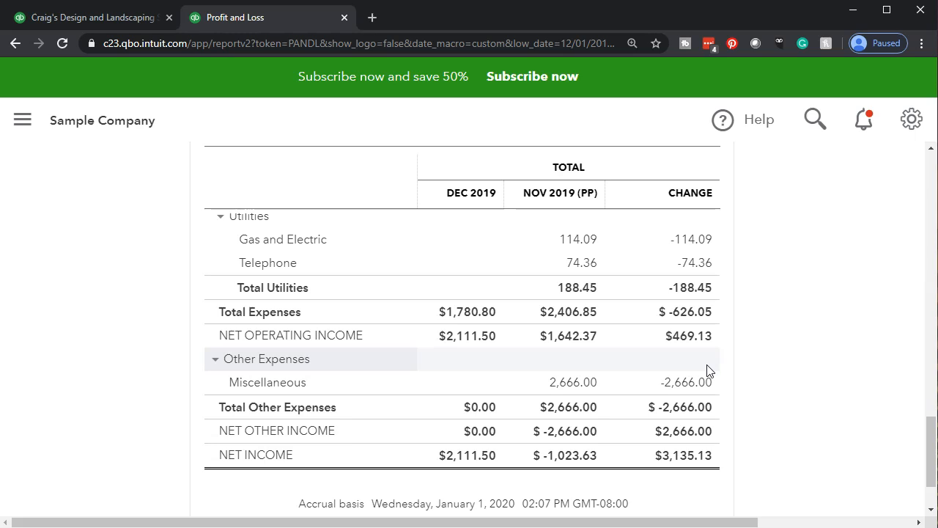
pyautogui.scroll(9, 708, 370)
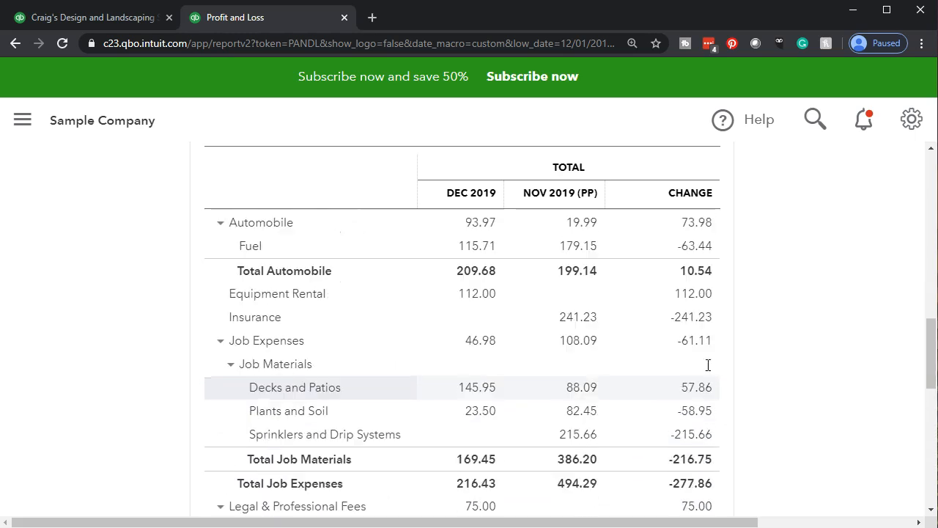
pyautogui.scroll(8, 707, 367)
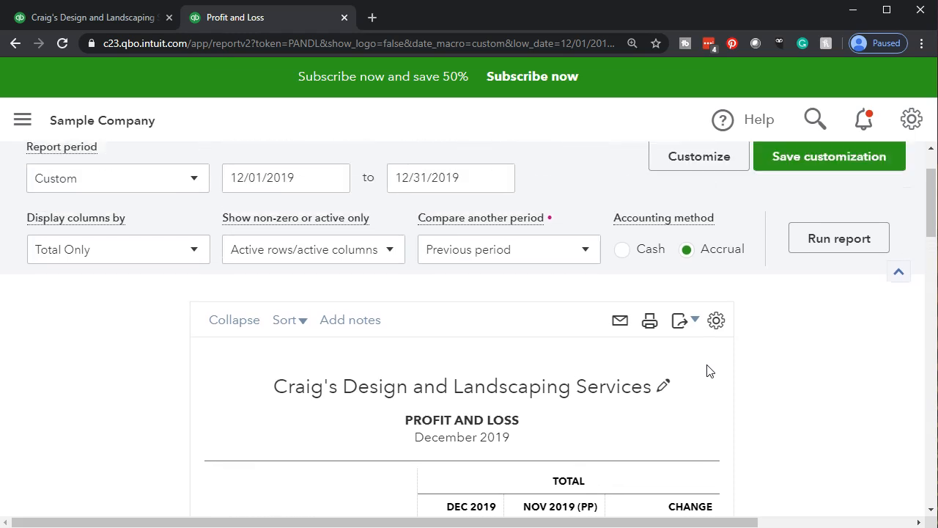
# - Add the % change column to the previous period comparison and rerun the report
pyautogui.click(571, 261)
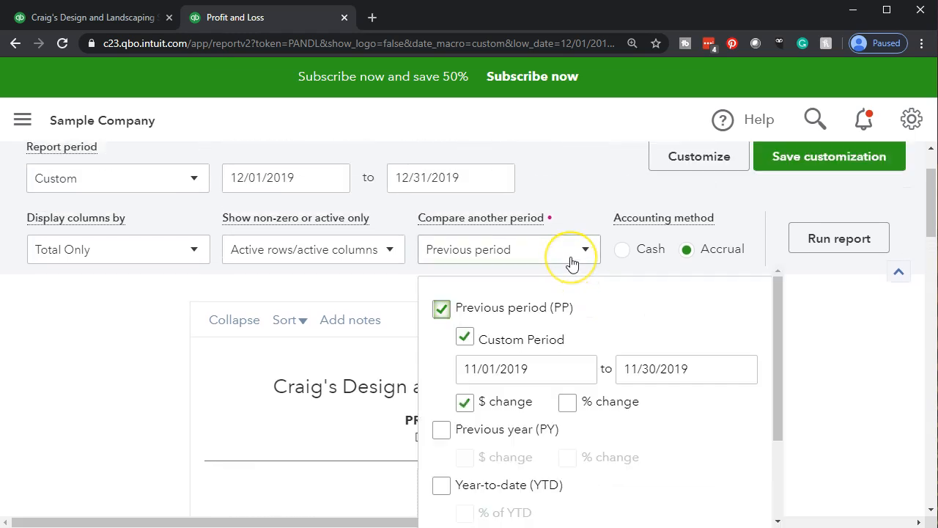
pyautogui.click(570, 405)
pyautogui.click(838, 355)
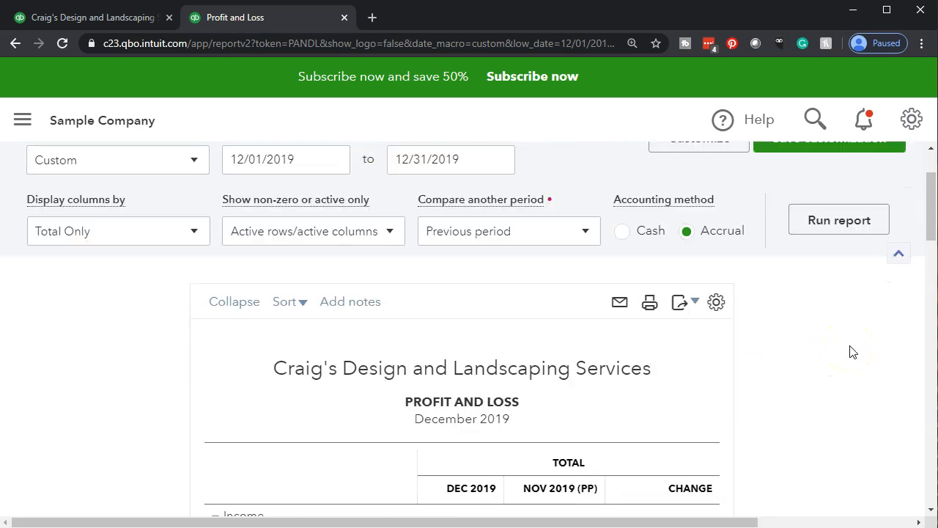
pyautogui.click(846, 223)
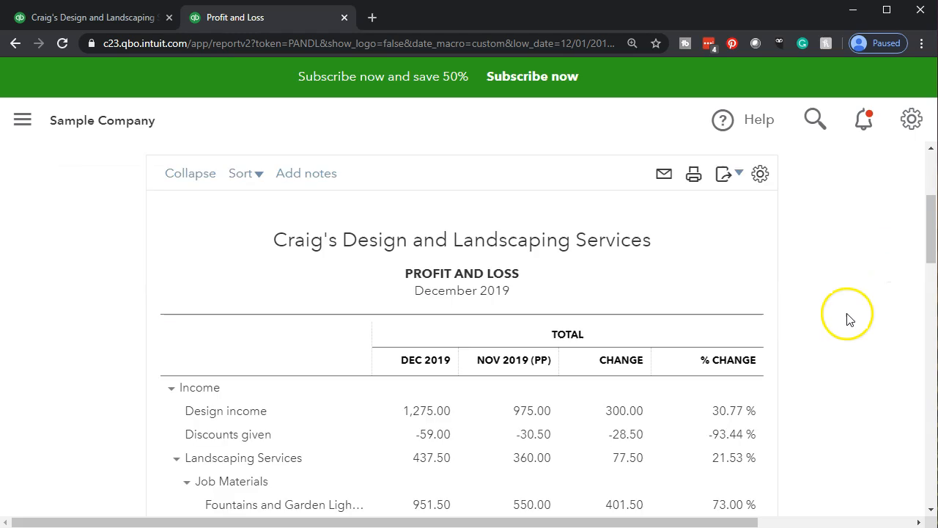
pyautogui.scroll(-2, 848, 326)
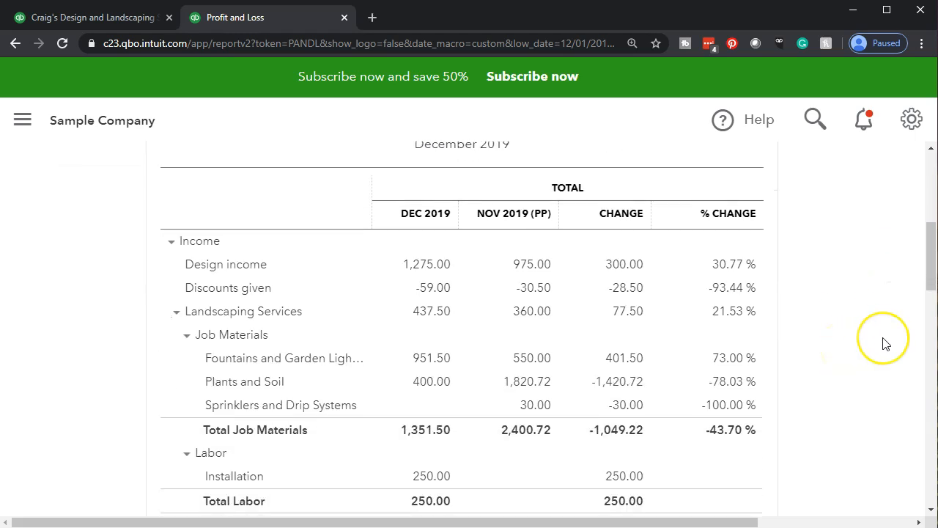
# - Check the Design income percentage change in Calculator by dividing 300 by 975, then close Calculator
pyautogui.press('XF86Calculator')
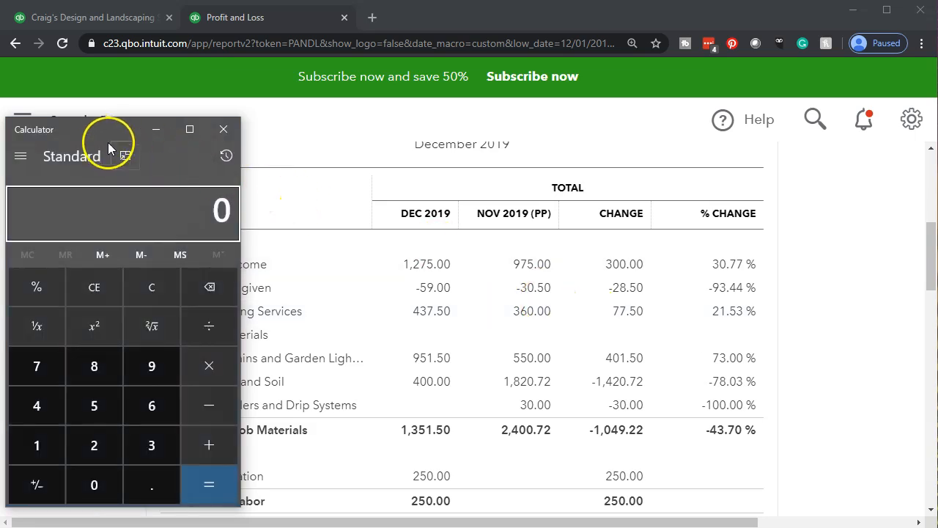
pyautogui.moveTo(105, 136); pyautogui.dragTo(211, 171)
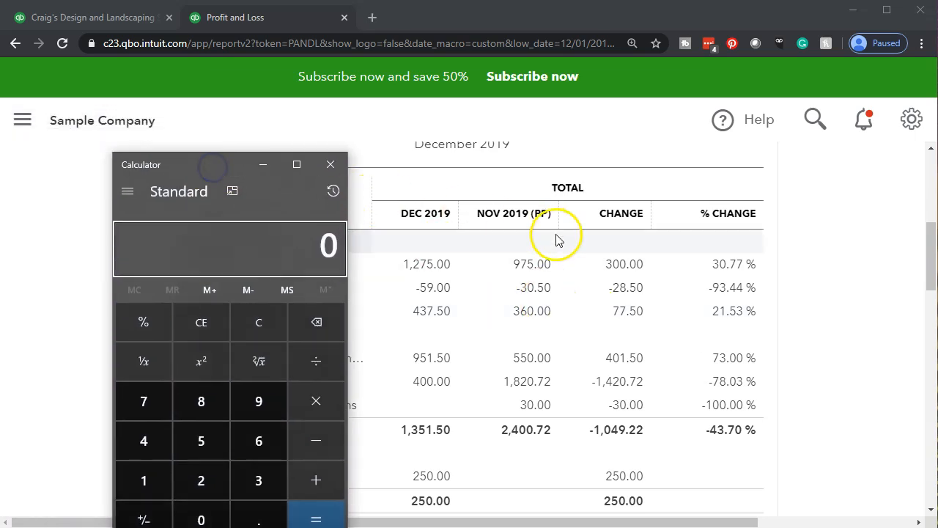
pyautogui.write('300')
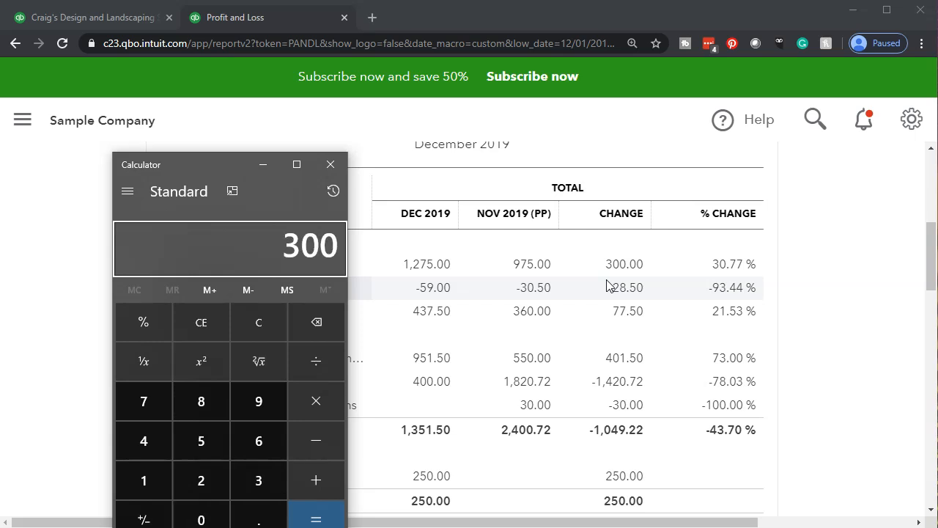
pyautogui.press('/')
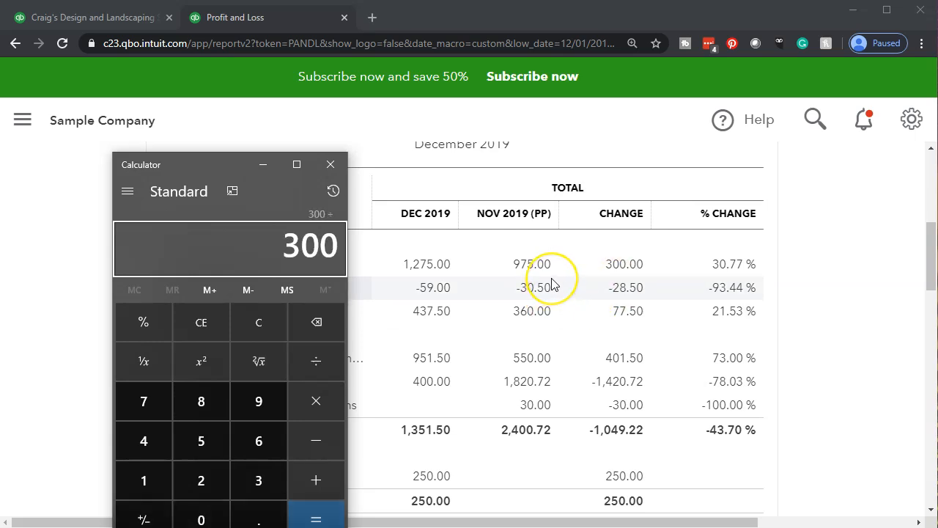
pyautogui.write('975')
pyautogui.press('Return')
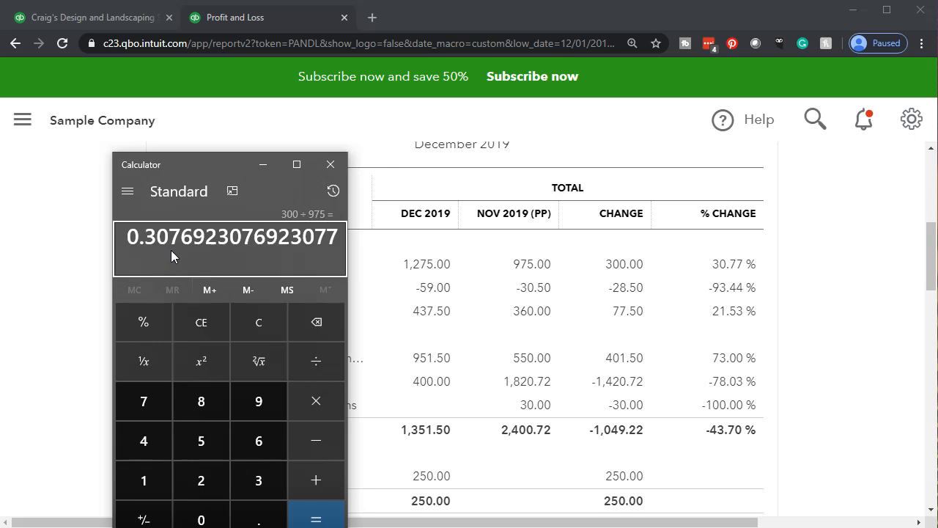
pyautogui.click(331, 167)
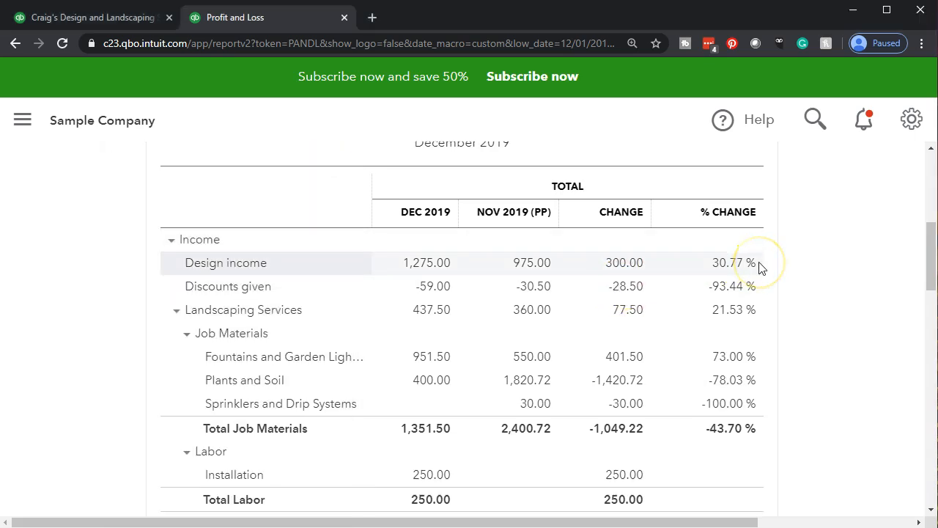
# - Examine the % Change column against the dollar changes, from the income lines through the expenses to net operating income
pyautogui.scroll(-2, 761, 268)
pyautogui.scroll(-1, 760, 268)
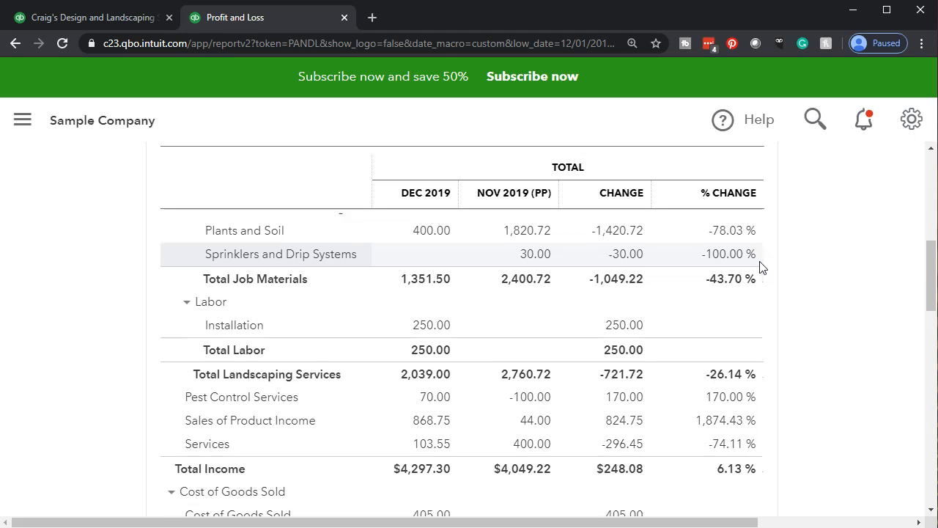
pyautogui.scroll(-1, 761, 268)
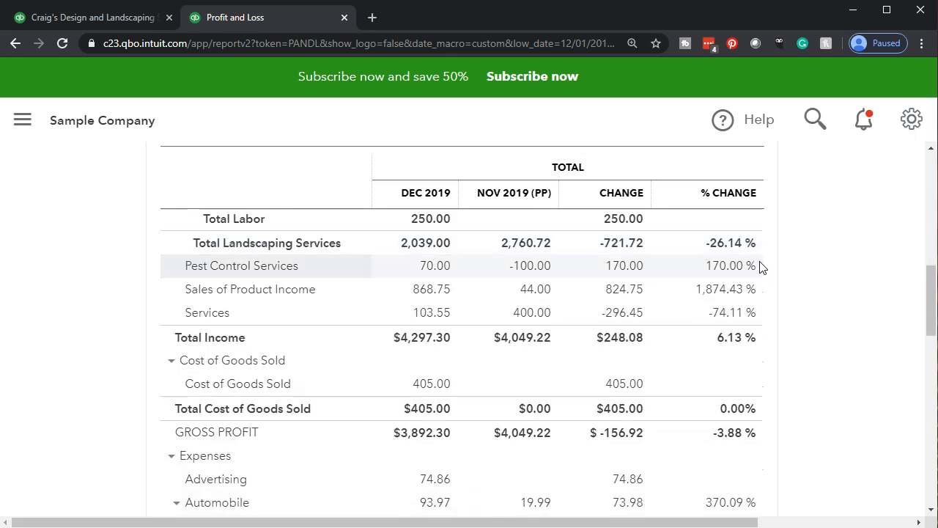
pyautogui.click(761, 270)
pyautogui.scroll(4, 763, 271)
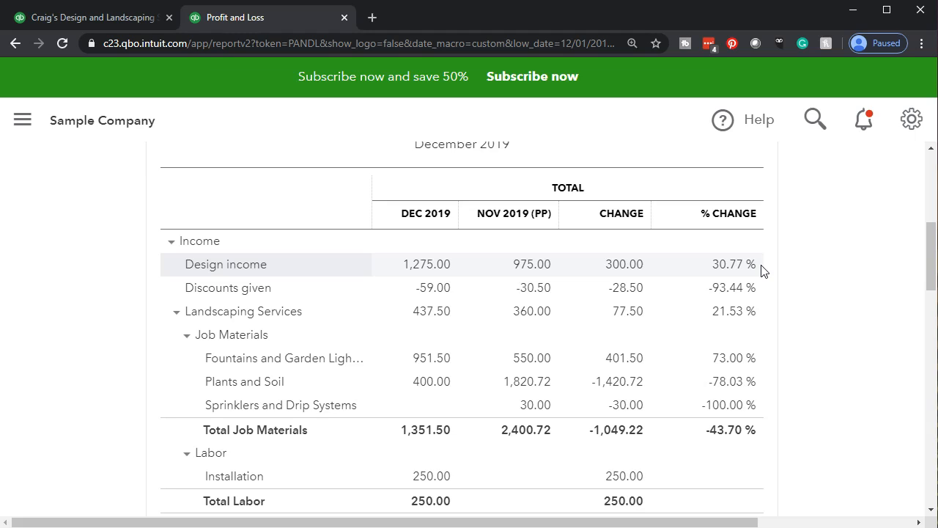
pyautogui.scroll(-2, 763, 271)
pyautogui.scroll(-1, 762, 271)
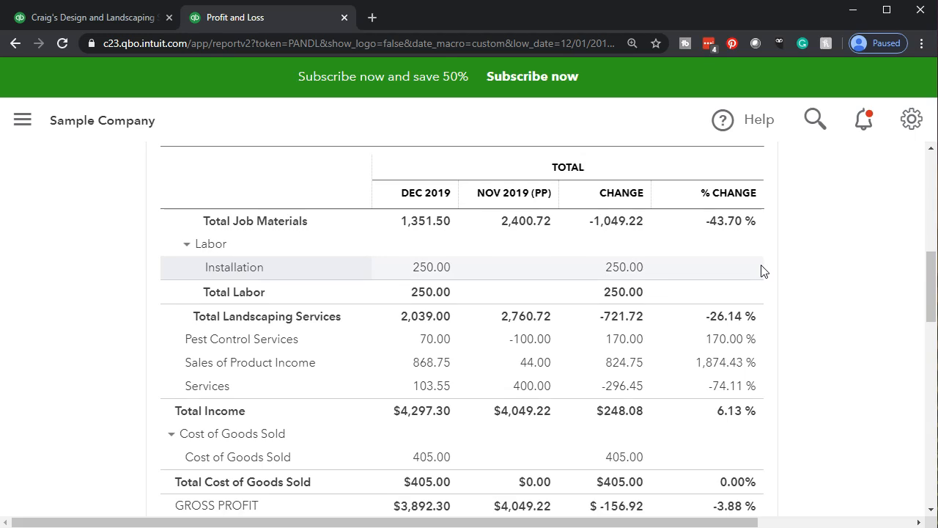
pyautogui.scroll(-1, 762, 271)
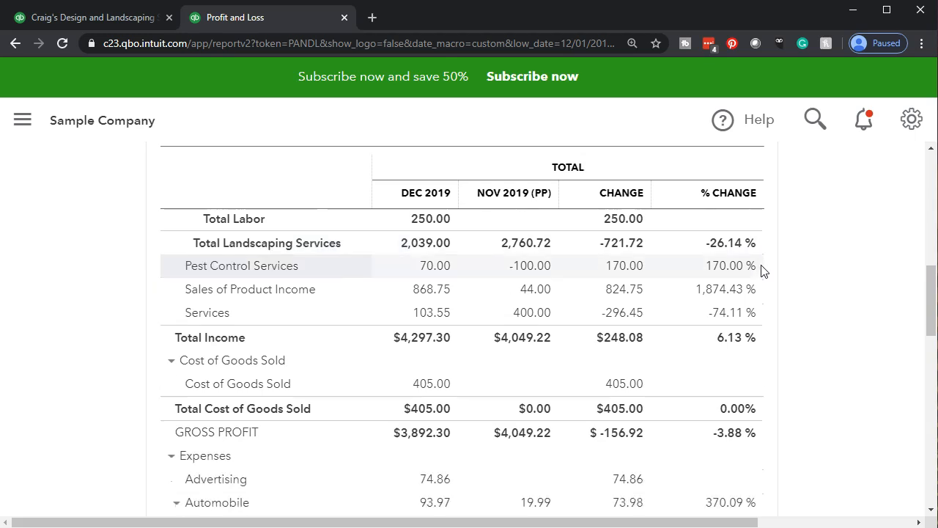
pyautogui.scroll(-2, 762, 271)
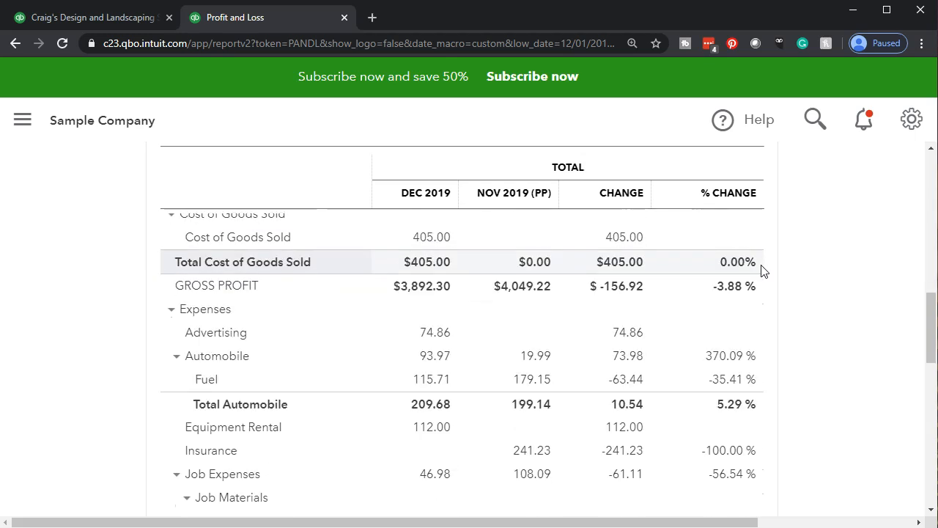
pyautogui.scroll(-1, 763, 271)
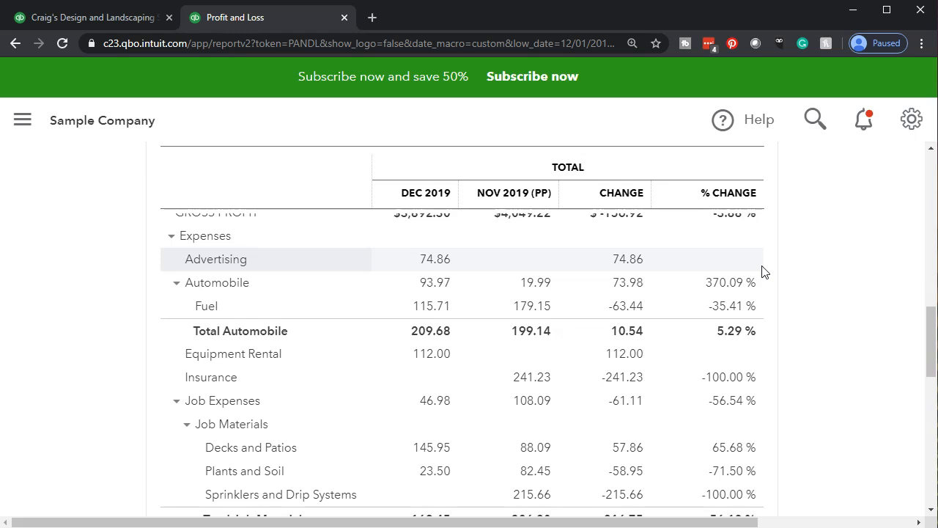
pyautogui.click(765, 277)
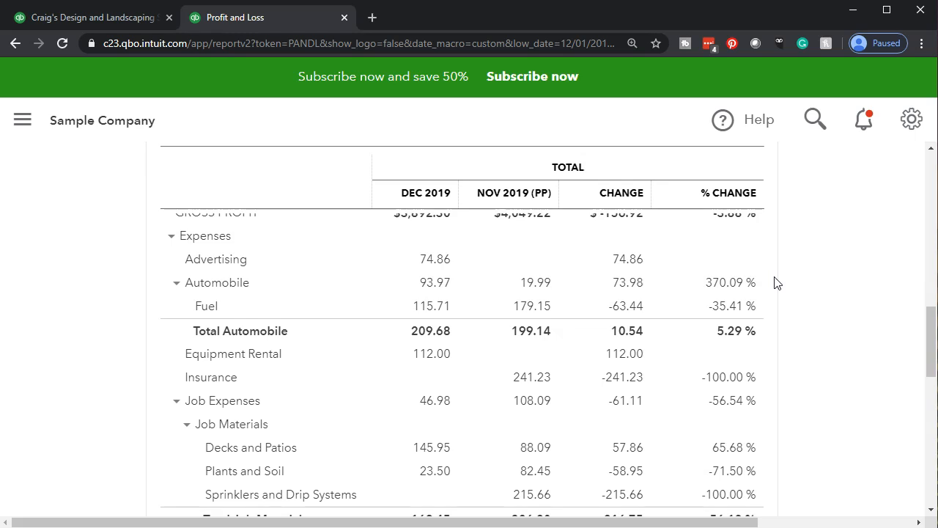
pyautogui.scroll(-6, 777, 283)
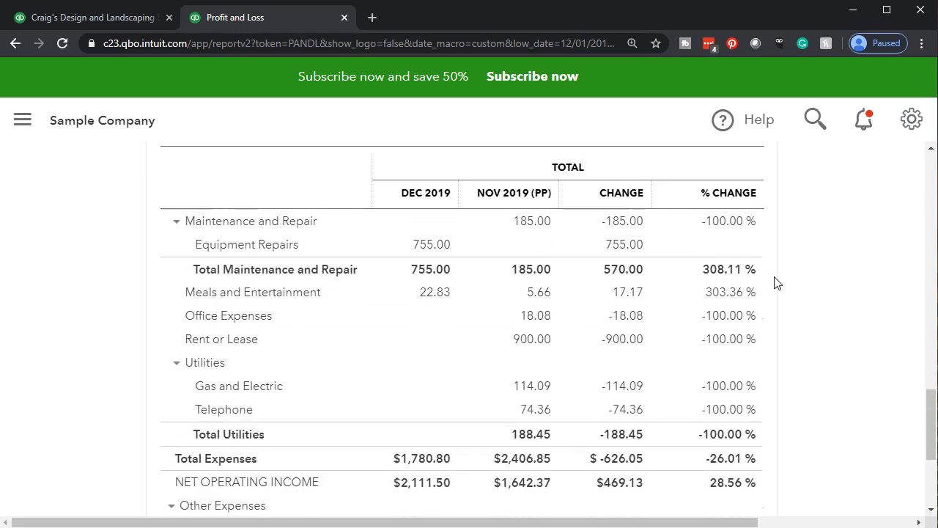
pyautogui.scroll(9, 777, 283)
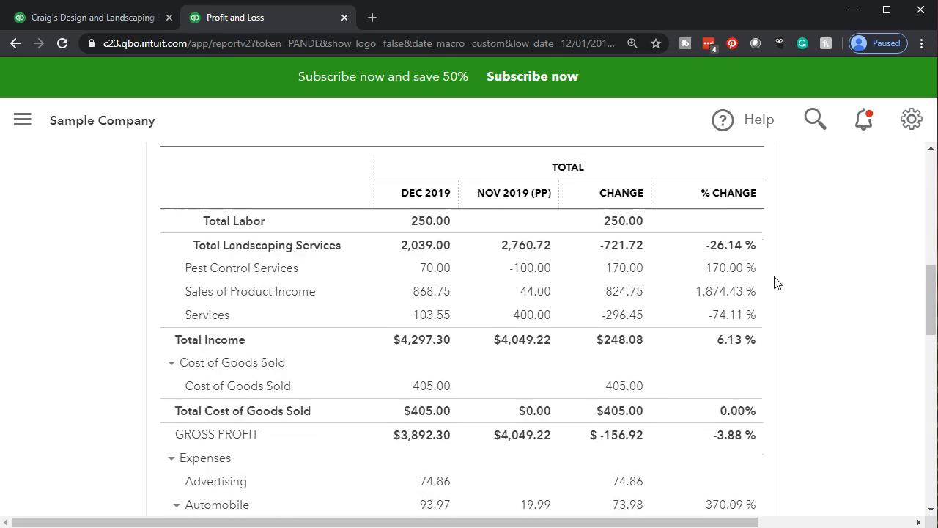
pyautogui.scroll(6, 777, 283)
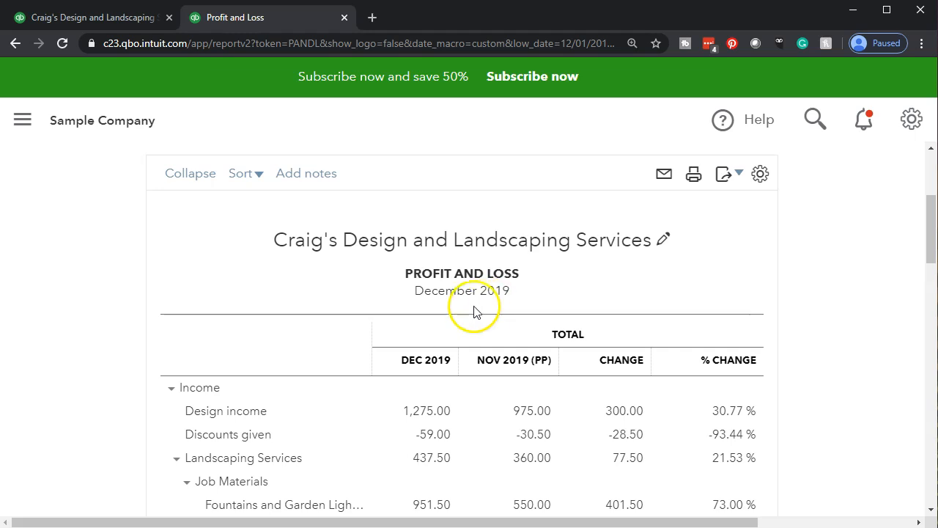
# - Customize the report header by changing the report title to "Comparative Profit and Loss"
pyautogui.click(662, 240)
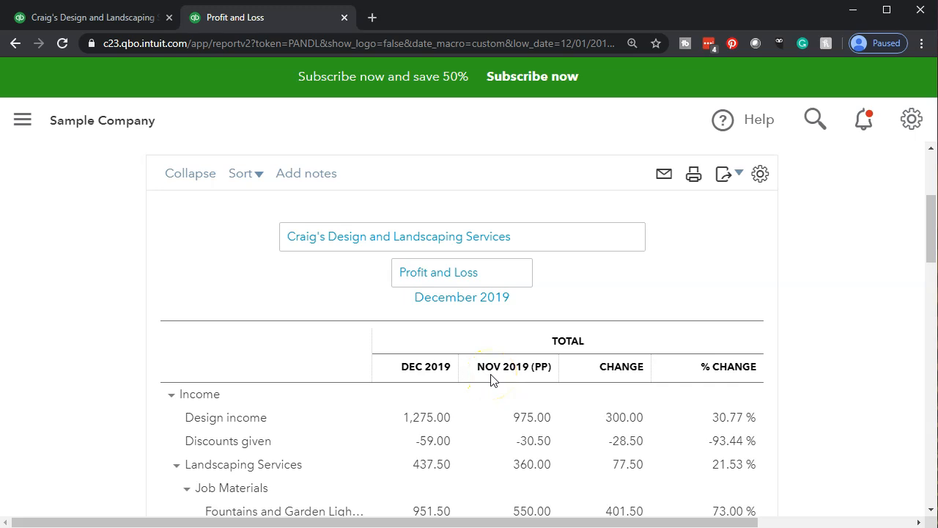
pyautogui.click(832, 321)
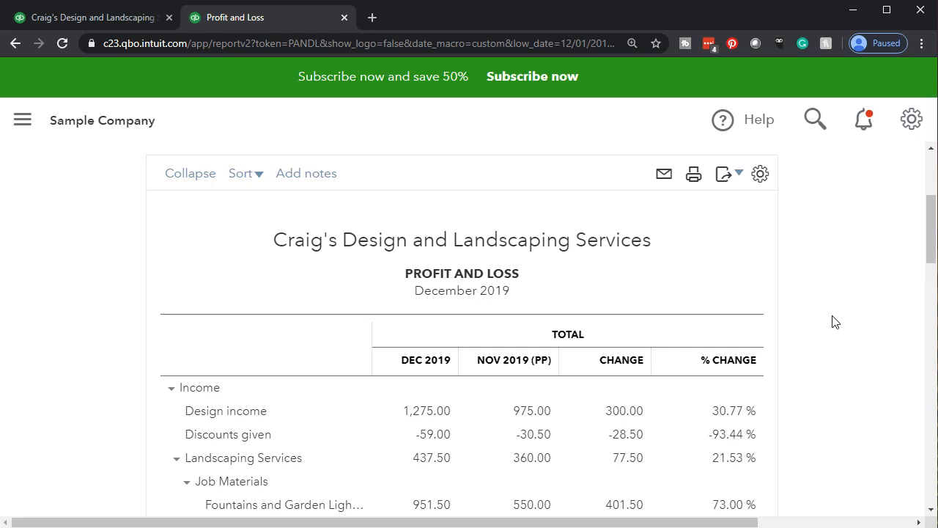
pyautogui.scroll(2, 832, 321)
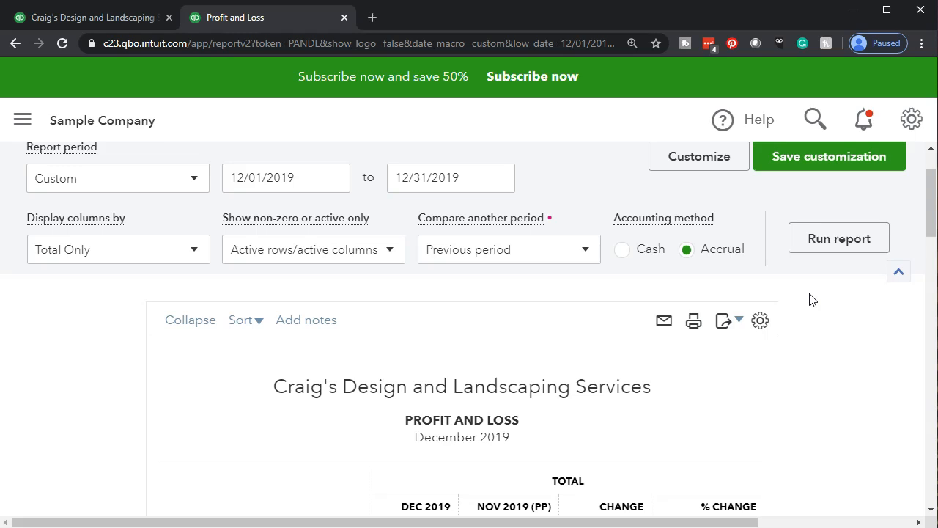
pyautogui.scroll(1, 810, 299)
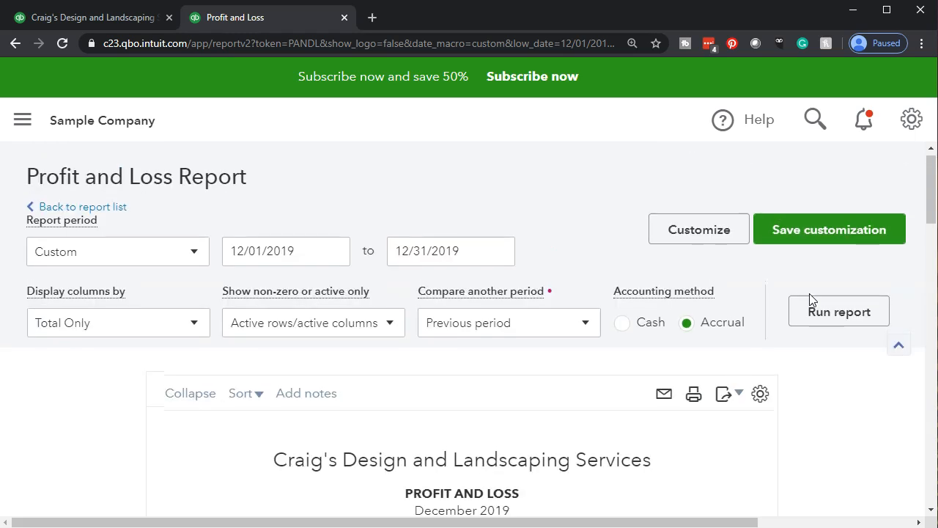
pyautogui.click(699, 232)
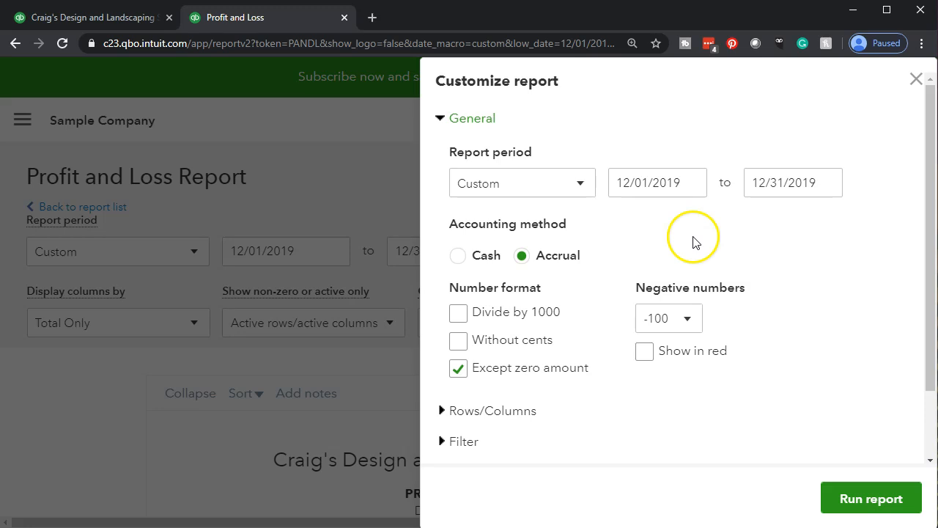
pyautogui.scroll(-2, 613, 273)
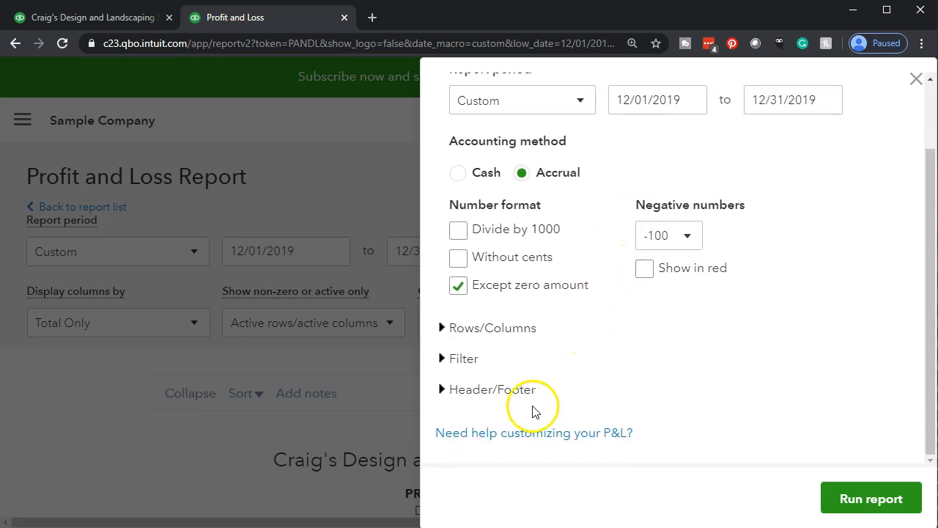
pyautogui.click(442, 396)
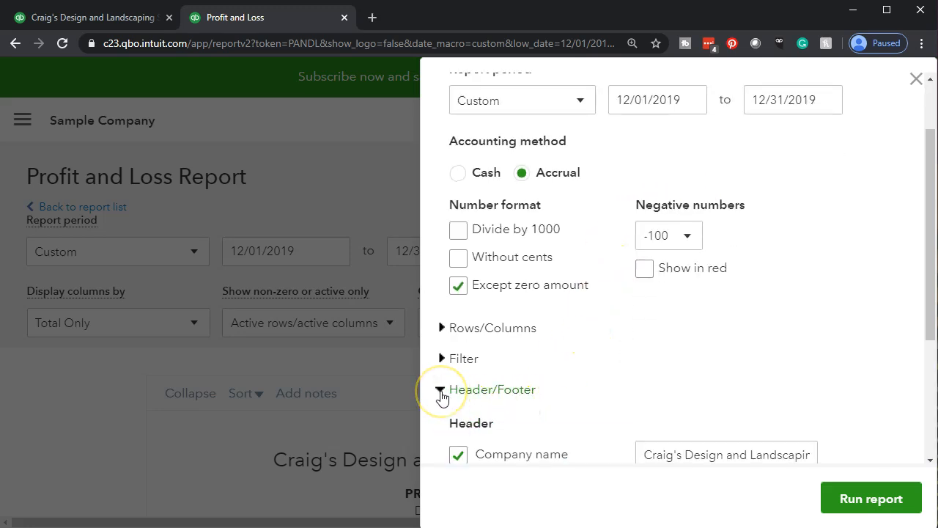
pyautogui.scroll(-2, 440, 398)
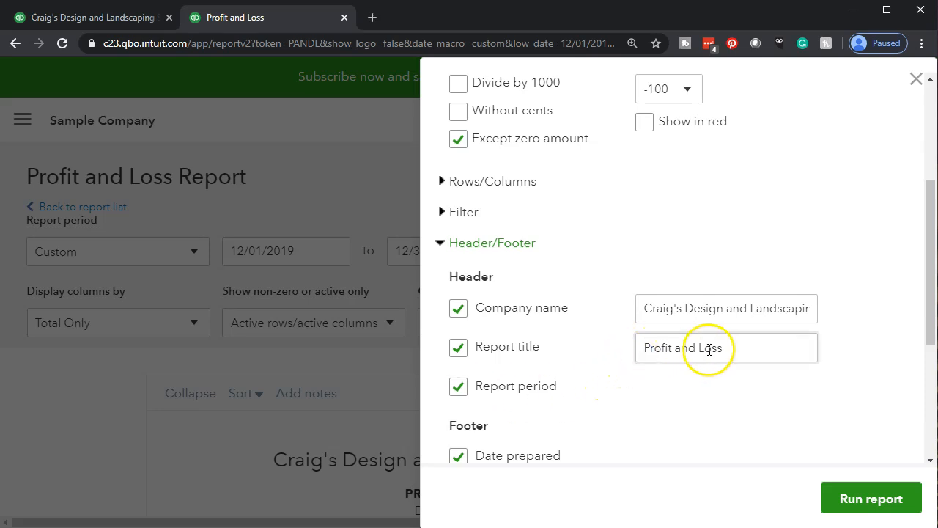
pyautogui.moveTo(726, 348); pyautogui.dragTo(623, 347)
pyautogui.click(642, 351)
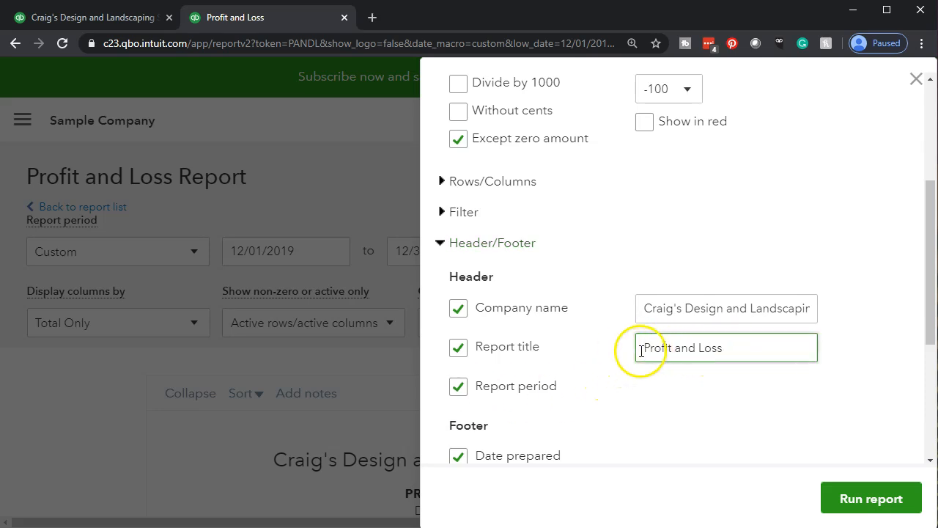
pyautogui.write('Comparative')
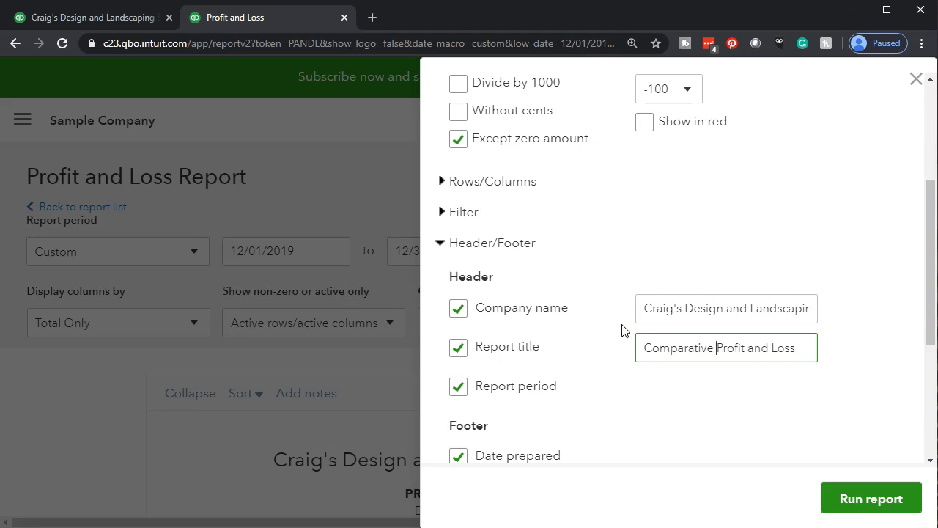
# - Remove the report period from the header and the date prepared, time prepared and report basis from the footer, and rerun the report
pyautogui.scroll(3, 608, 394)
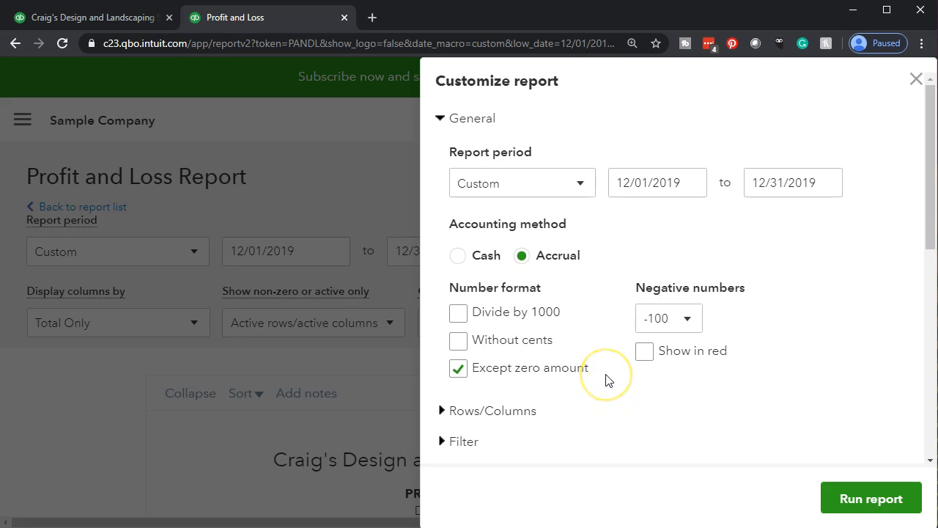
pyautogui.scroll(-8, 607, 370)
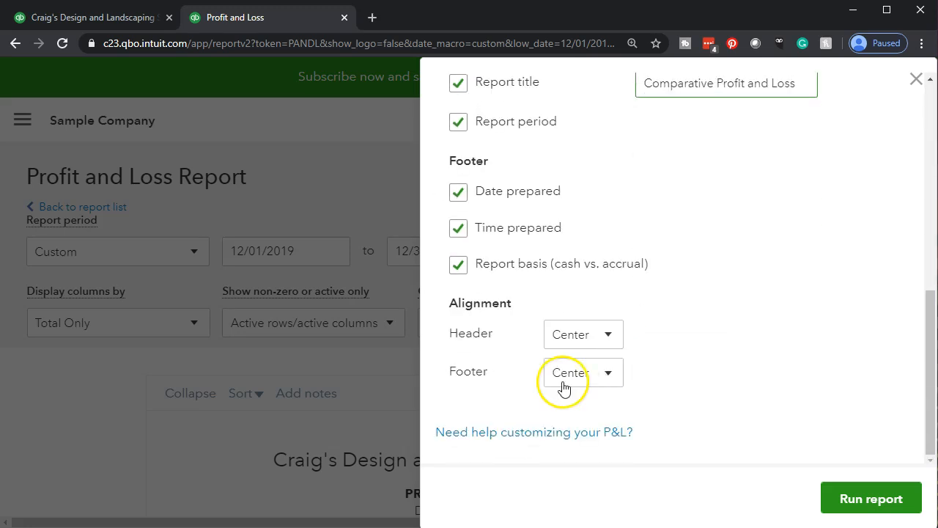
pyautogui.click(458, 196)
pyautogui.click(458, 228)
pyautogui.click(459, 265)
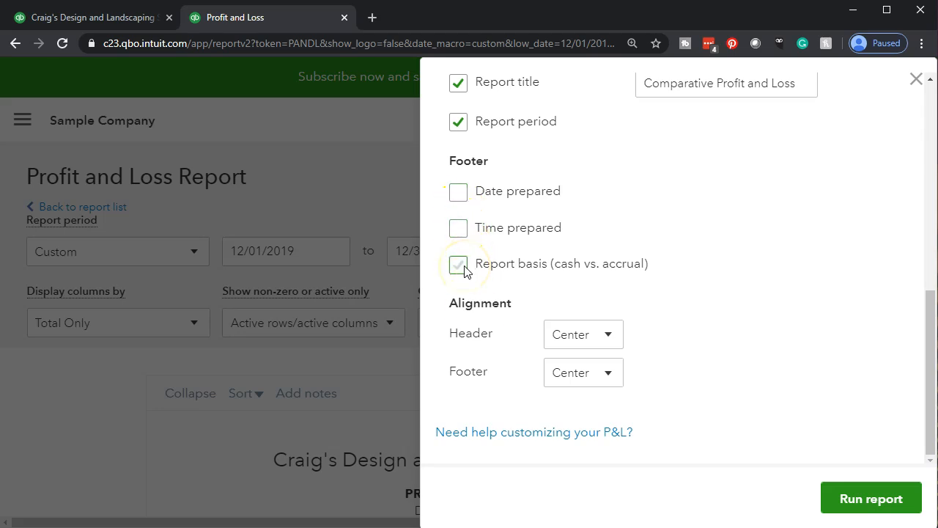
pyautogui.scroll(1, 477, 320)
pyautogui.scroll(1, 476, 320)
pyautogui.click(469, 270)
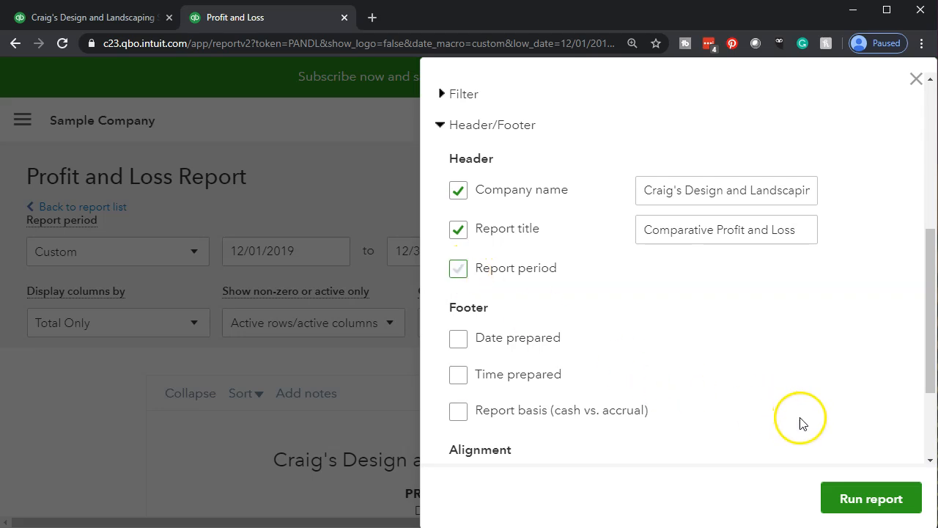
pyautogui.click(872, 498)
pyautogui.scroll(-3, 733, 398)
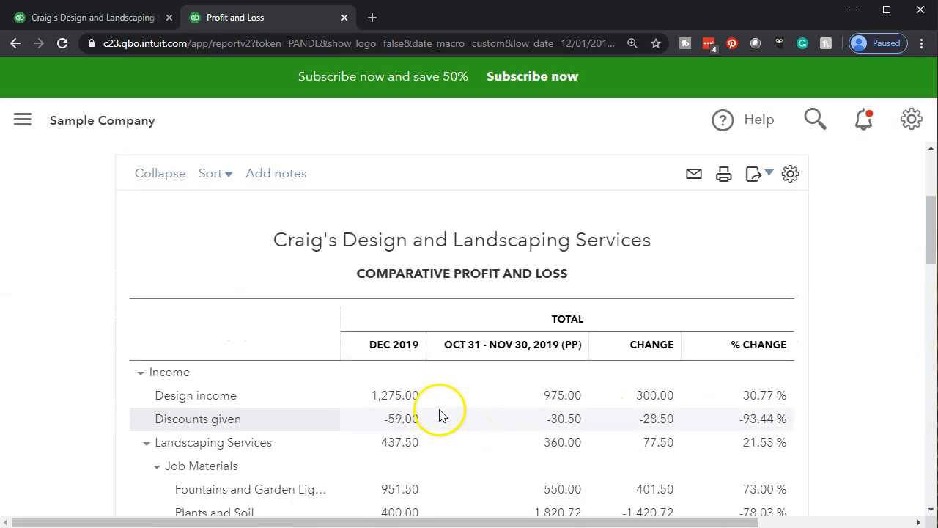
# - Customize the number format to show amounts without cents and negative numbers as (100) in red, and rerun the report to check it
pyautogui.scroll(1, 682, 382)
pyautogui.scroll(3, 689, 389)
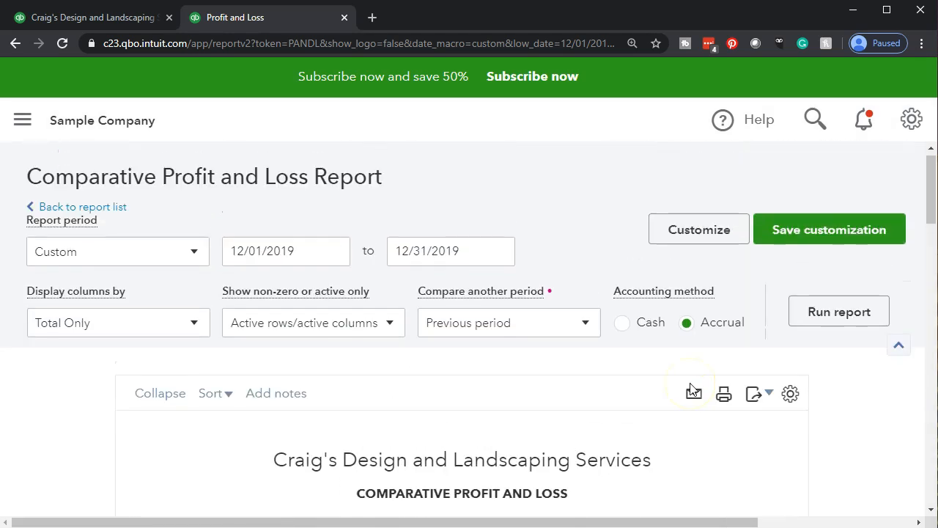
pyautogui.click(689, 227)
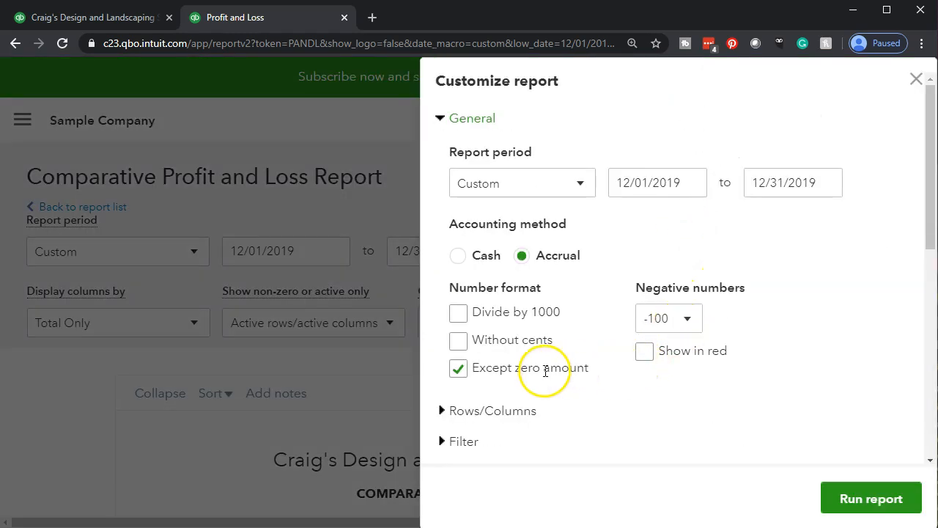
pyautogui.click(466, 349)
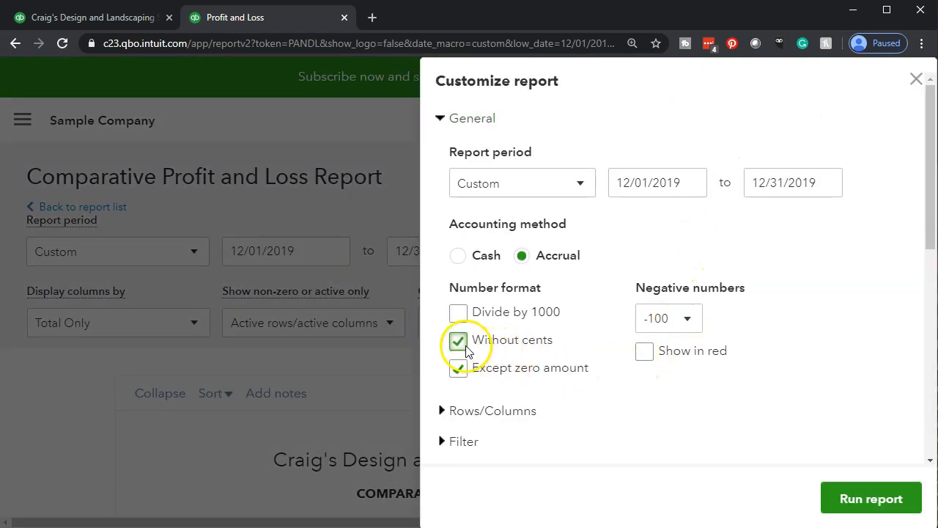
pyautogui.click(686, 330)
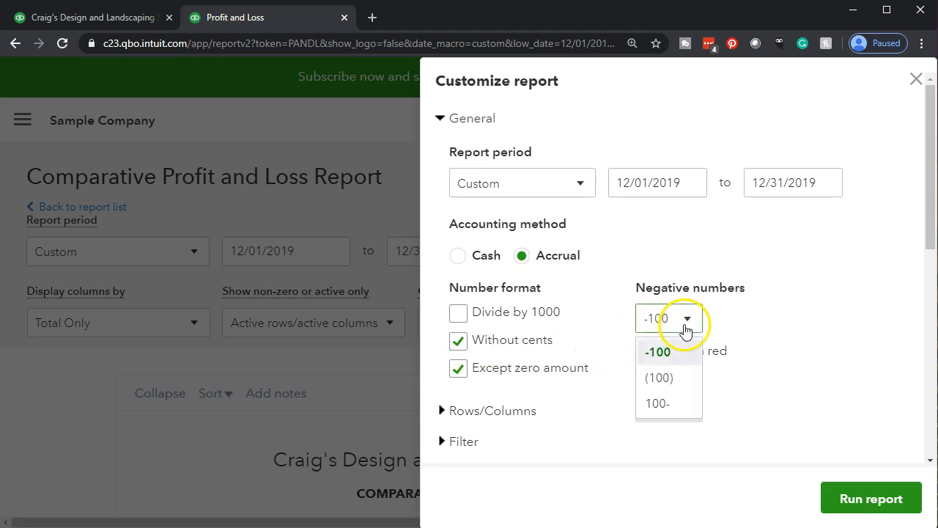
pyautogui.click(661, 377)
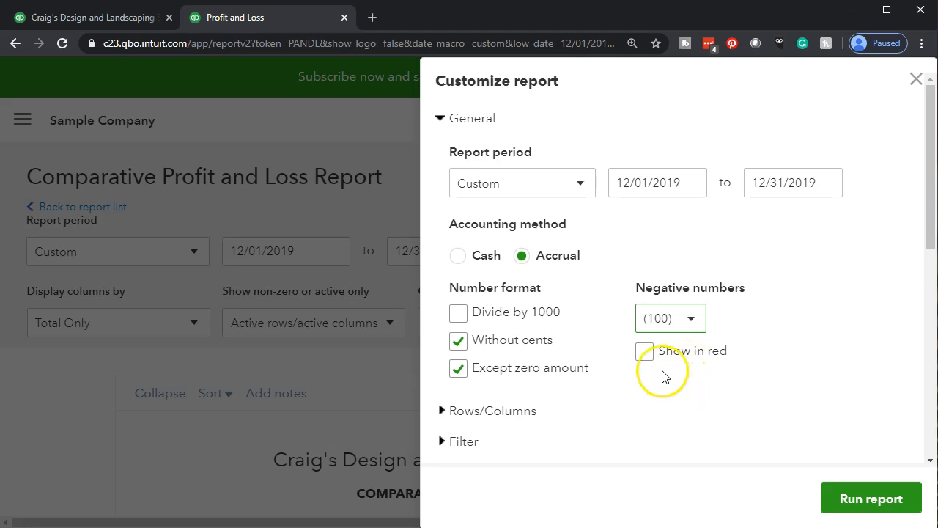
pyautogui.click(644, 352)
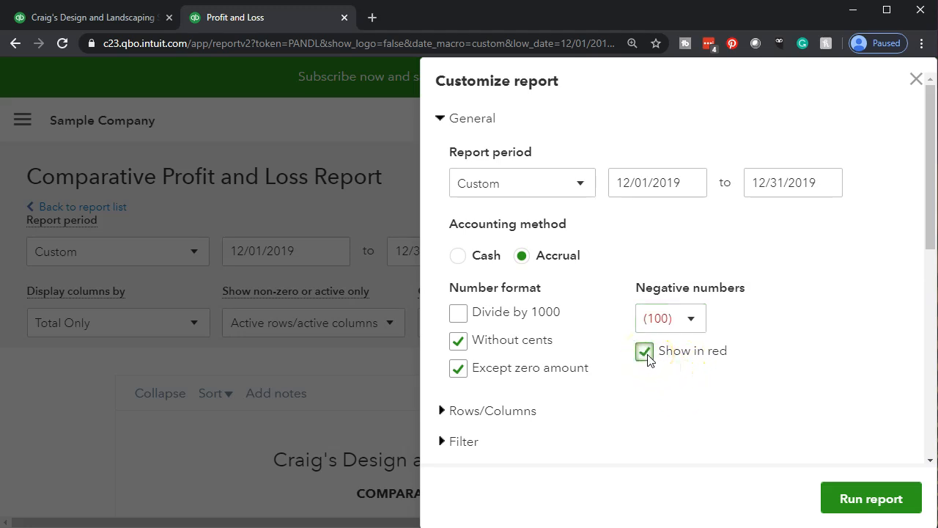
pyautogui.click(849, 499)
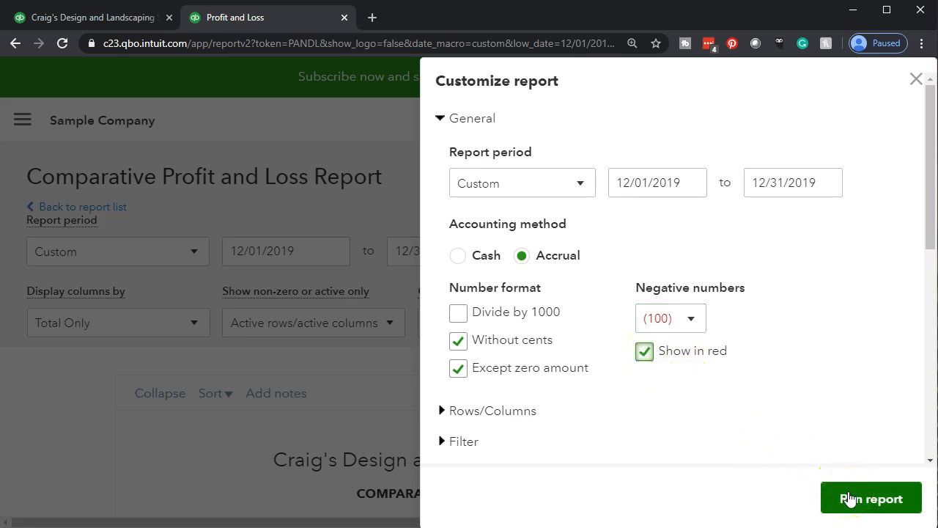
pyautogui.scroll(-4, 578, 350)
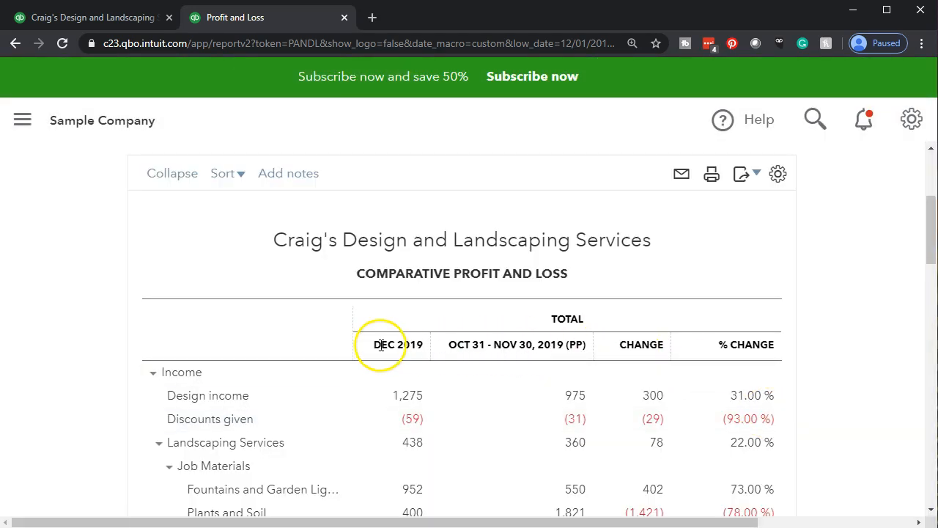
pyautogui.scroll(-4, 379, 350)
pyautogui.scroll(-15, 380, 352)
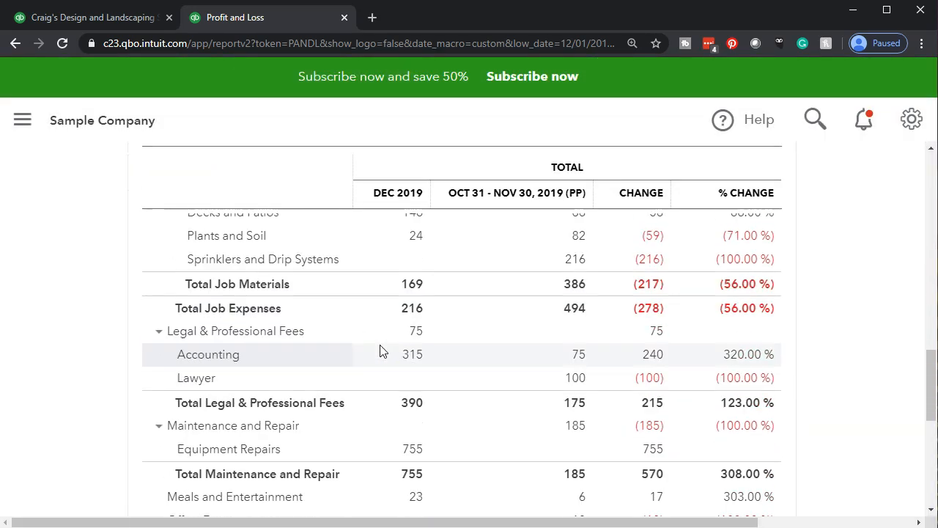
# - Save the customized report as a custom report named "Comparative Profit and Loss" without assigning a group or sharing it
pyautogui.scroll(15, 380, 351)
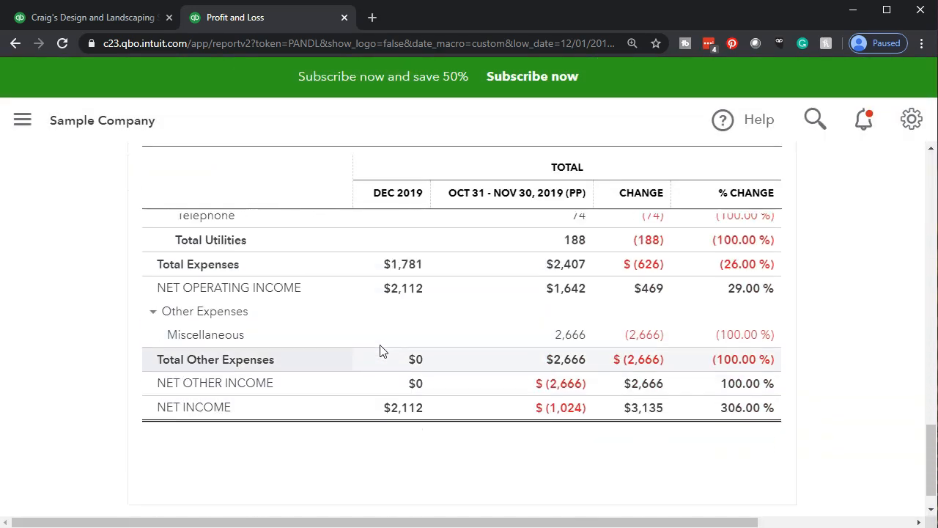
pyautogui.scroll(3, 380, 351)
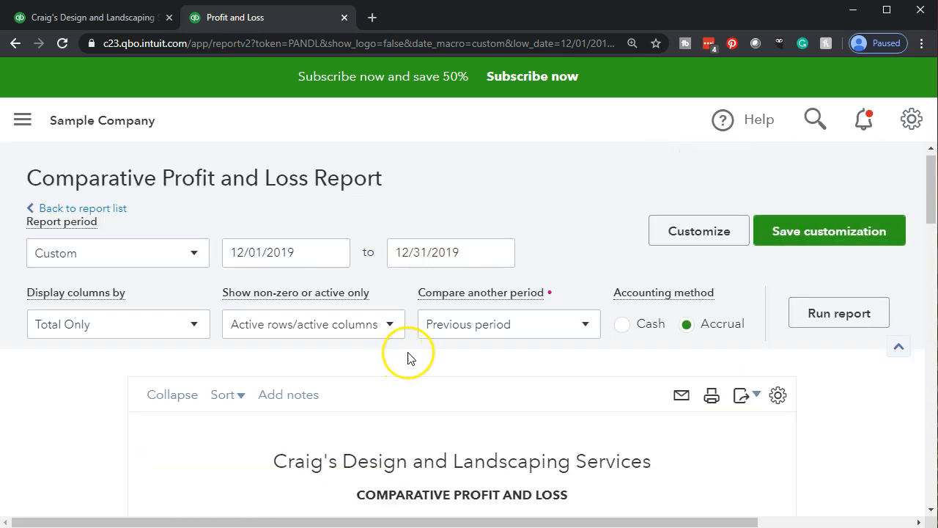
pyautogui.click(787, 237)
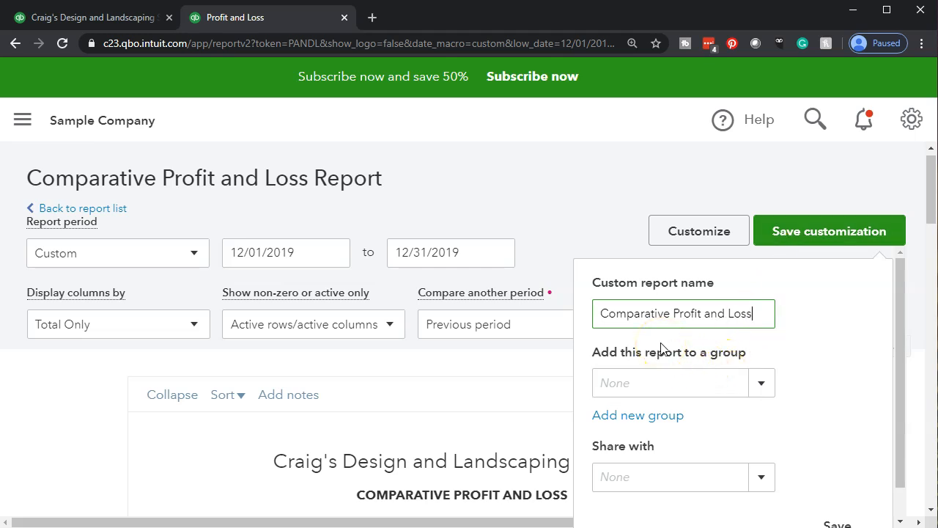
pyautogui.scroll(-1, 806, 360)
pyautogui.click(837, 496)
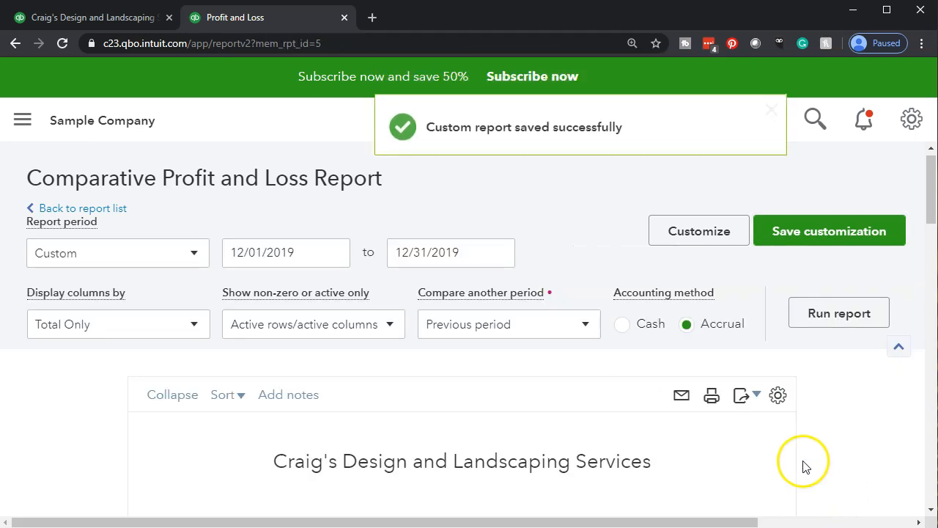
pyautogui.scroll(-3, 803, 467)
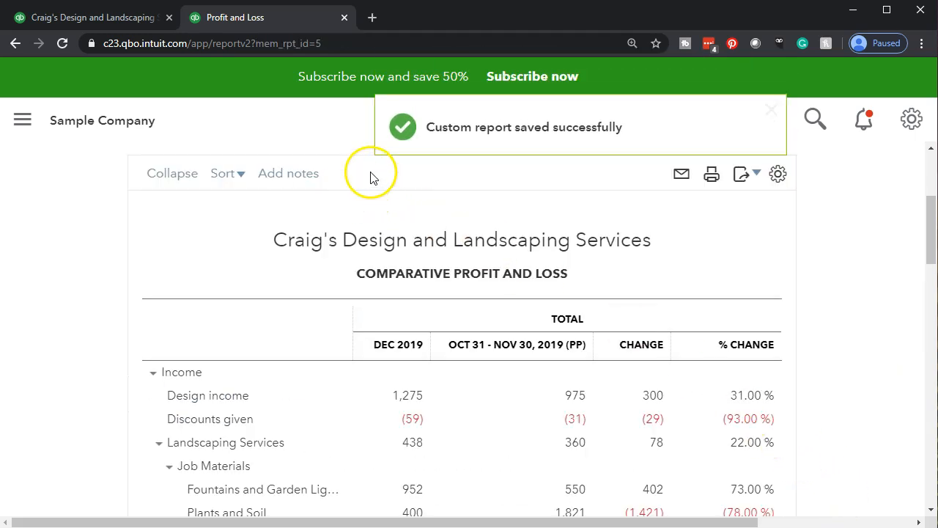
# - Open the custom reports list in the other browser tab and check the entry for the saved Comparative Profit and Loss report
pyautogui.click(95, 22)
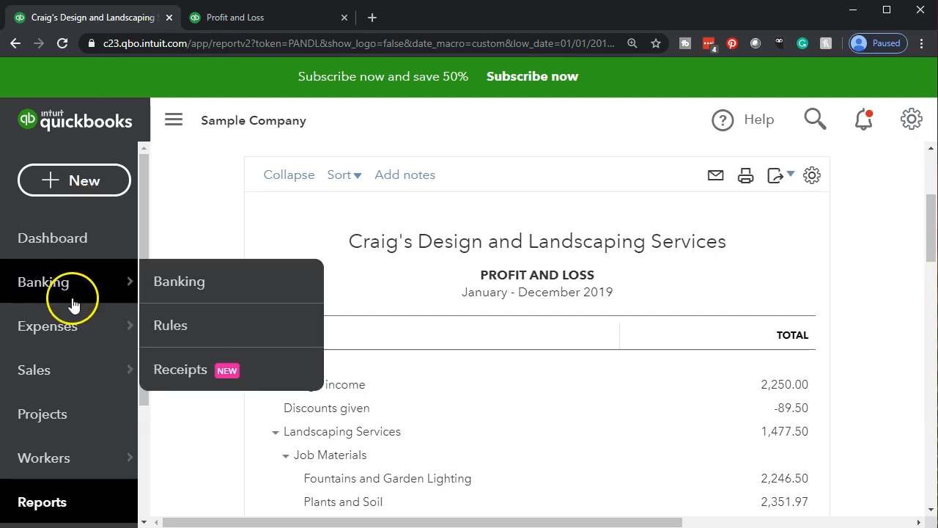
pyautogui.scroll(-2, 71, 312)
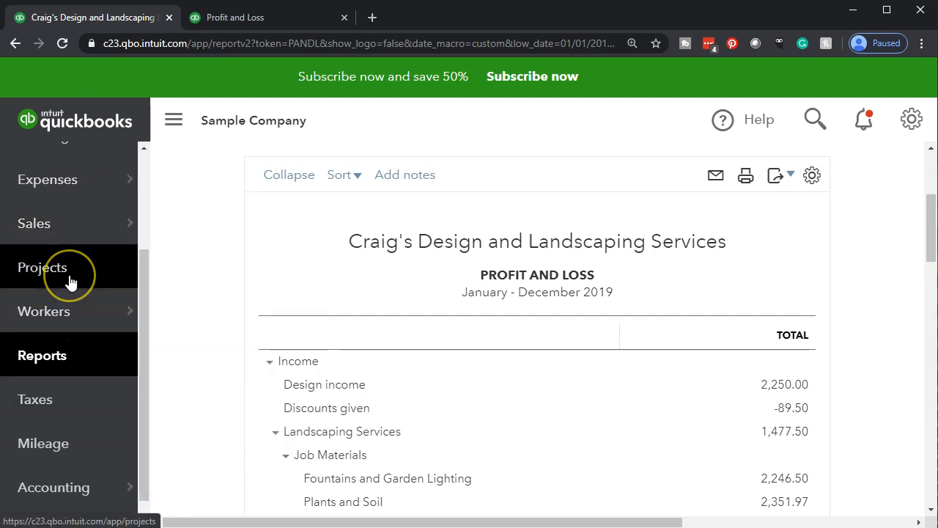
pyautogui.scroll(-1, 69, 283)
pyautogui.click(63, 330)
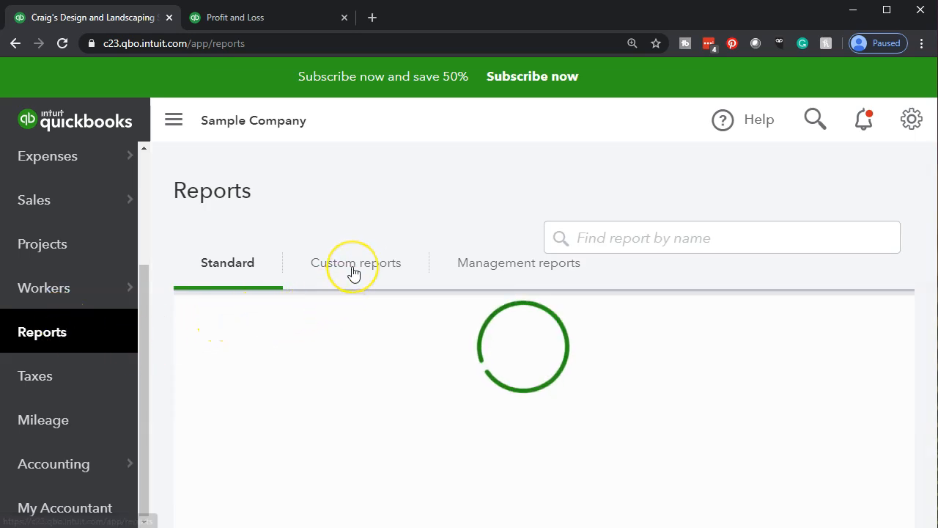
pyautogui.click(353, 273)
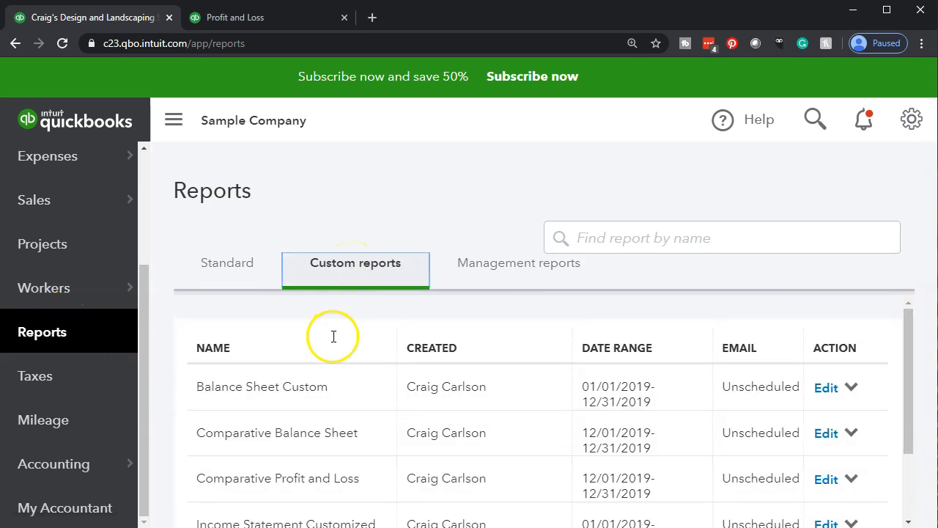
pyautogui.scroll(-1, 335, 335)
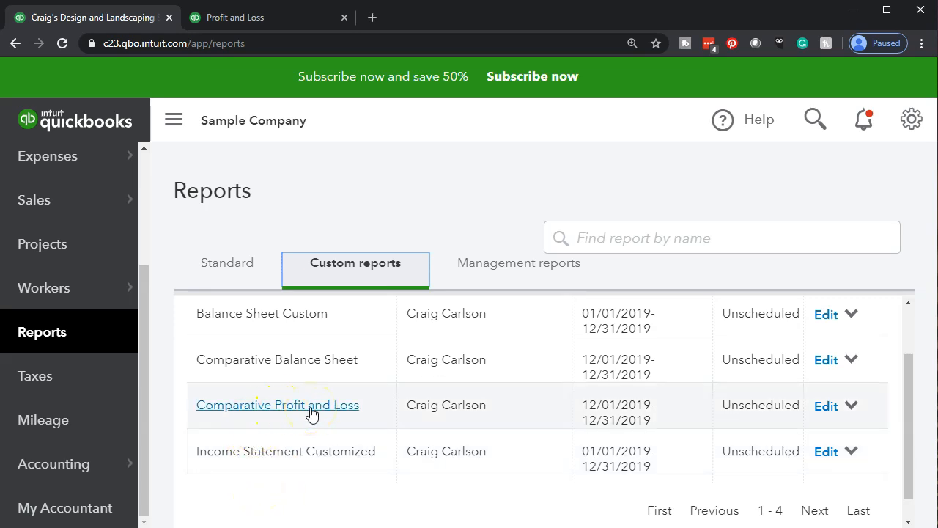
# - Return to the comparative report and print all pages in portrait orientation and color to CutePDF Writer
pyautogui.click(277, 22)
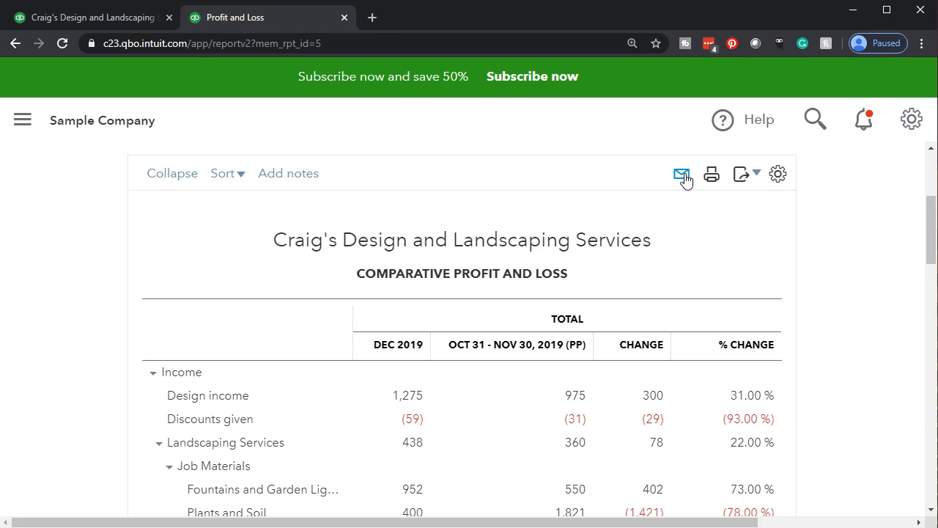
pyautogui.click(750, 179)
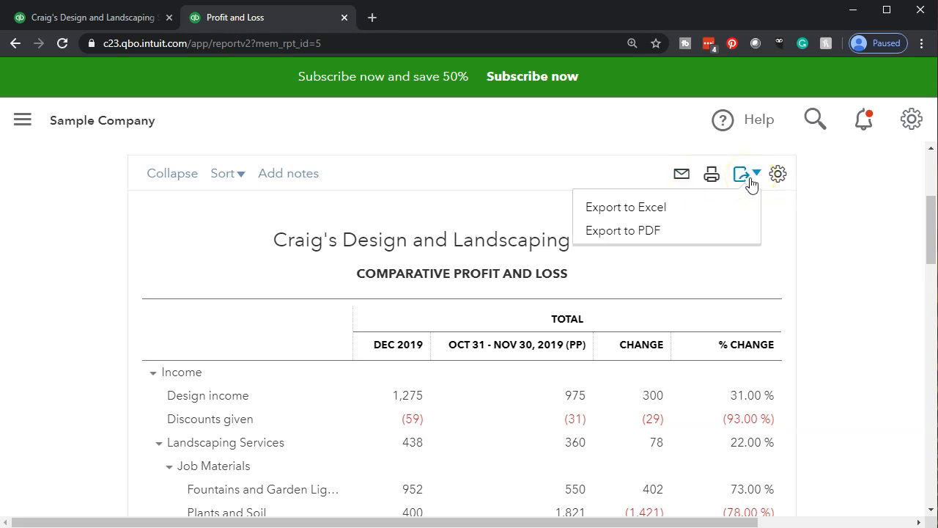
pyautogui.click(742, 182)
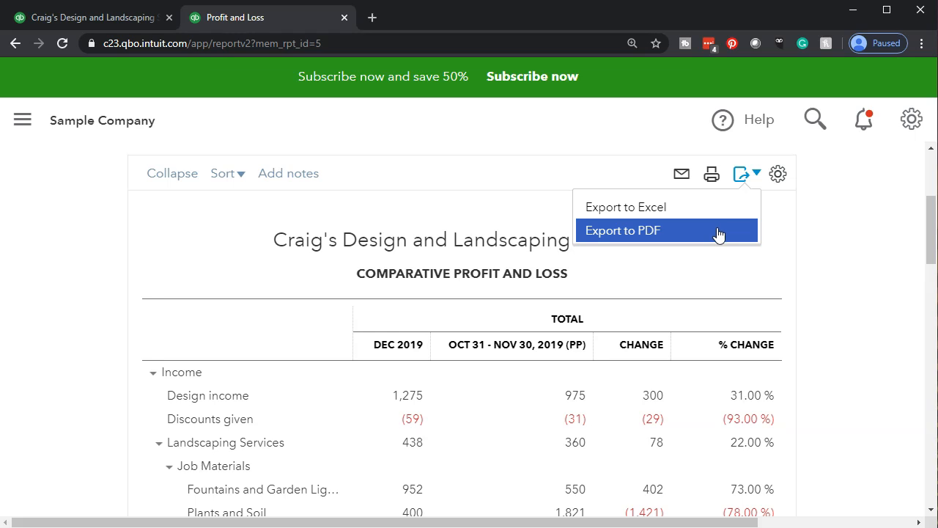
pyautogui.click(713, 182)
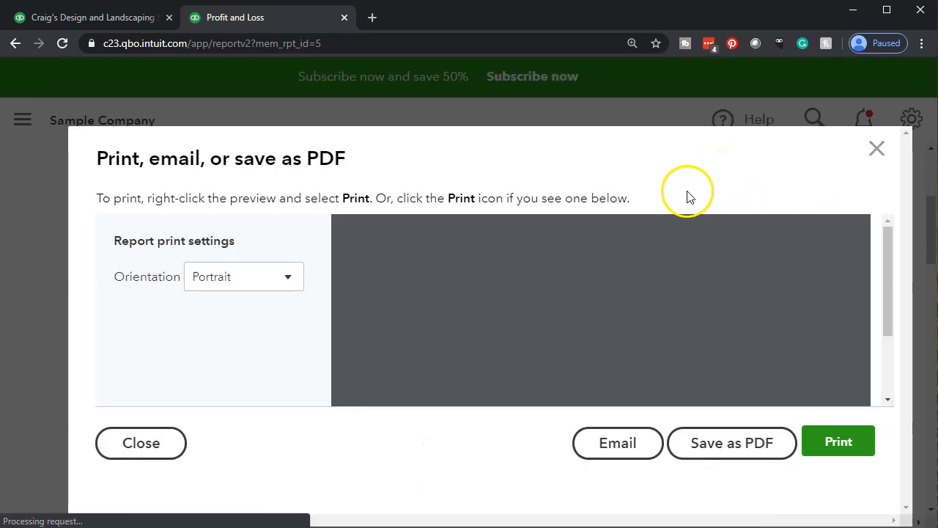
pyautogui.click(838, 447)
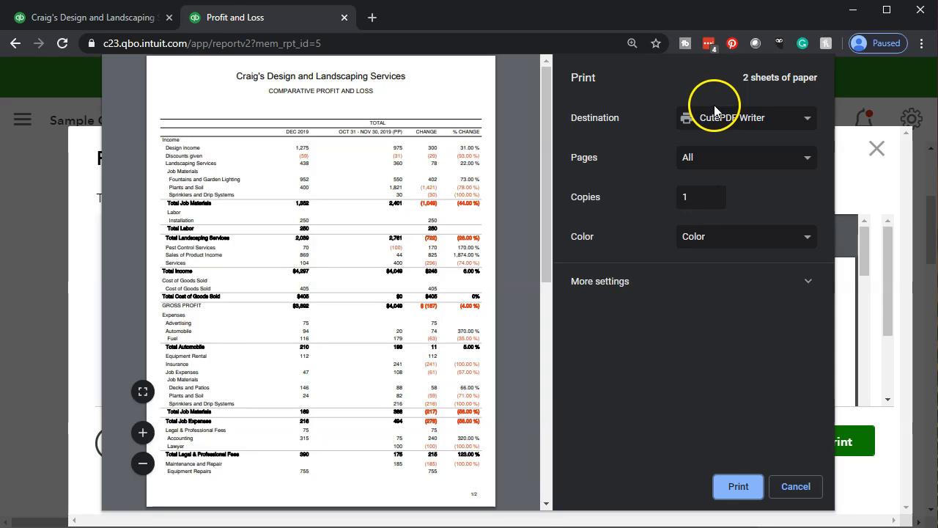
pyautogui.click(739, 487)
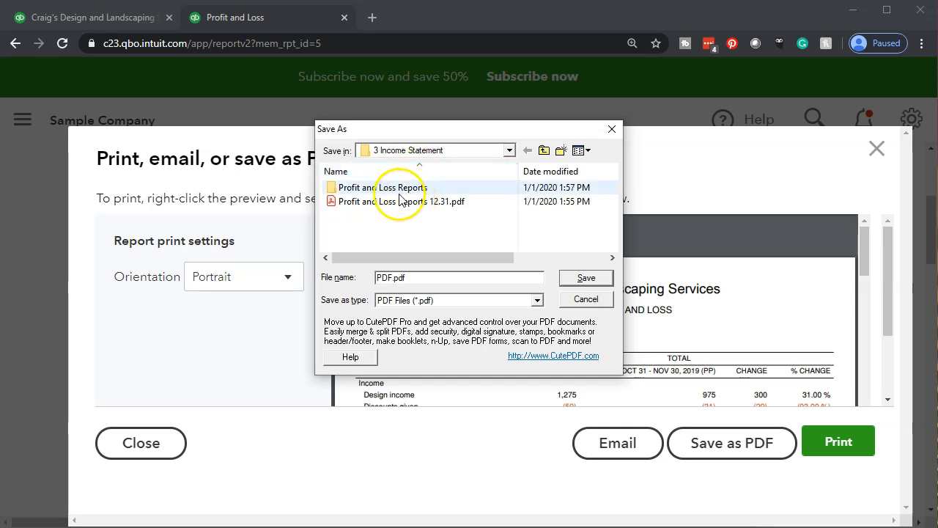
# - Save the PDF in the Profit and Loss Reports folder under a comparative profit and loss file name, and close the print preview
pyautogui.doubleClick(370, 193)
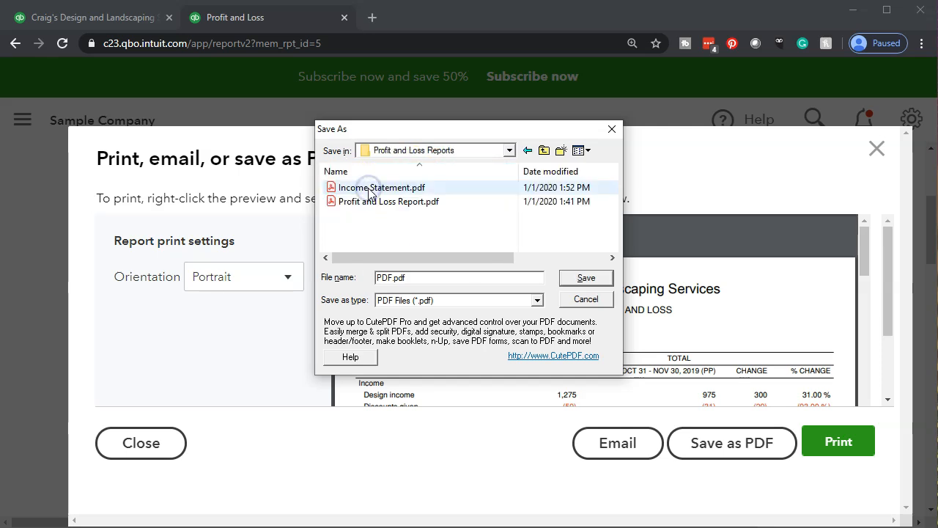
pyautogui.click(394, 279)
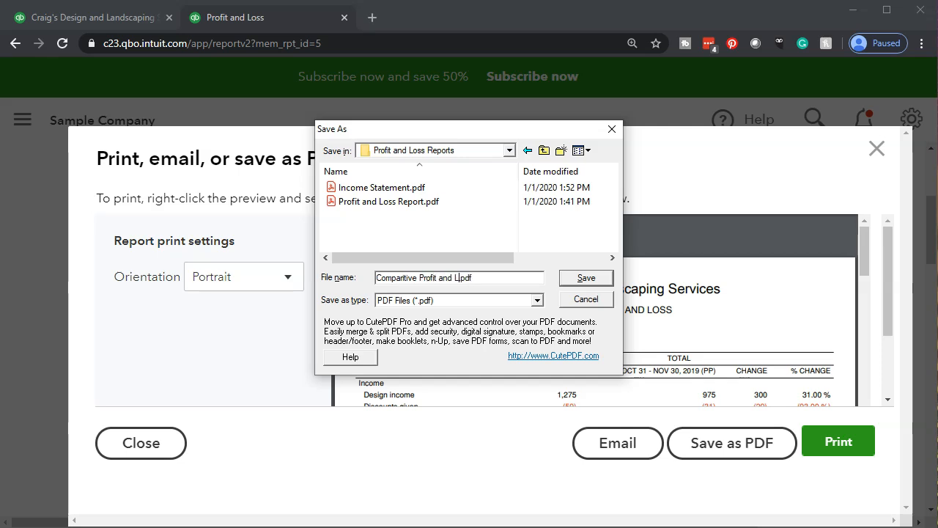
pyautogui.click(571, 280)
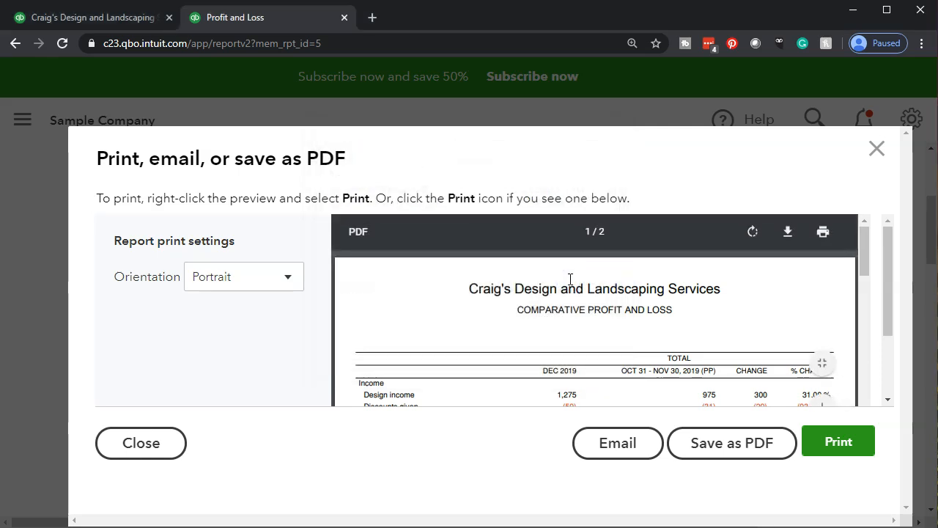
pyautogui.click(877, 150)
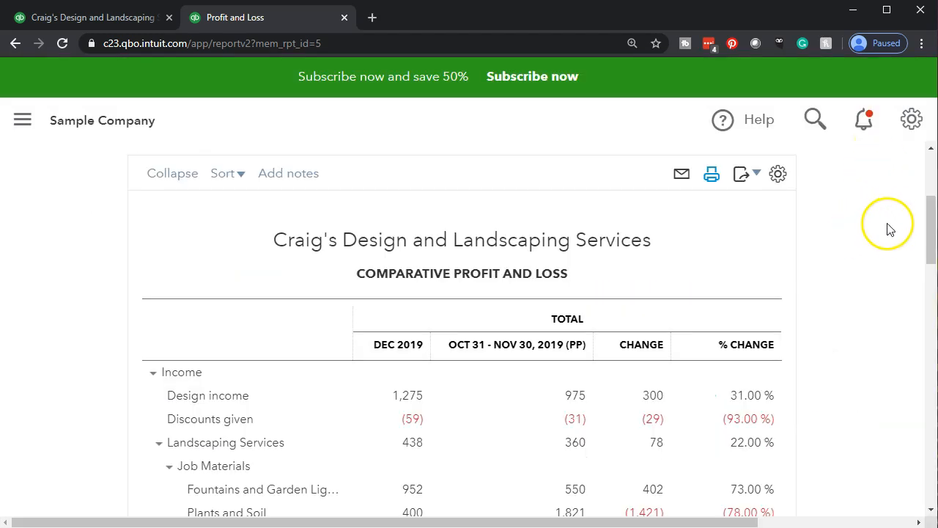
# - Export the comparative Profit and Loss report to Excel and open the downloaded workbook
pyautogui.click(756, 178)
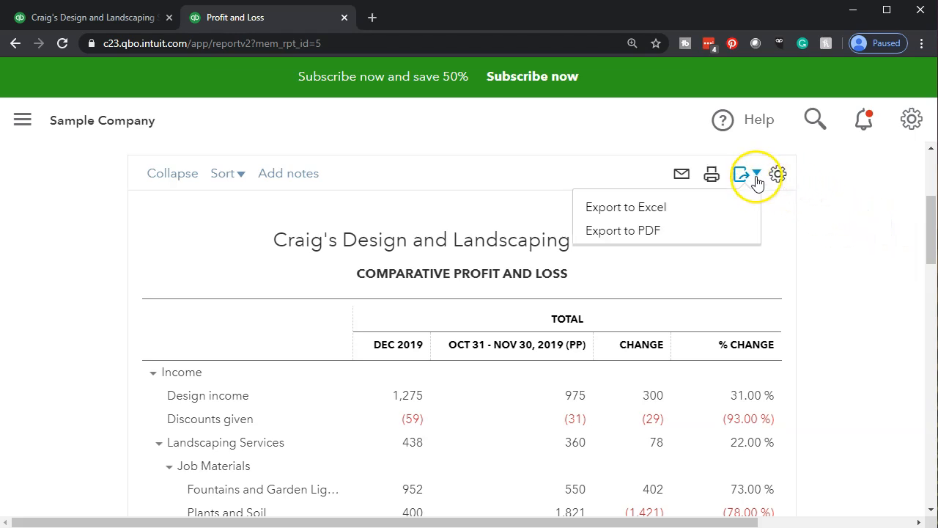
pyautogui.click(695, 207)
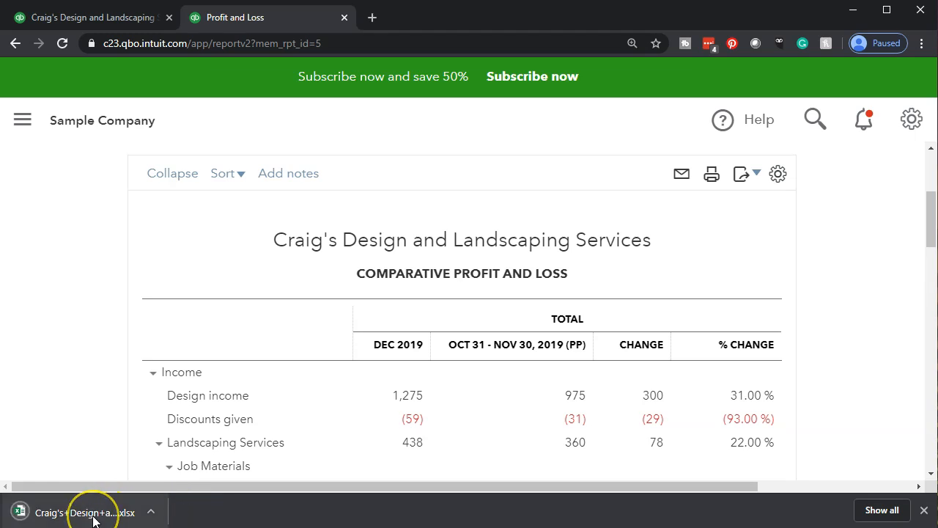
pyautogui.click(84, 513)
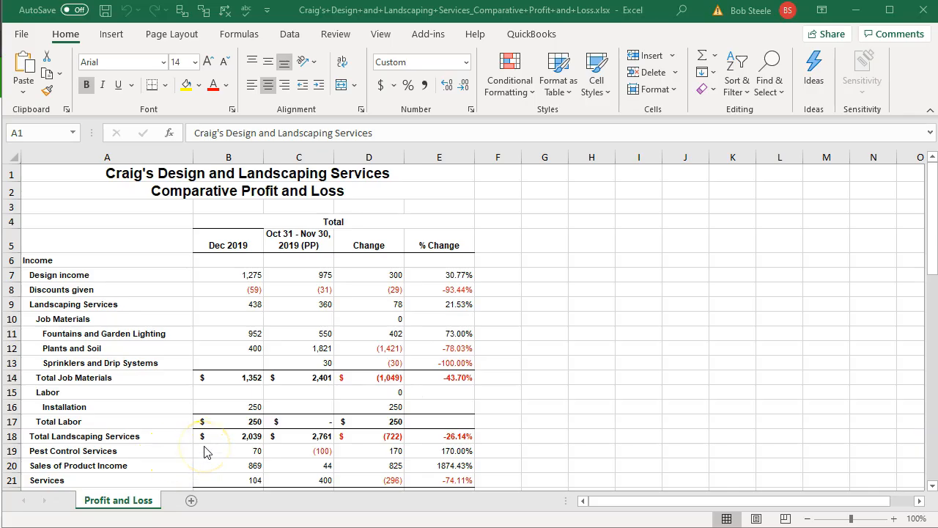
# - Examine the exported report in Page Layout view down to net income, and return the worksheet to Normal view
pyautogui.click(757, 518)
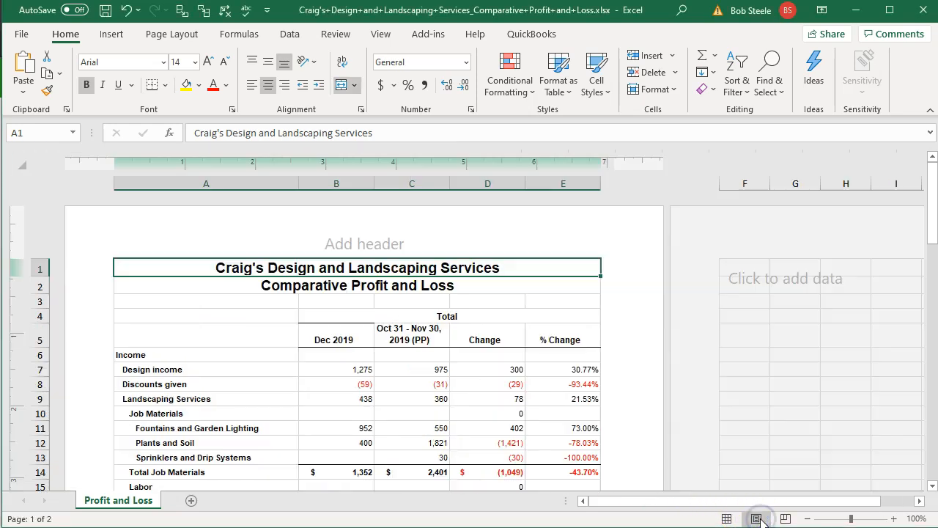
pyautogui.scroll(-8, 721, 442)
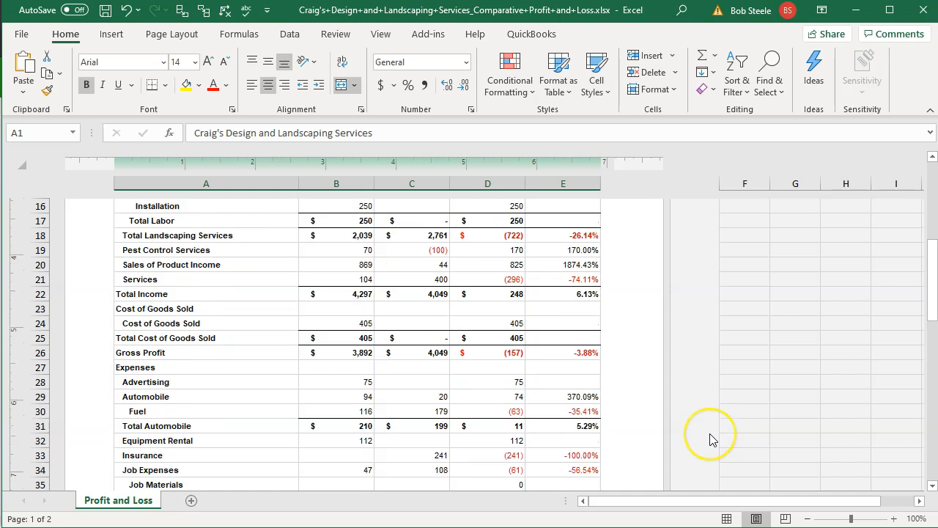
pyautogui.scroll(-10, 710, 433)
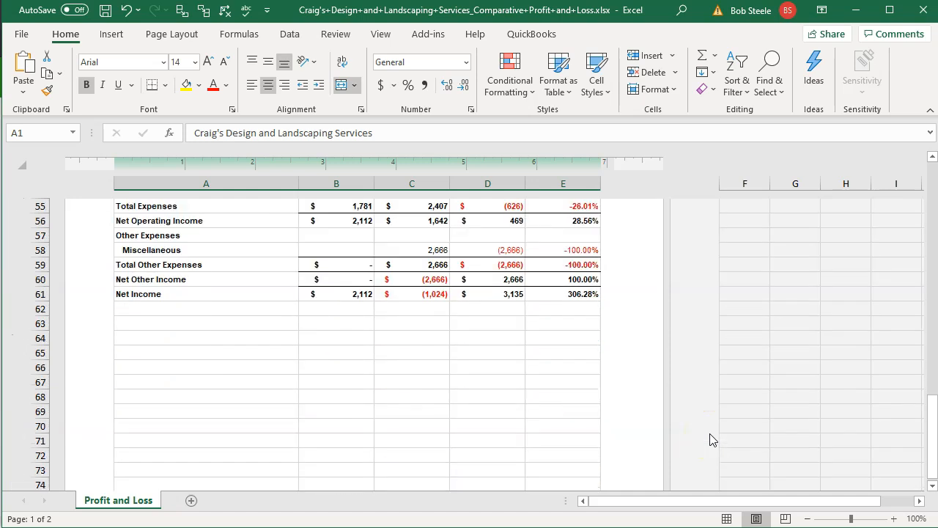
pyautogui.click(726, 518)
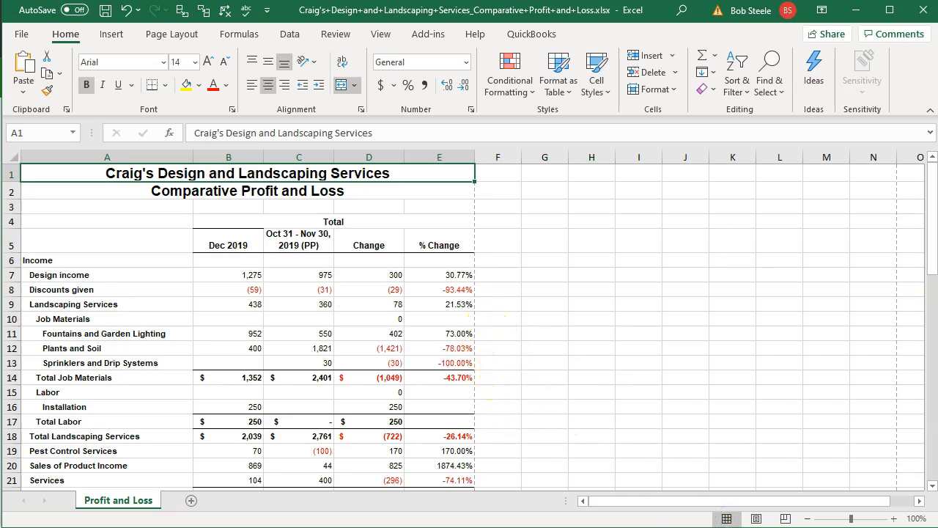
# - Switch to the Profit and Loss Reports 12.31.xlsx workbook and add a new worksheet after Income Stmt
pyautogui.moveTo(937, 21); pyautogui.dragTo(421, 11)
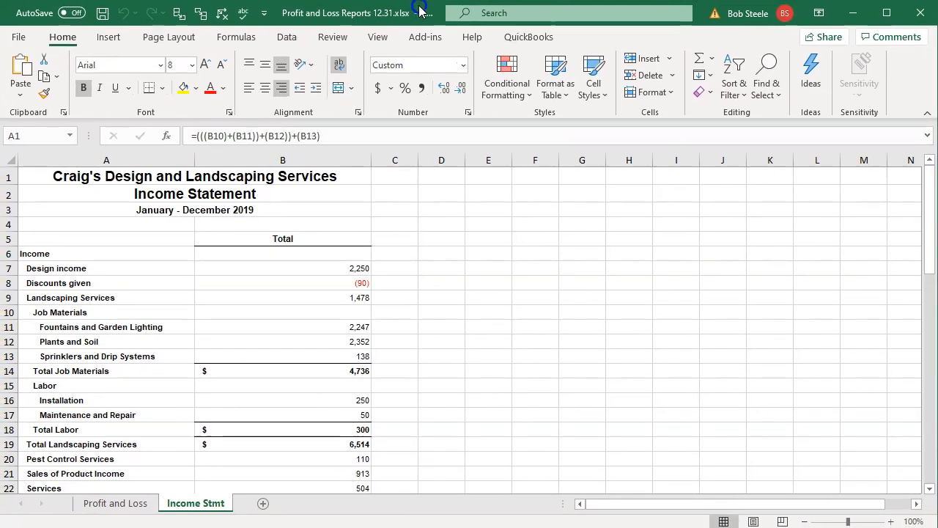
pyautogui.click(259, 504)
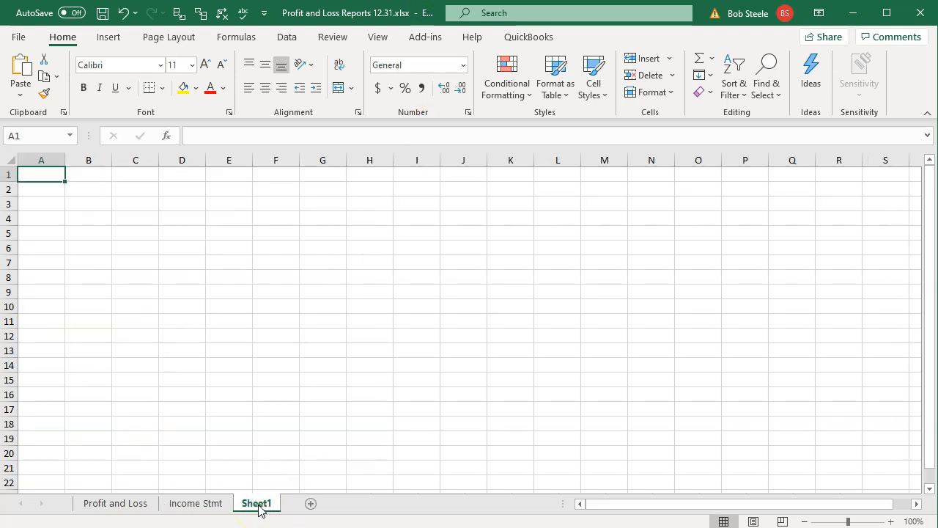
# - Rename the new worksheet Comp Profit and Loss, reusing the worksheet name copied from the exported comparative report workbook
pyautogui.click(398, 507)
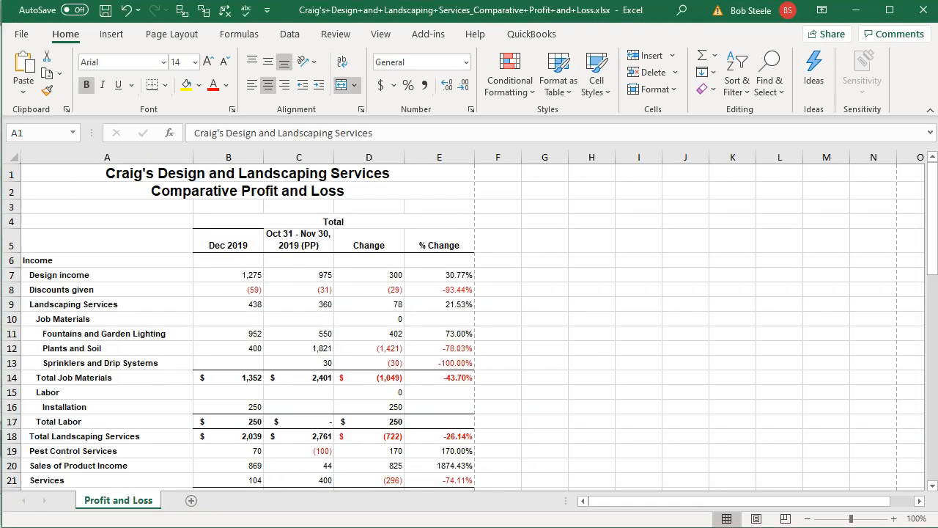
pyautogui.doubleClick(137, 506)
pyautogui.hotkey('ctrl', 'c')
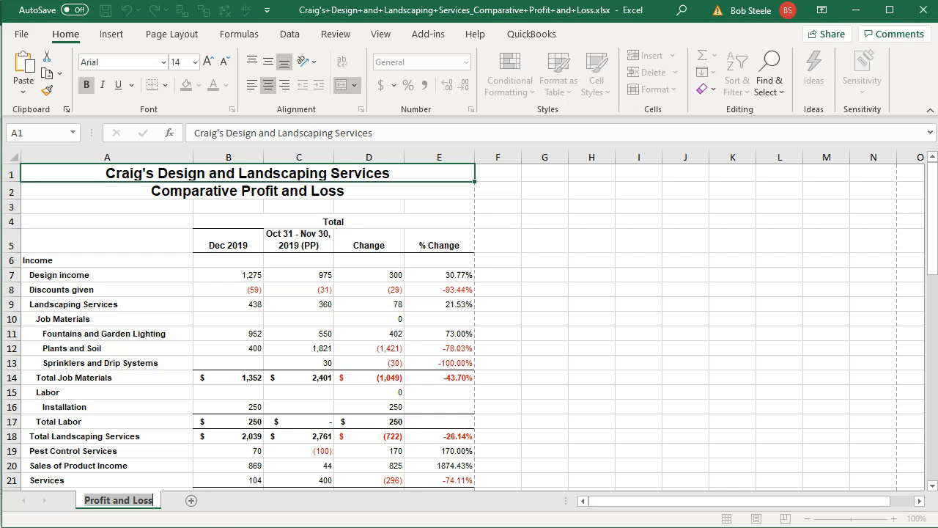
pyautogui.click(561, 509)
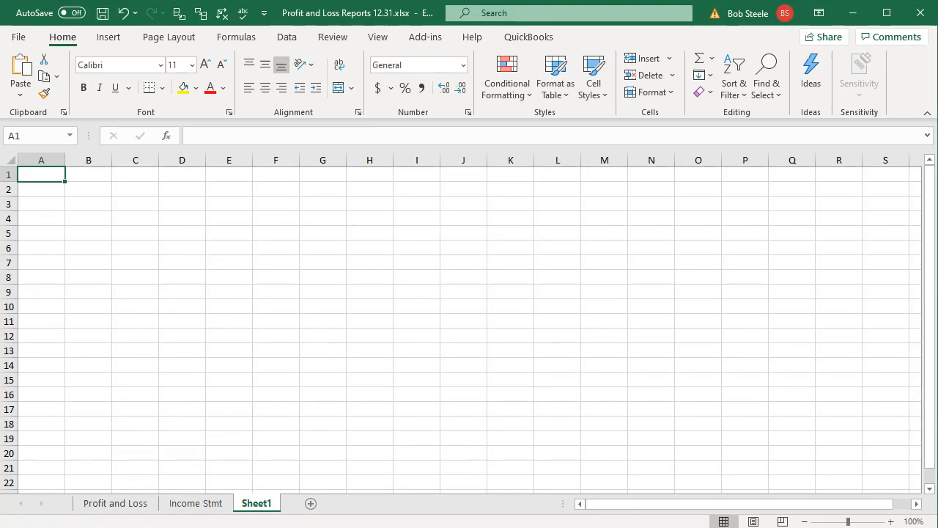
pyautogui.doubleClick(257, 503)
pyautogui.hotkey('ctrl', 'v')
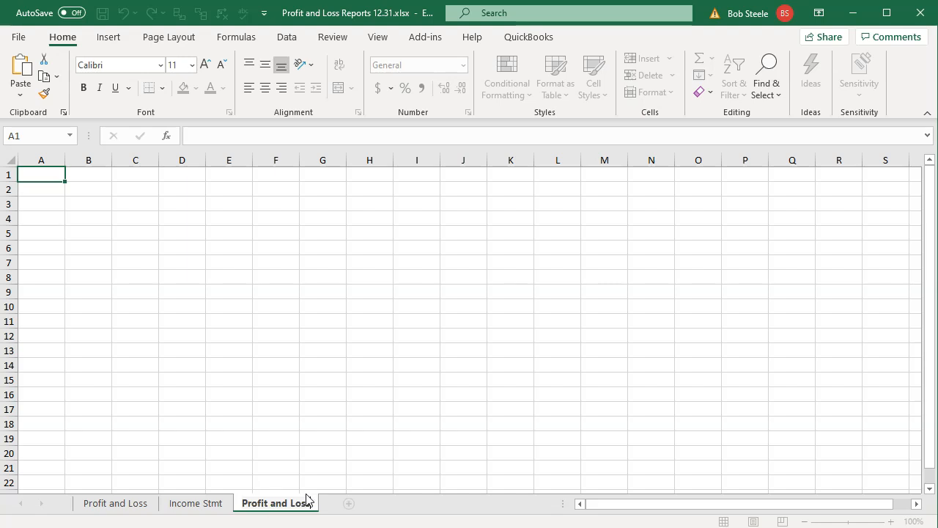
pyautogui.click(77, 195)
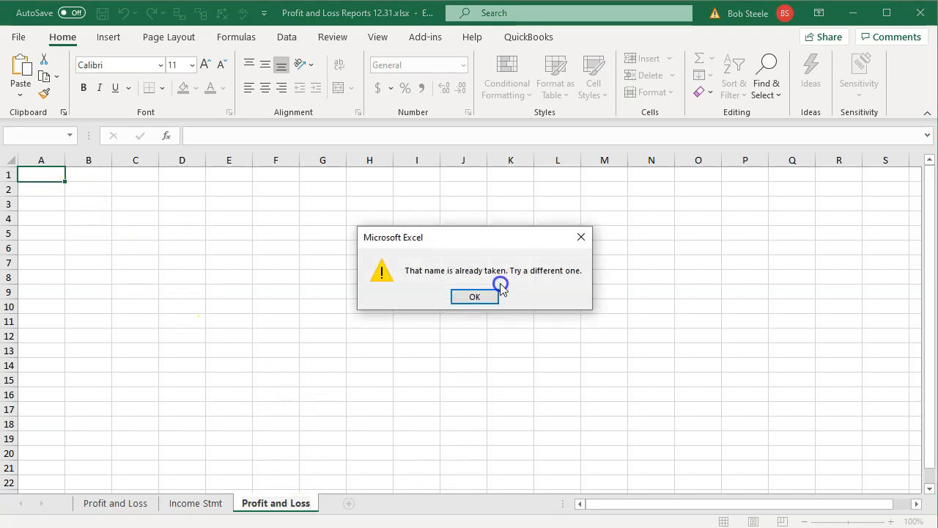
pyautogui.click(488, 296)
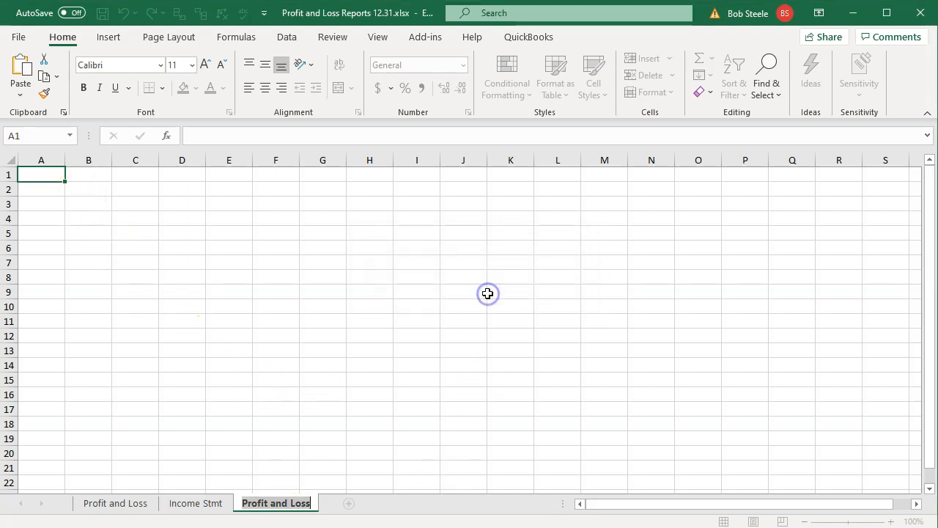
pyautogui.click(281, 504)
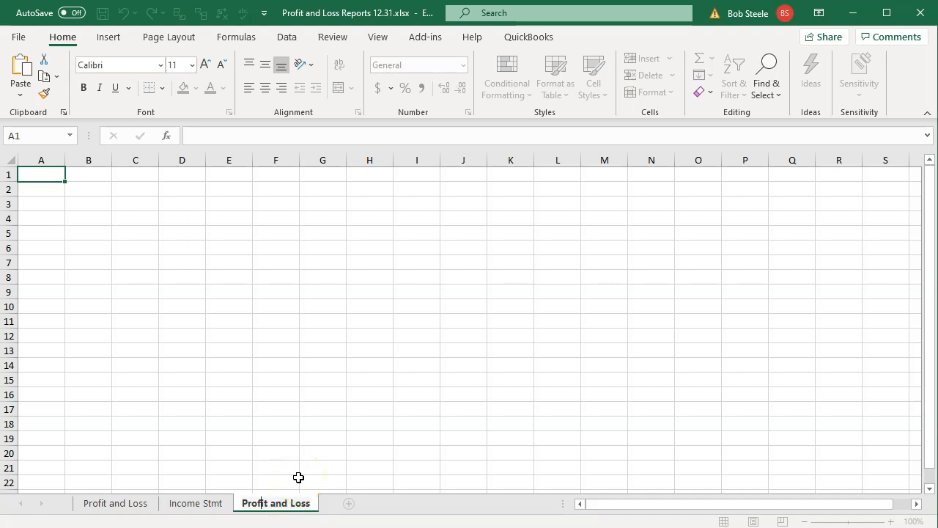
pyautogui.write('Comp')
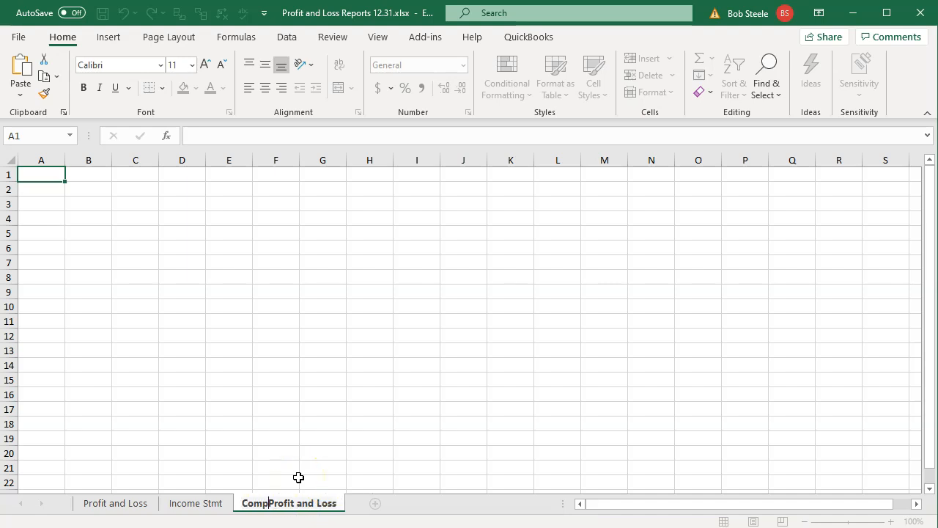
pyautogui.click(298, 477)
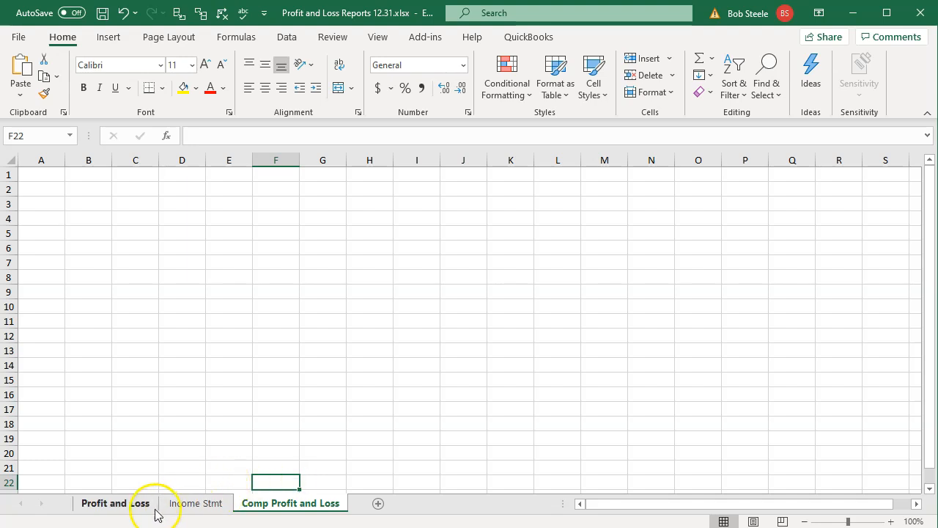
# - Copy the entire Profit and Loss worksheet from the exported comparative report workbook, leaving A1 selected on the Comp Profit and Loss sheet
pyautogui.click(41, 160)
pyautogui.click(42, 175)
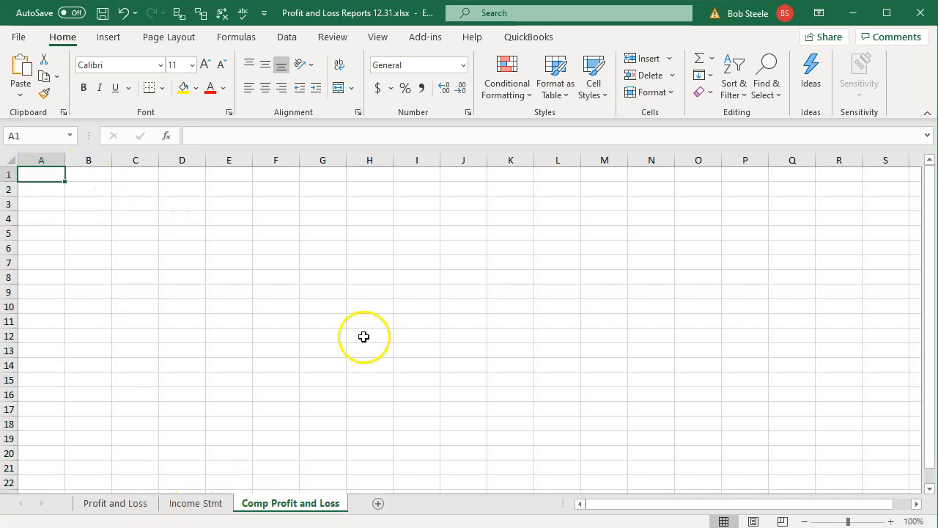
pyautogui.click(388, 509)
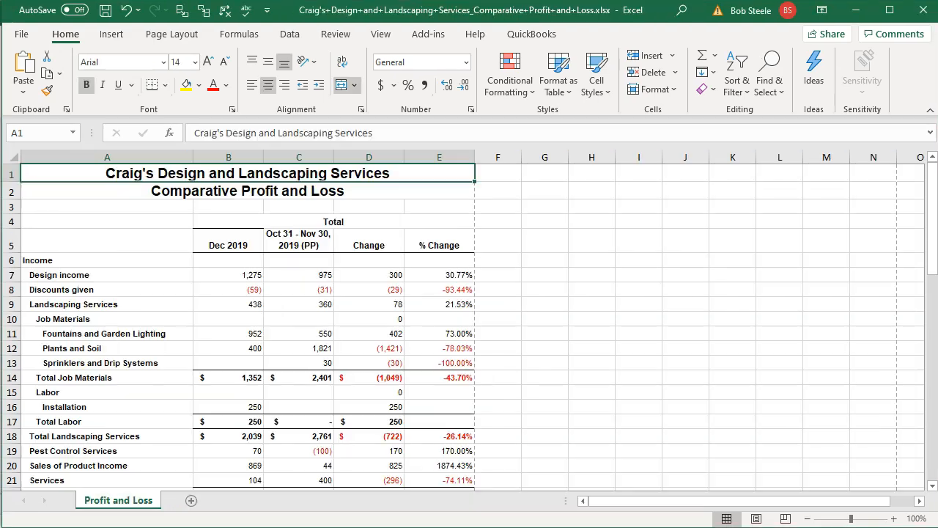
pyautogui.click(9, 156)
pyautogui.click(596, 255)
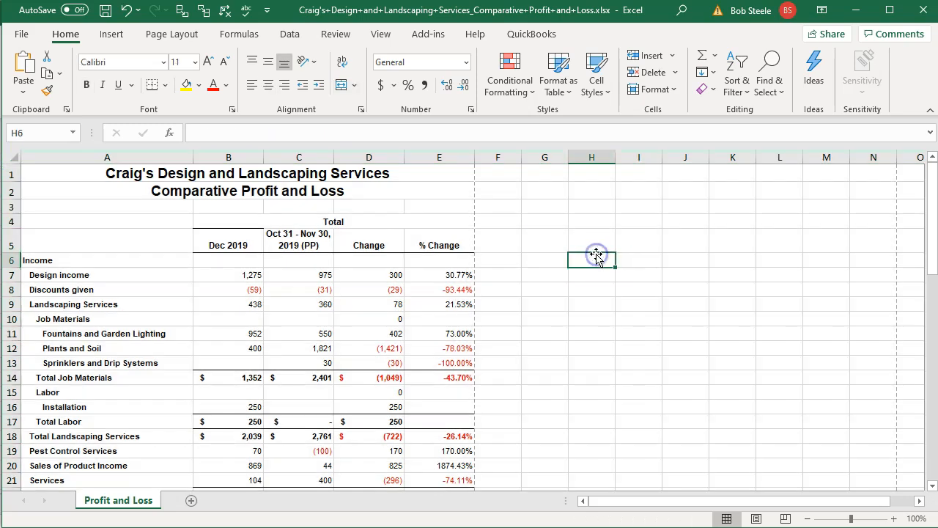
pyautogui.hotkey('ctrl', 'a')
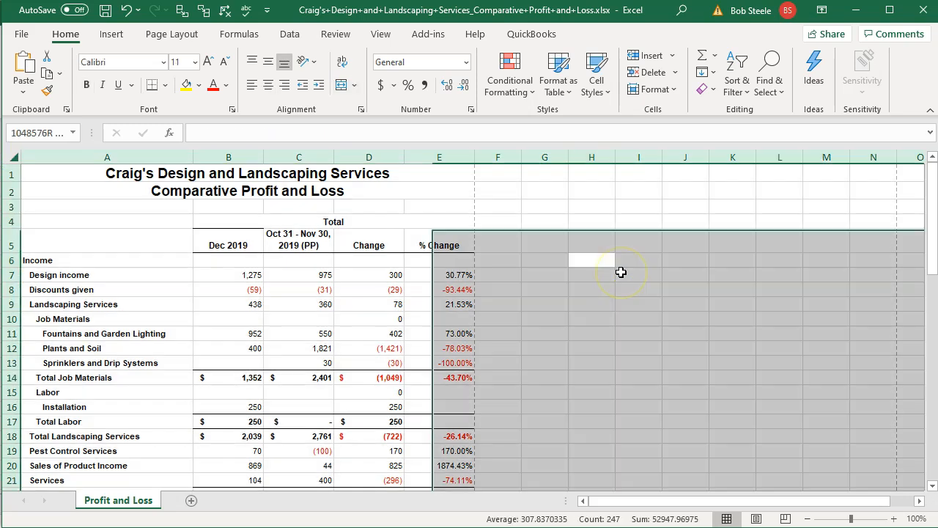
pyautogui.rightClick(610, 333)
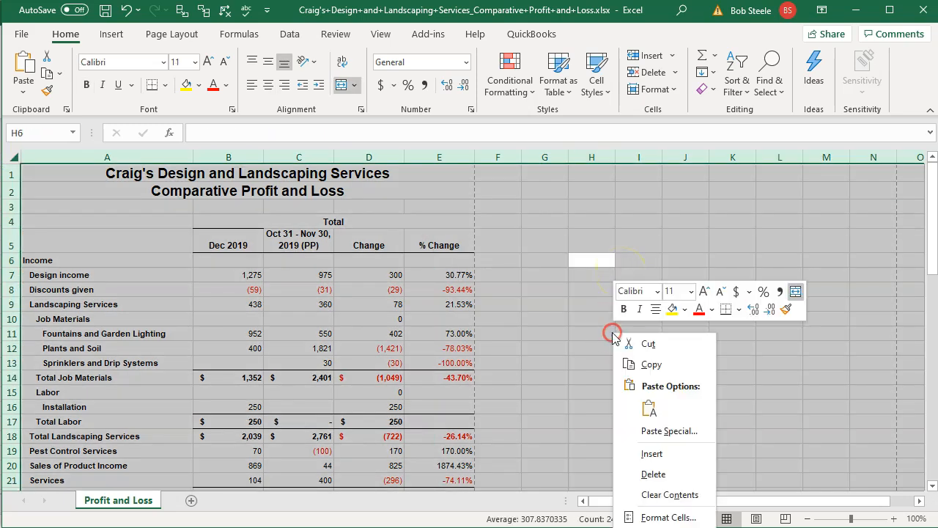
pyautogui.click(635, 366)
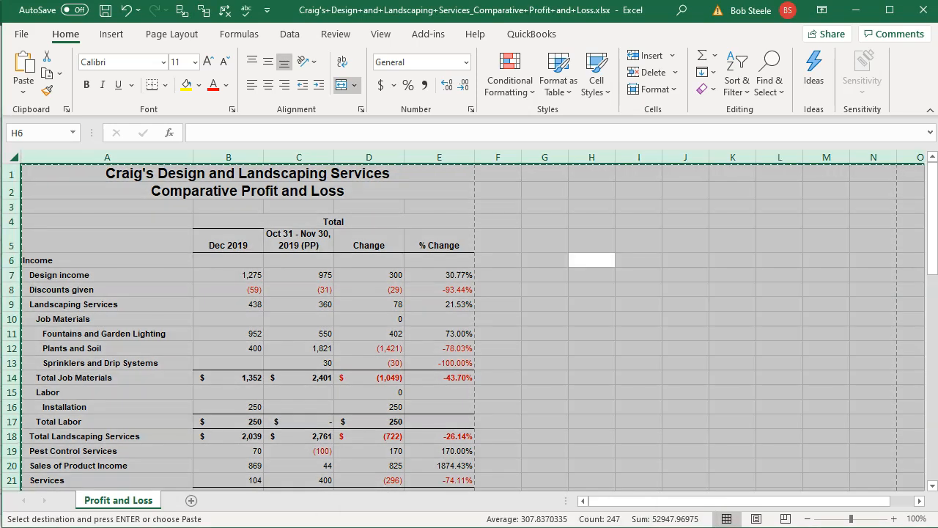
# - Paste the copied report with its formatting at cell A1 of the Comp Profit and Loss sheet in Profit and Loss Reports 12.31.xlsx
pyautogui.click(486, 527)
pyautogui.click(551, 517)
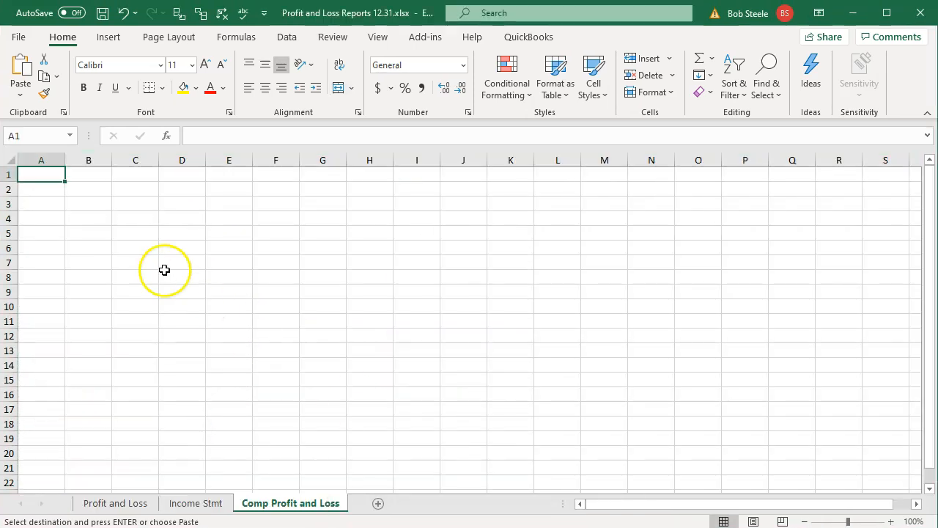
pyautogui.rightClick(42, 176)
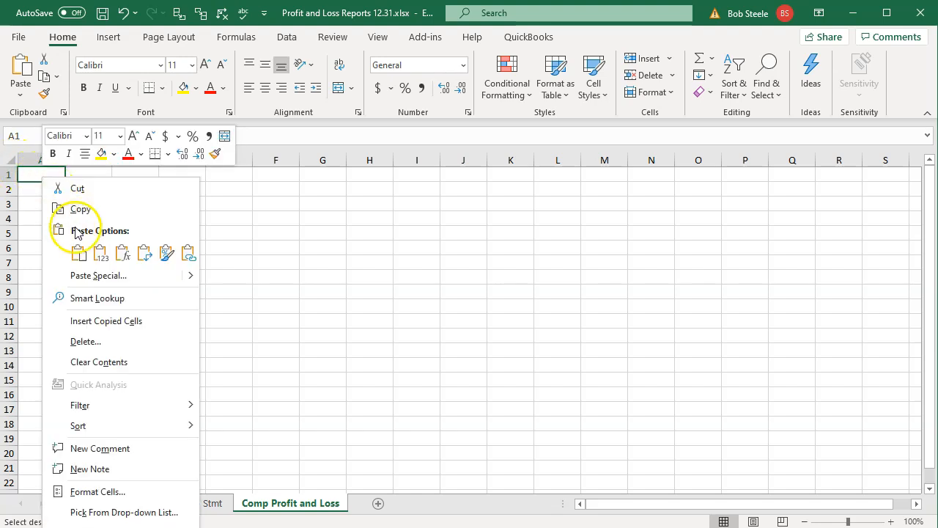
pyautogui.click(78, 253)
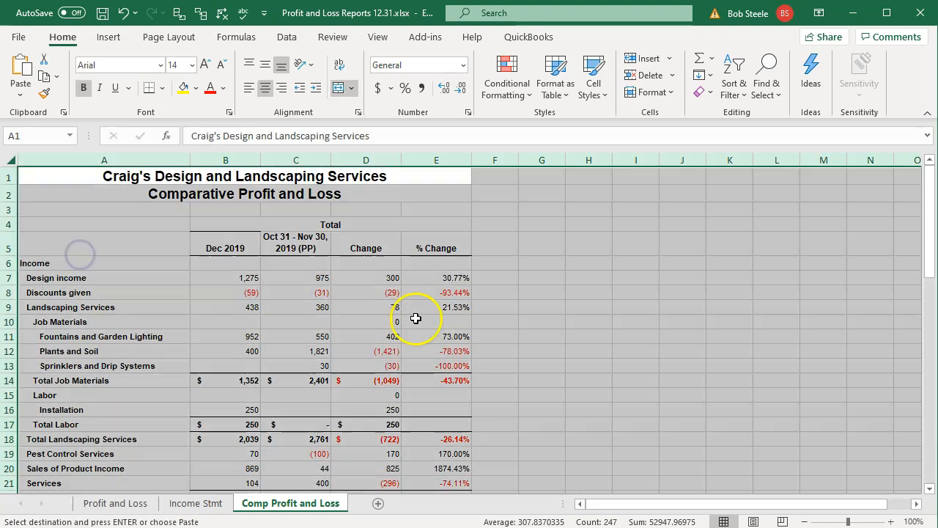
pyautogui.click(415, 320)
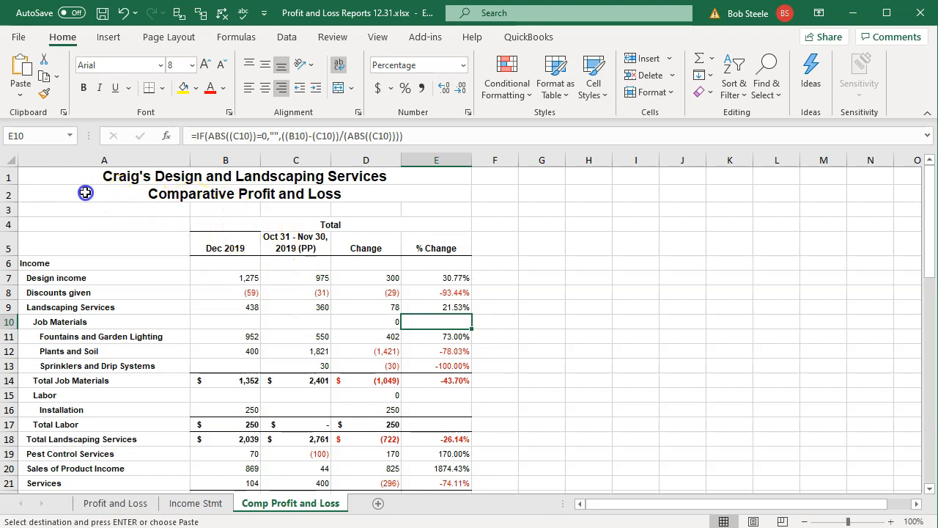
# - Apply the row 2 title's formatting across A3:E3 and enter November and December 2019 as the third title line
pyautogui.click(85, 193)
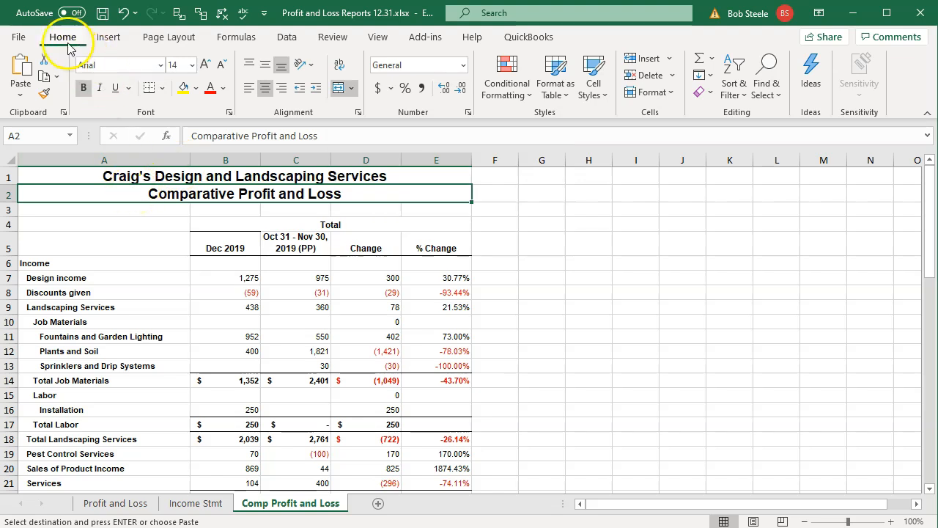
pyautogui.click(44, 93)
pyautogui.moveTo(88, 209)
pyautogui.mouseDown()
pyautogui.moveTo(373, 216)
pyautogui.moveTo(406, 208)
pyautogui.mouseUp()
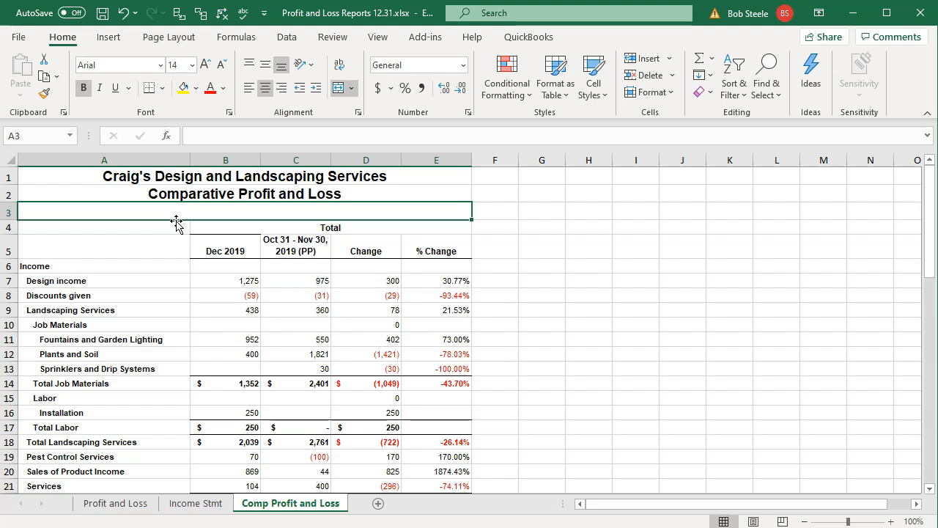
pyautogui.write('Novemb')
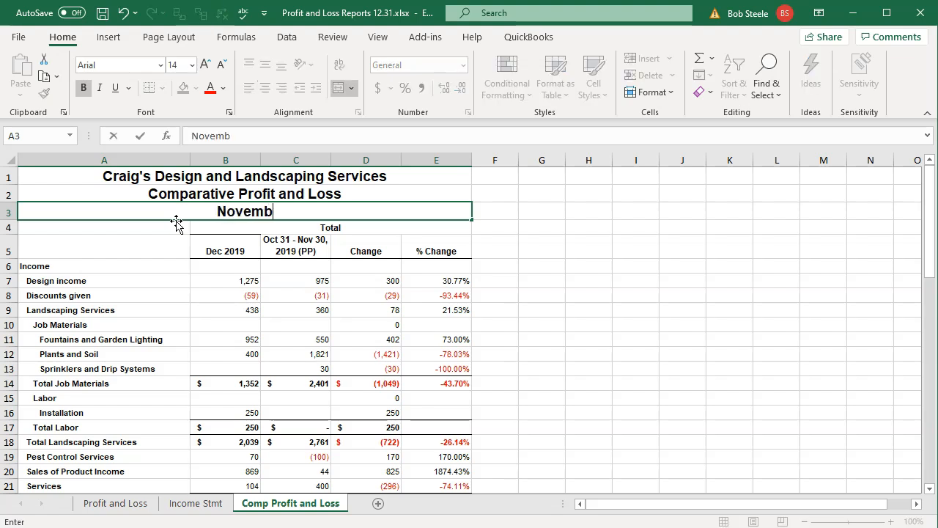
pyautogui.write('er and December')
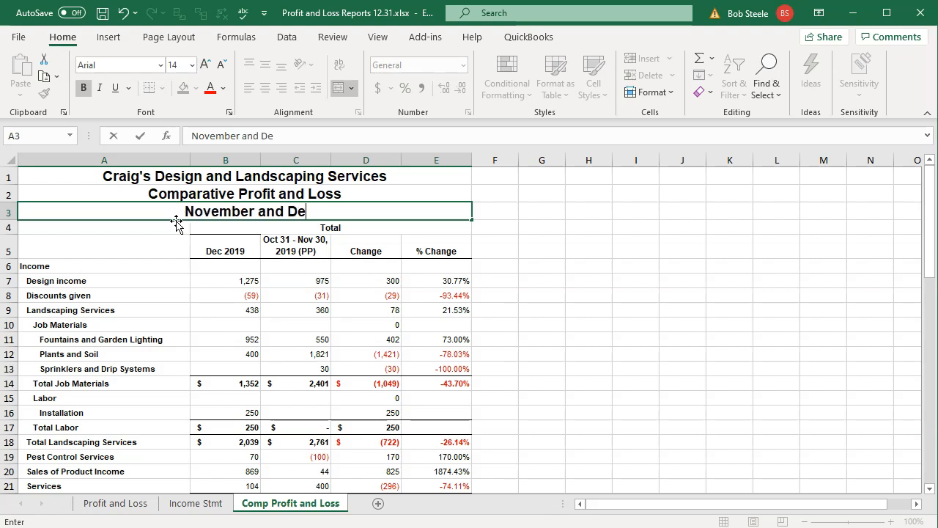
pyautogui.write('2')
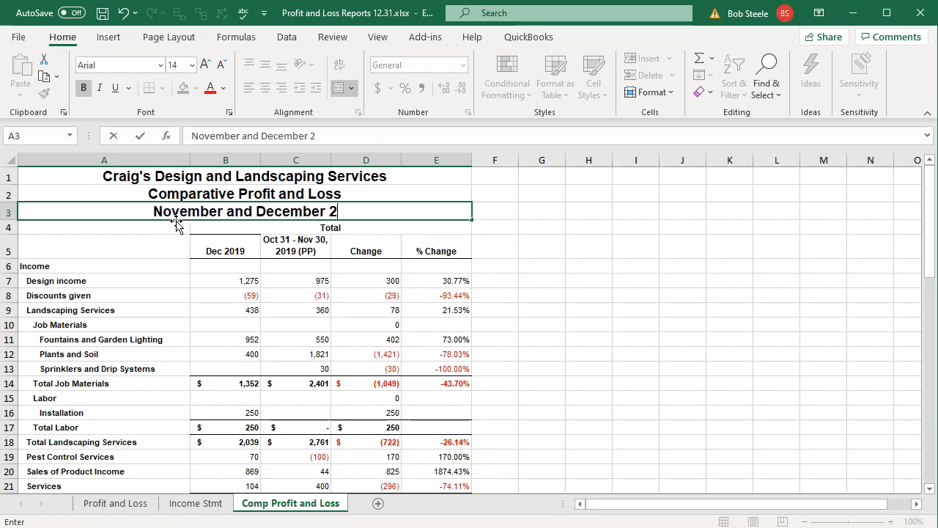
pyautogui.write('019')
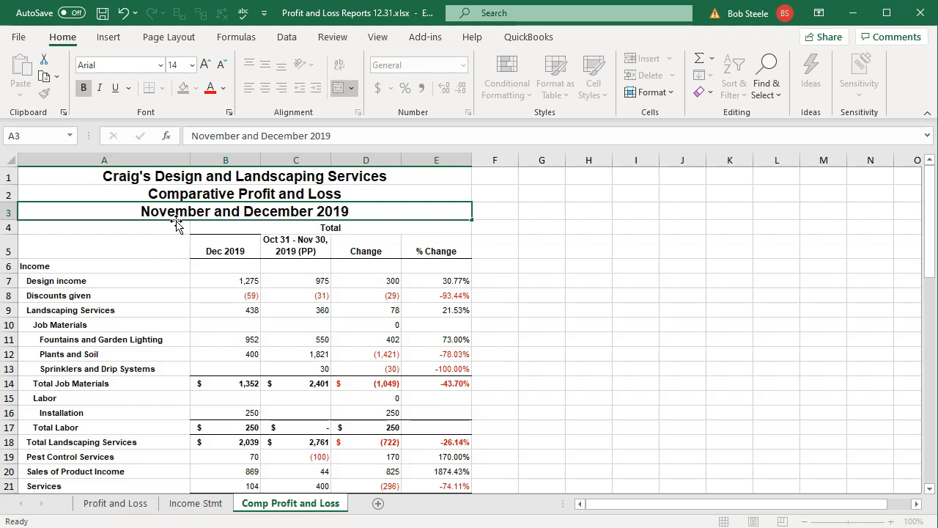
pyautogui.press('Return')
# - Remove the borders from the merged Total heading in row 4
pyautogui.click(209, 222)
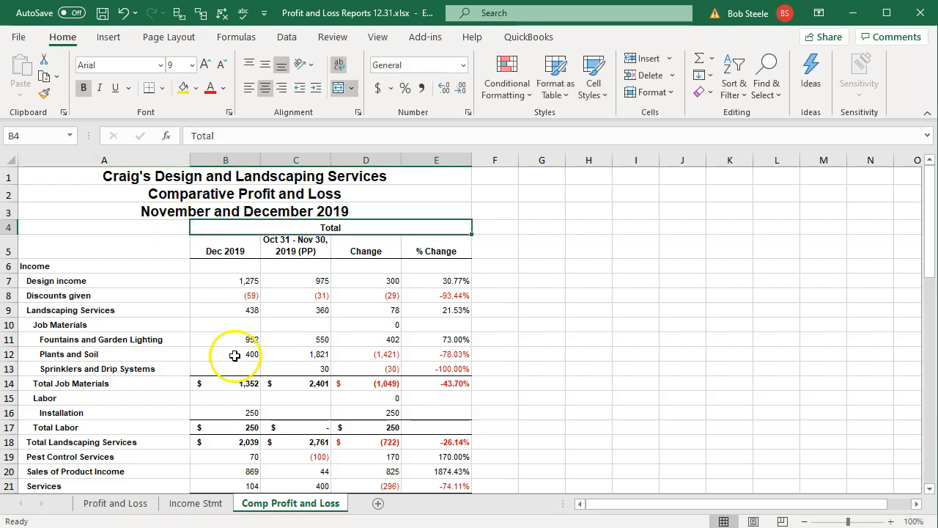
pyautogui.click(235, 356)
pyautogui.click(227, 230)
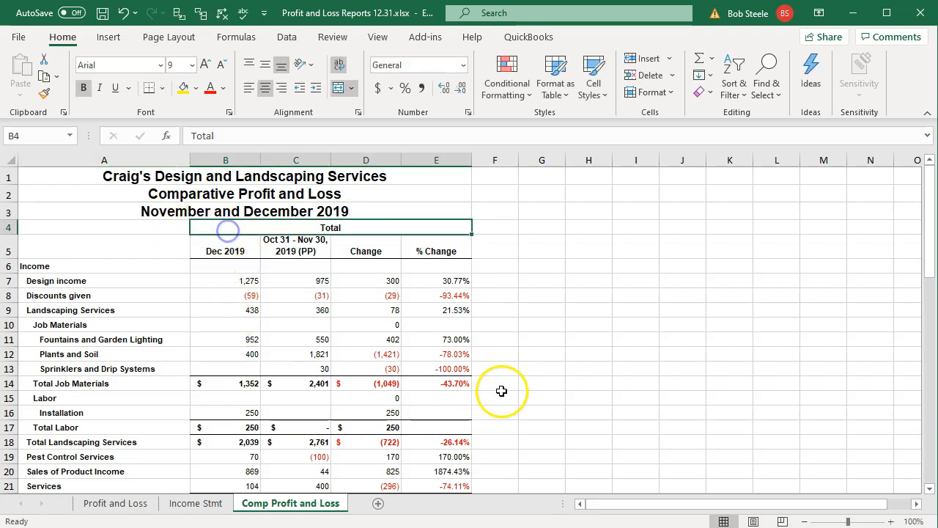
pyautogui.click(162, 88)
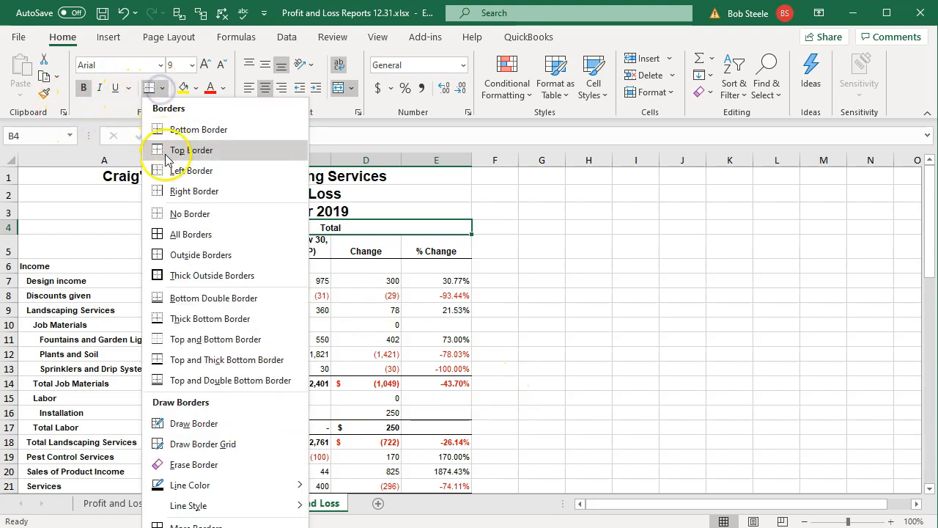
pyautogui.click(178, 212)
pyautogui.click(210, 296)
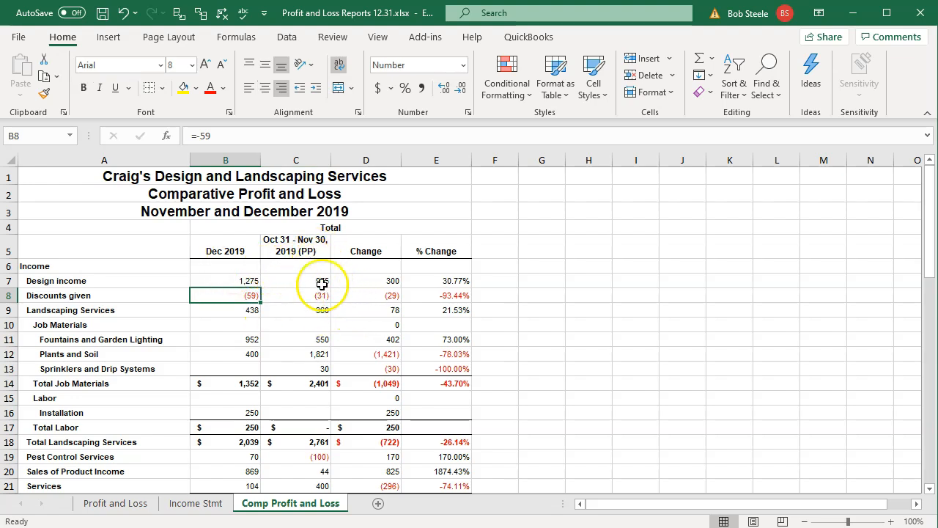
# - Change the prior-period column heading in C5 to Nov 2019 and clear the Total heading in row 4
pyautogui.click(312, 249)
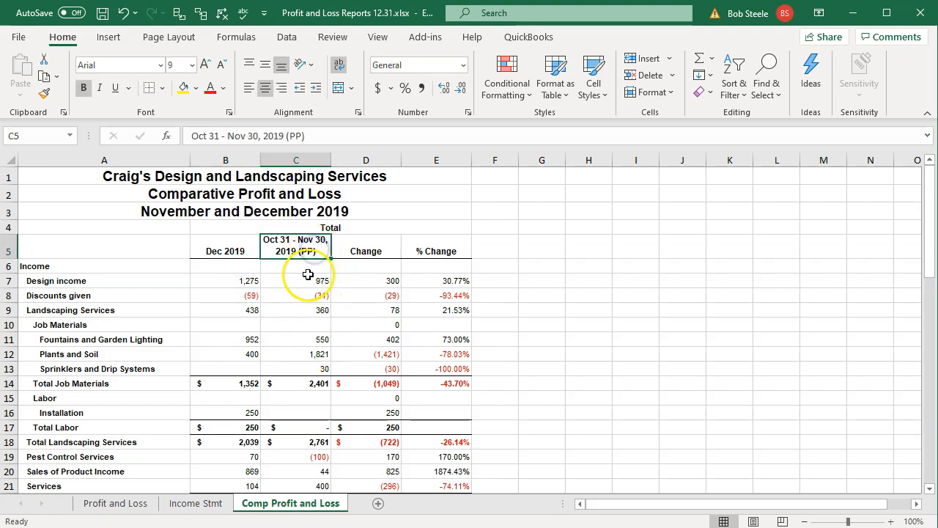
pyautogui.doubleClick(302, 251)
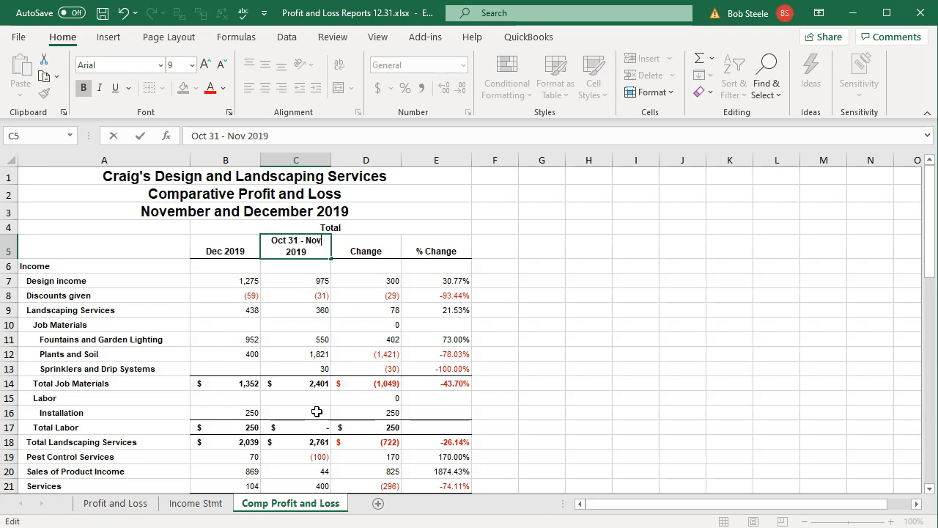
pyautogui.press('BackSpace')
pyautogui.press('BackSpace')
pyautogui.press('BackSpace')
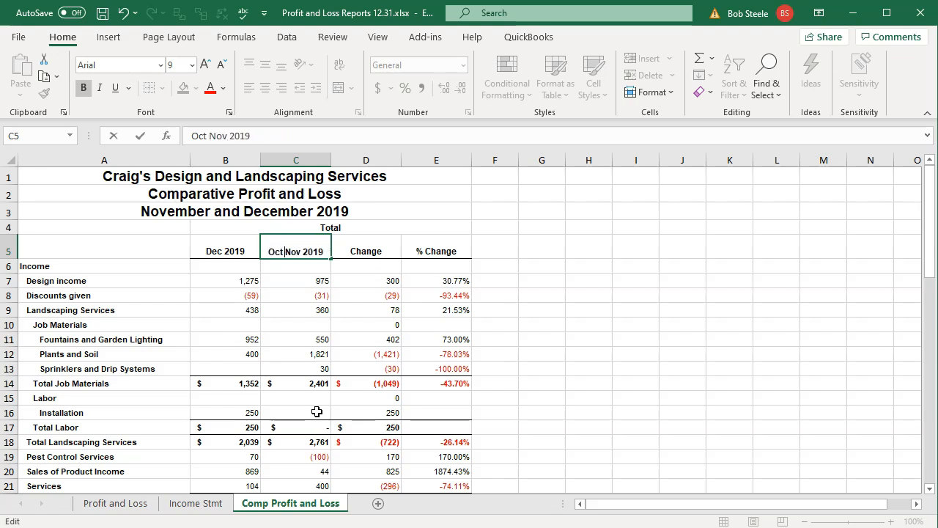
pyautogui.press('Return')
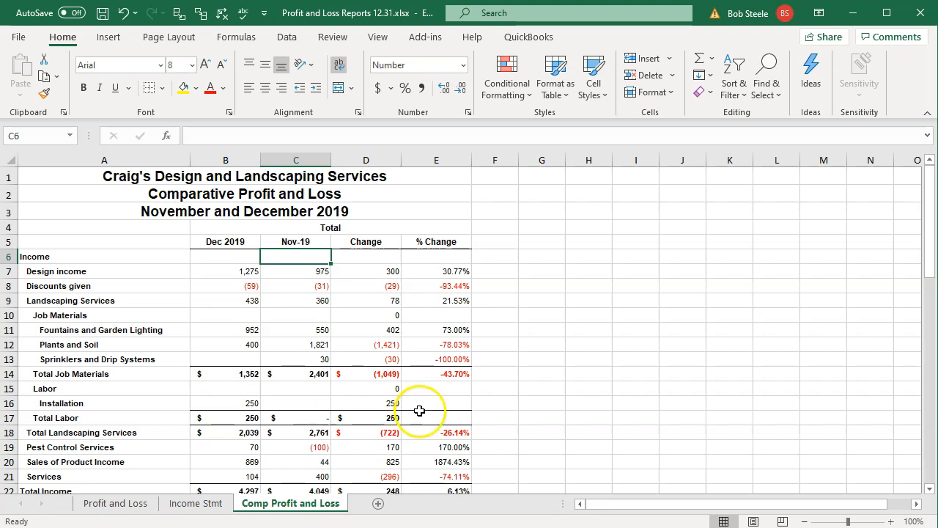
pyautogui.click(339, 228)
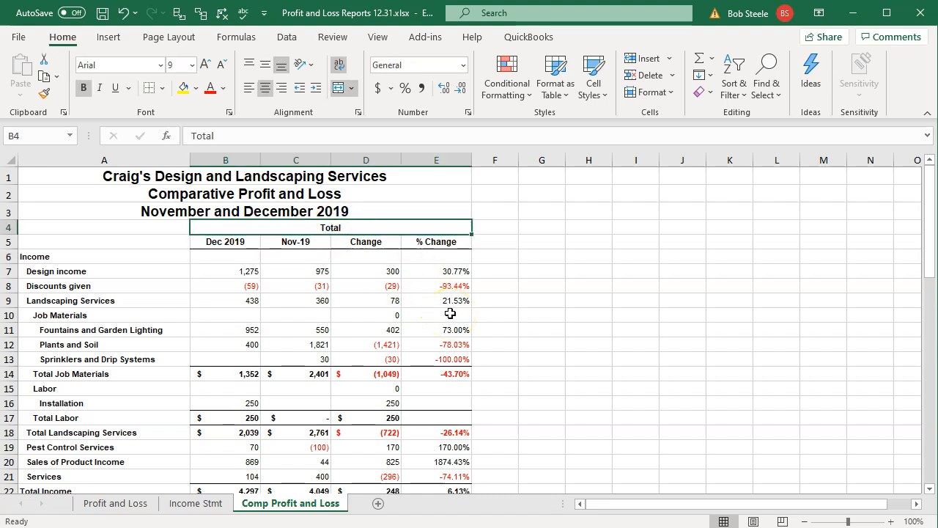
pyautogui.click(450, 313)
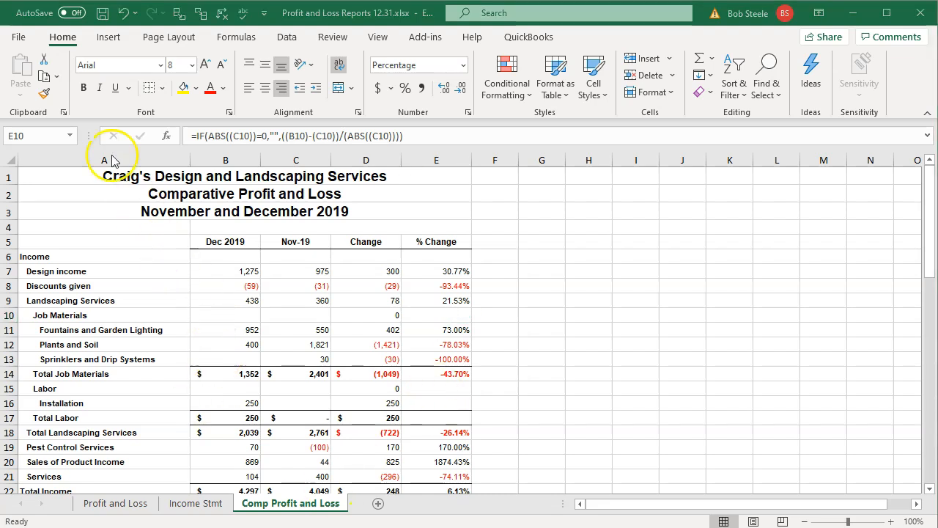
# - Set up a print job that covers the entire workbook instead of only the active sheet
pyautogui.click(24, 39)
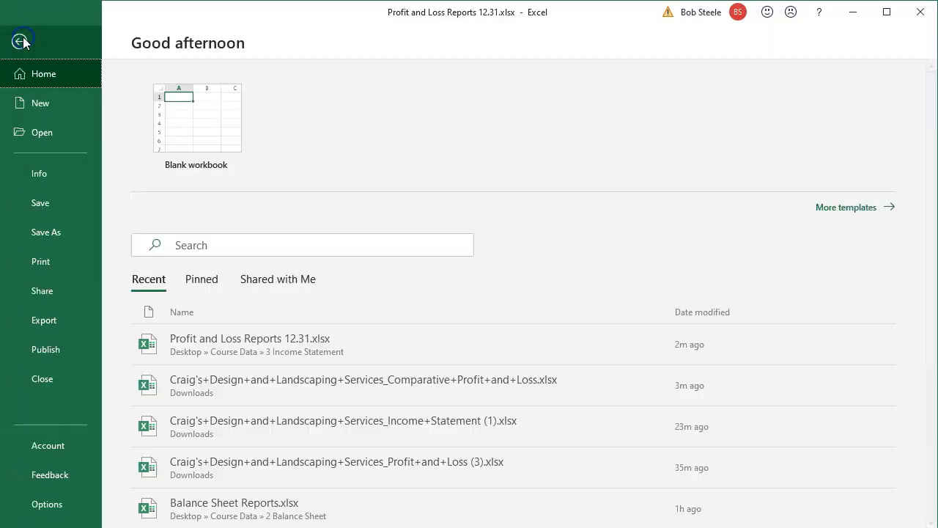
pyautogui.click(52, 269)
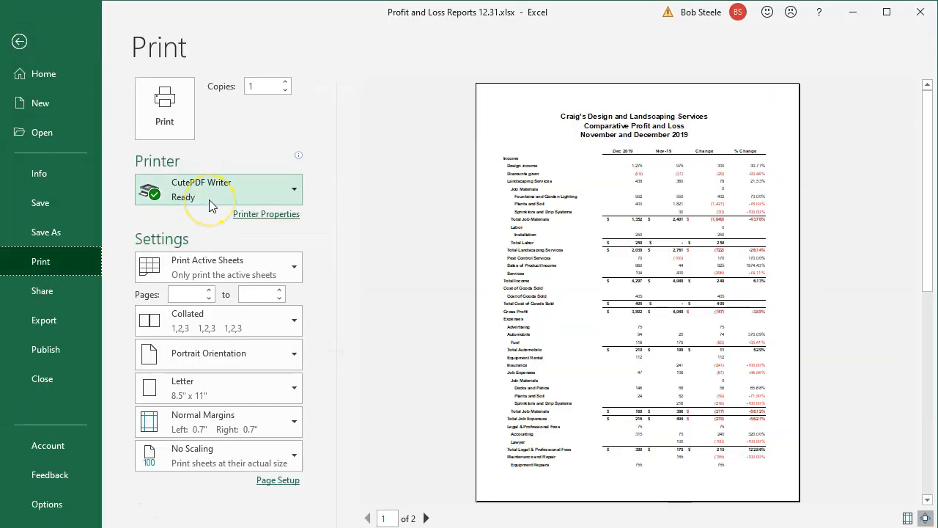
pyautogui.click(279, 269)
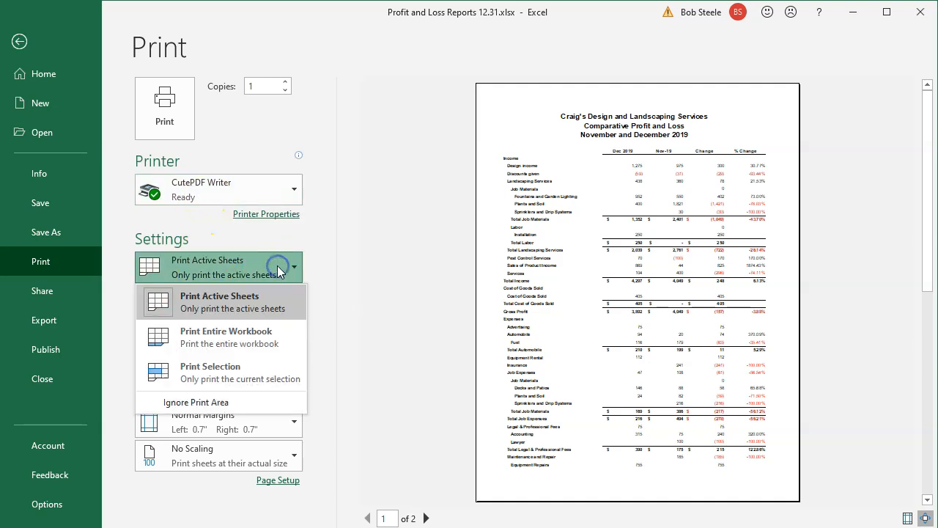
pyautogui.click(246, 335)
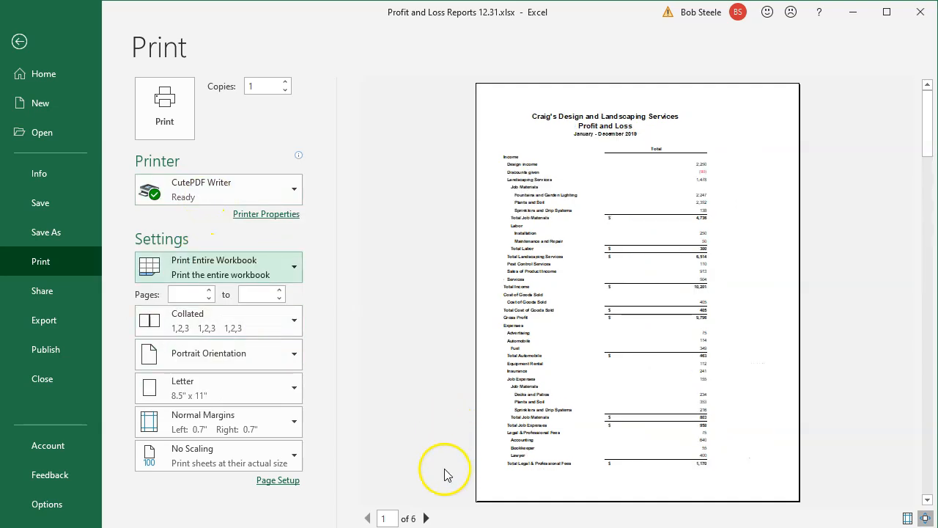
# - Page through the print preview to the last page and print the workbook with CutePDF Writer
pyautogui.click(426, 519)
pyautogui.click(426, 518)
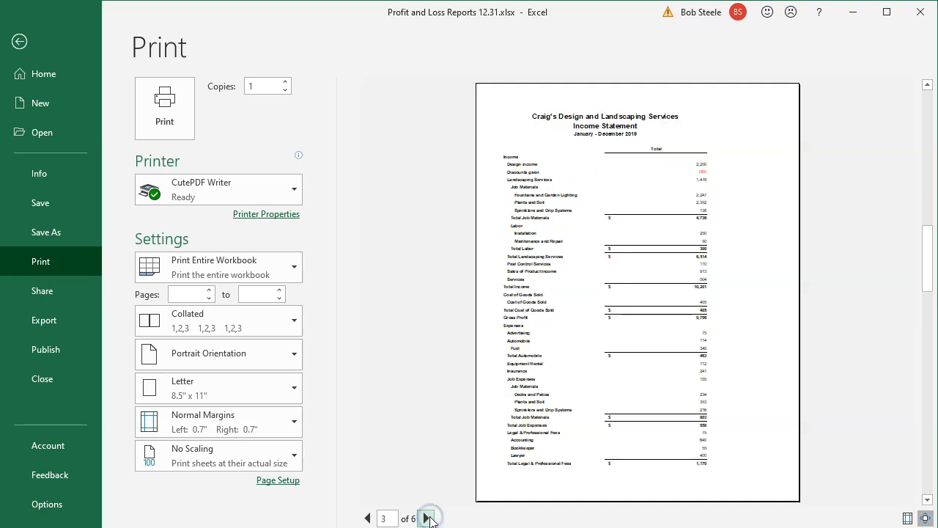
pyautogui.click(426, 519)
pyautogui.click(426, 518)
pyautogui.click(427, 518)
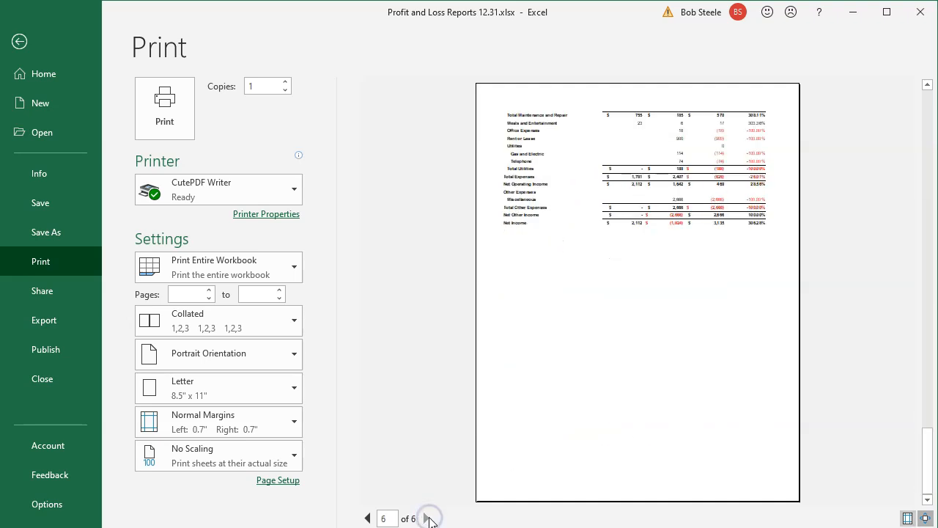
pyautogui.click(179, 136)
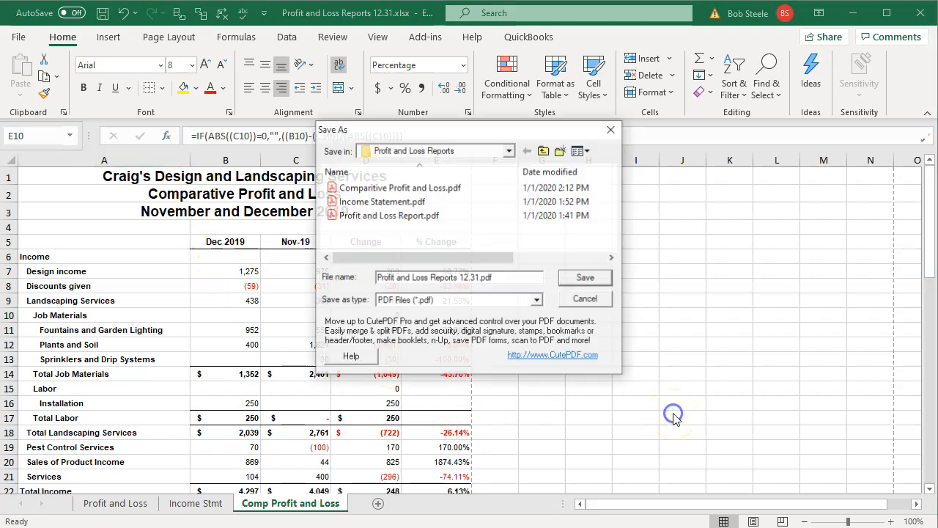
# - Save the PDF in the 3 Income Statement folder as Profit and Loss Reports 12.31.pdf, replacing the existing file
pyautogui.click(510, 151)
pyautogui.click(511, 165)
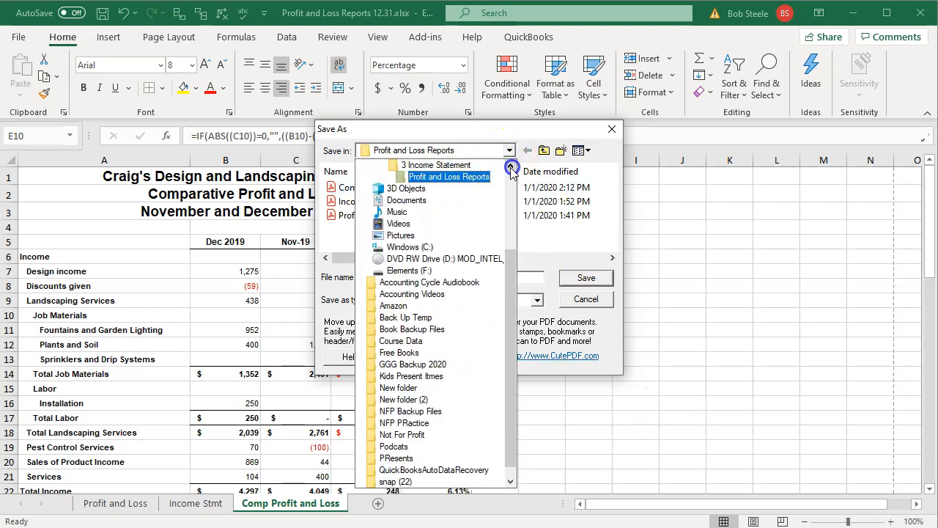
pyautogui.click(489, 166)
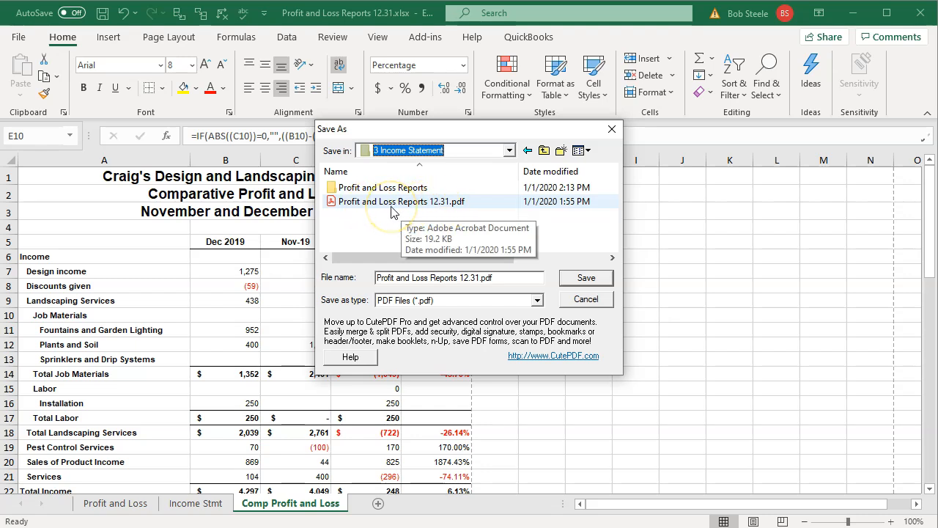
pyautogui.click(391, 205)
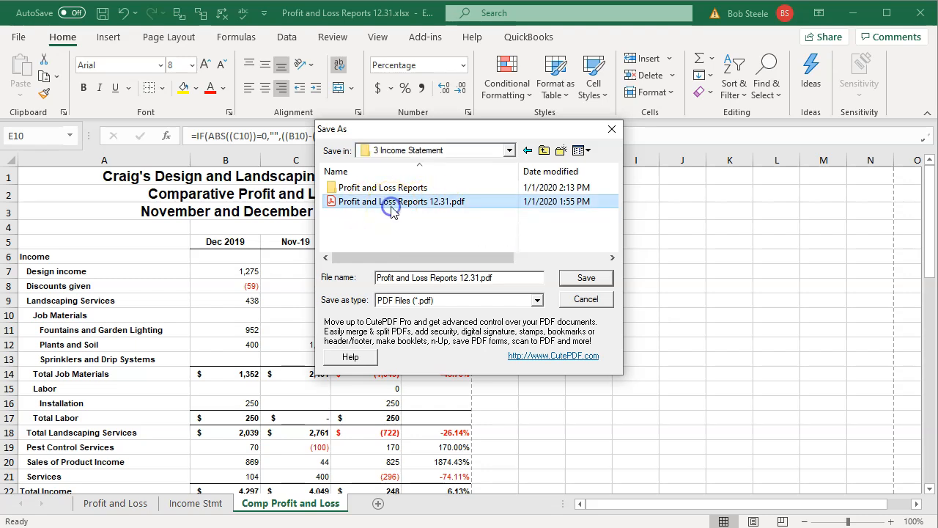
pyautogui.click(585, 279)
pyautogui.click(518, 258)
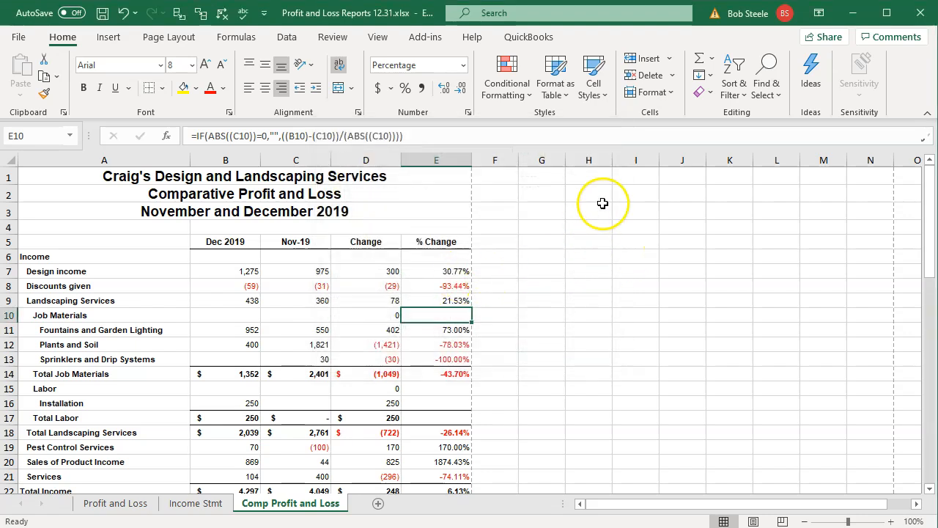
# - Close Profit and Loss Reports 12.31.xlsx with its changes saved, and close the remaining Excel window
pyautogui.click(920, 13)
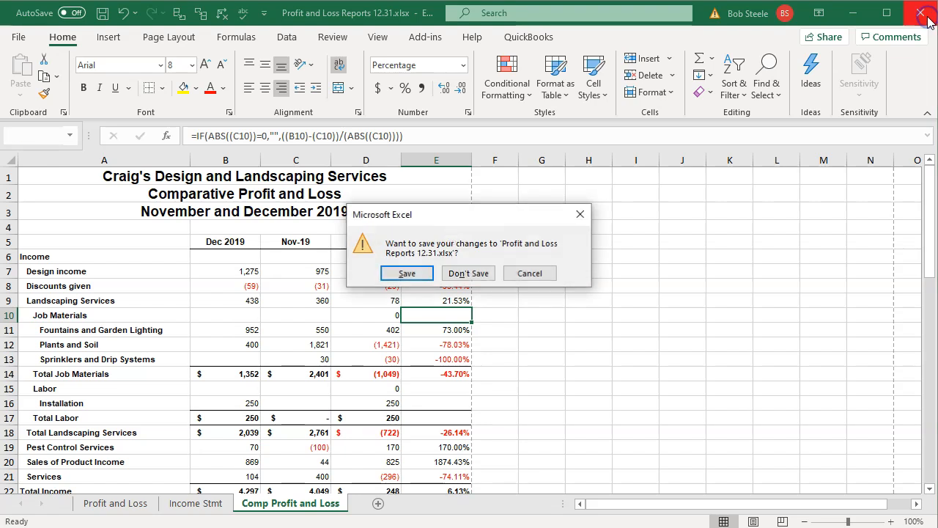
pyautogui.click(420, 275)
pyautogui.click(922, 13)
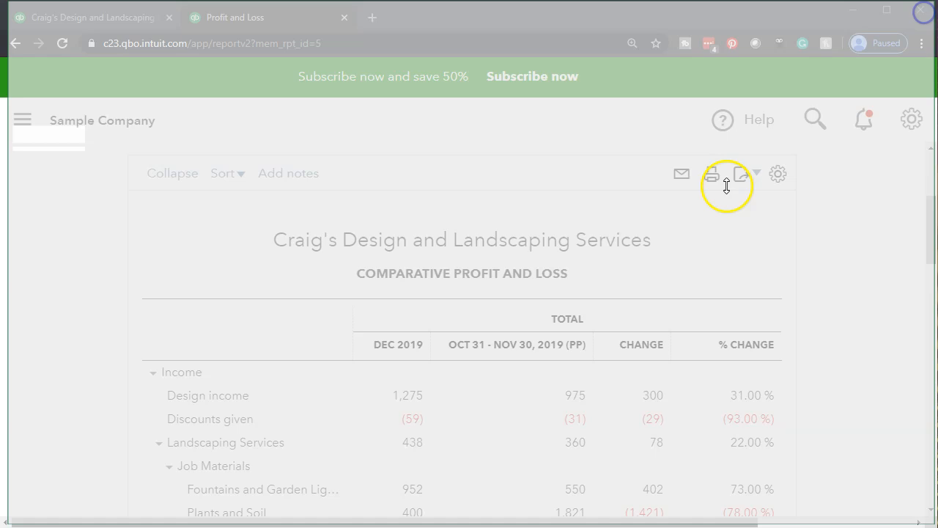
# - In File Explorer, view the PDFs inside the Profit and Loss Reports folder and return to 3 Income Statement
pyautogui.moveTo(937, 45); pyautogui.dragTo(638, 23)
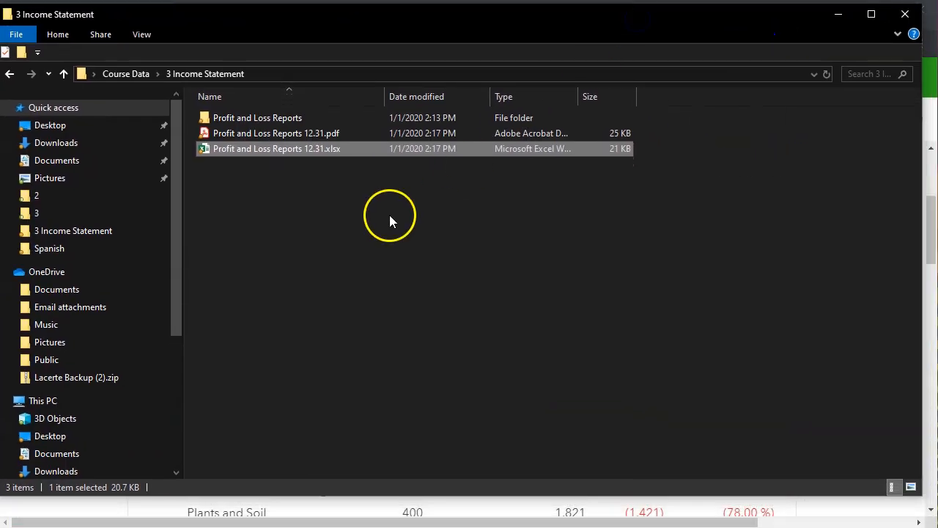
pyautogui.click(246, 120)
pyautogui.doubleClick(246, 120)
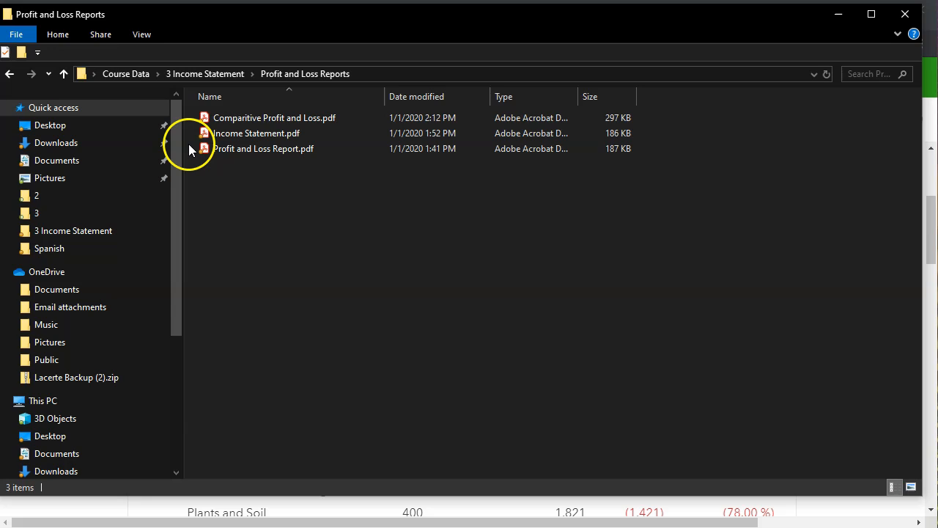
pyautogui.click(11, 76)
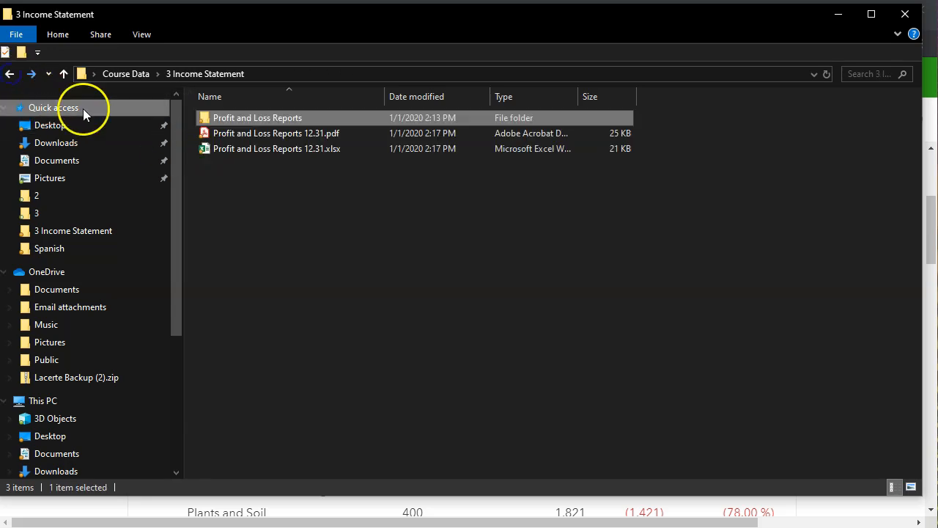
# - Compress the Profit and Loss Reports folder into a zip file in the same location
pyautogui.rightClick(231, 116)
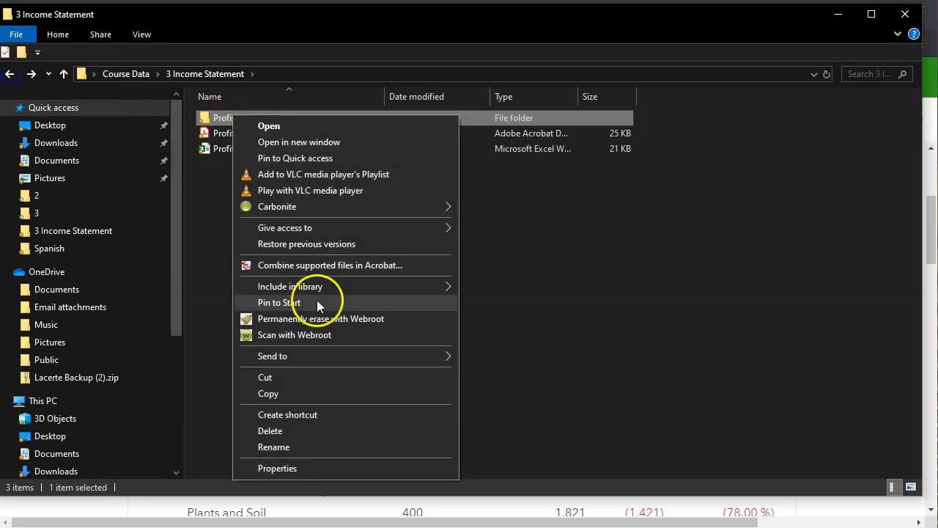
pyautogui.moveTo(460, 358)
pyautogui.click(469, 373)
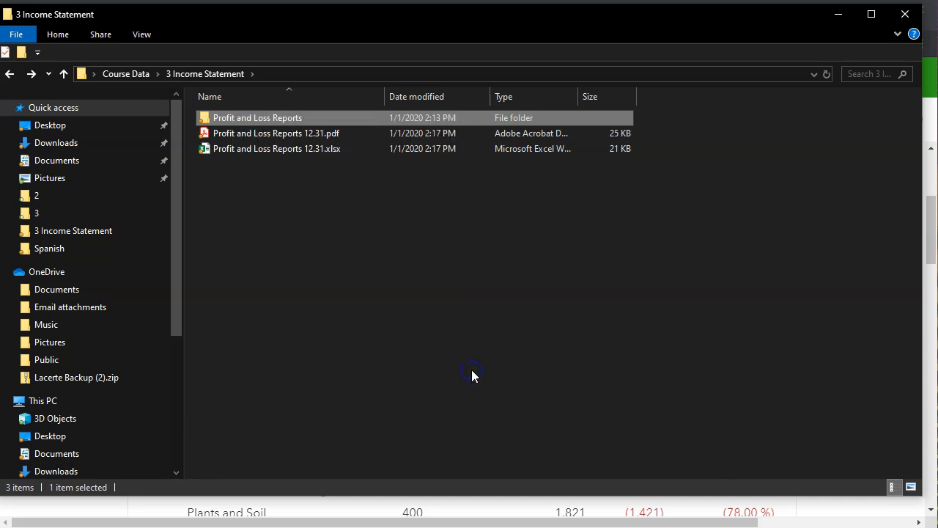
pyautogui.click(272, 253)
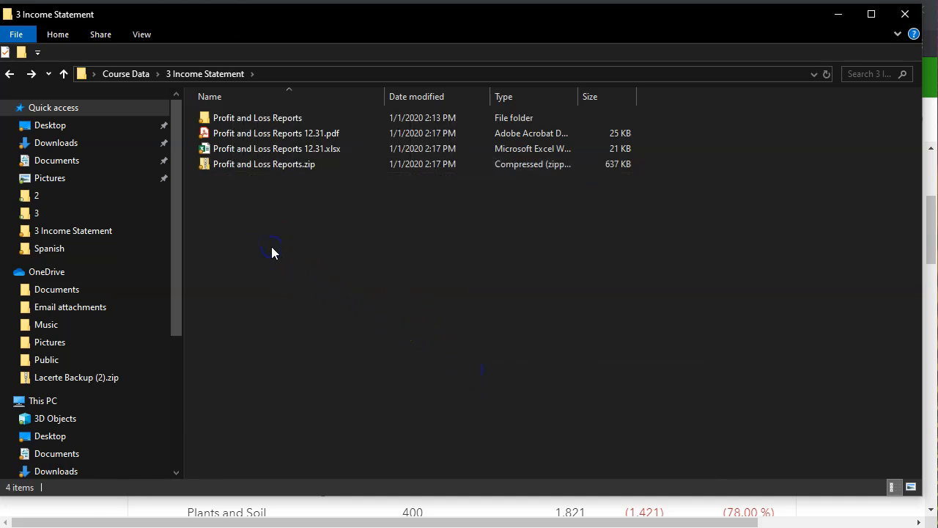
# - Delete Profit and Loss Reports.zip from the 3 Income Statement folder
pyautogui.click(228, 166)
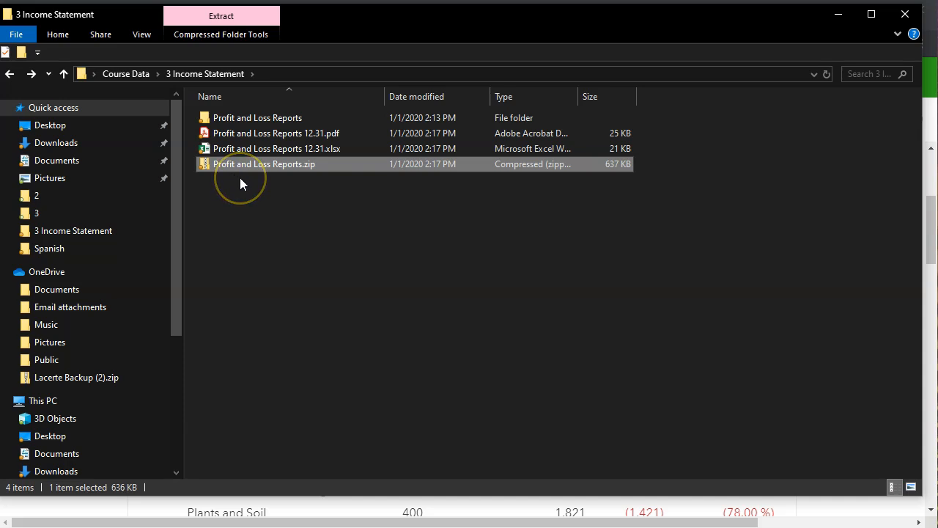
pyautogui.press('Delete')
pyautogui.click(232, 153)
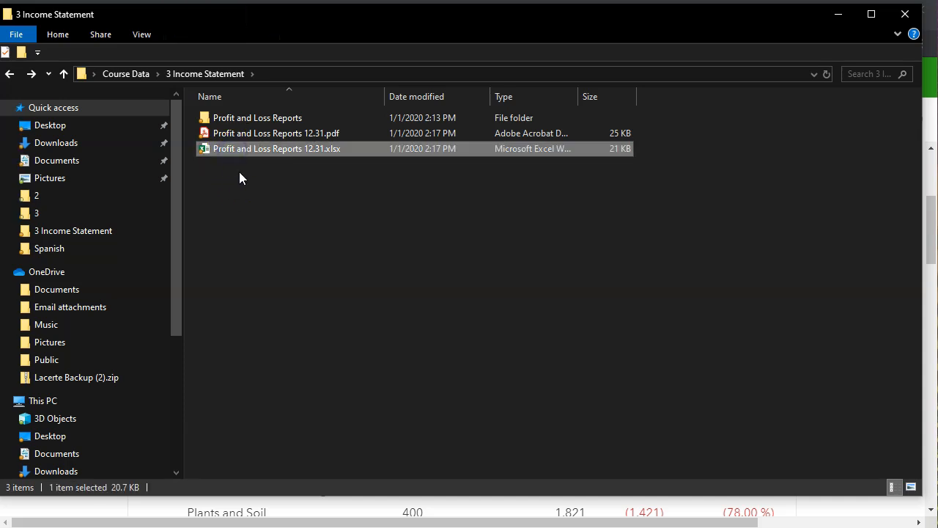
pyautogui.click(248, 178)
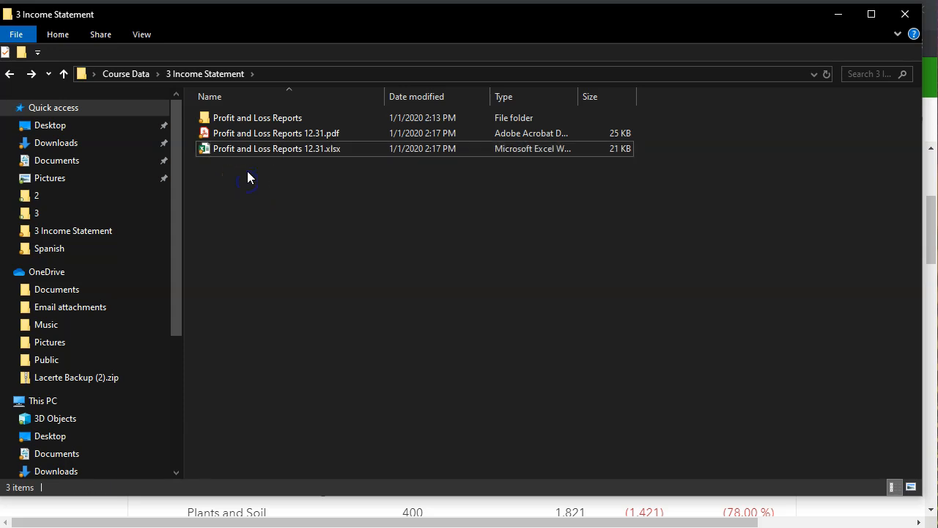
# - Open Profit and Loss Reports 12.31.pdf in Adobe Acrobat Reader and review its reports through the last page
pyautogui.click(242, 138)
pyautogui.click(243, 137)
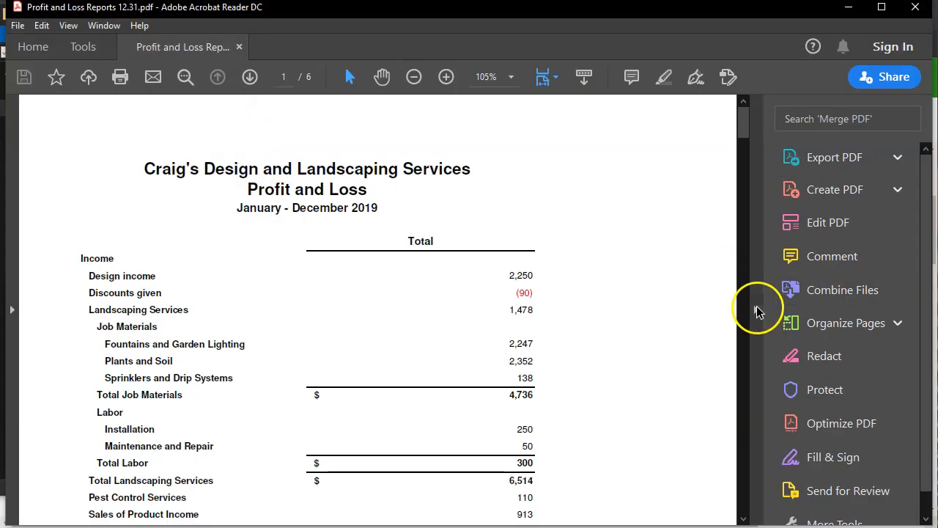
pyautogui.click(756, 310)
pyautogui.scroll(-15, 758, 313)
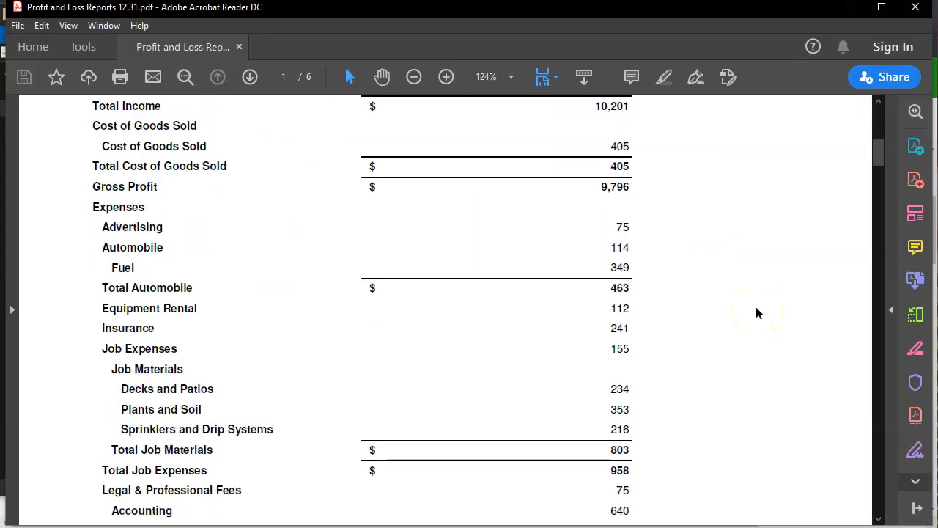
pyautogui.scroll(-15, 757, 308)
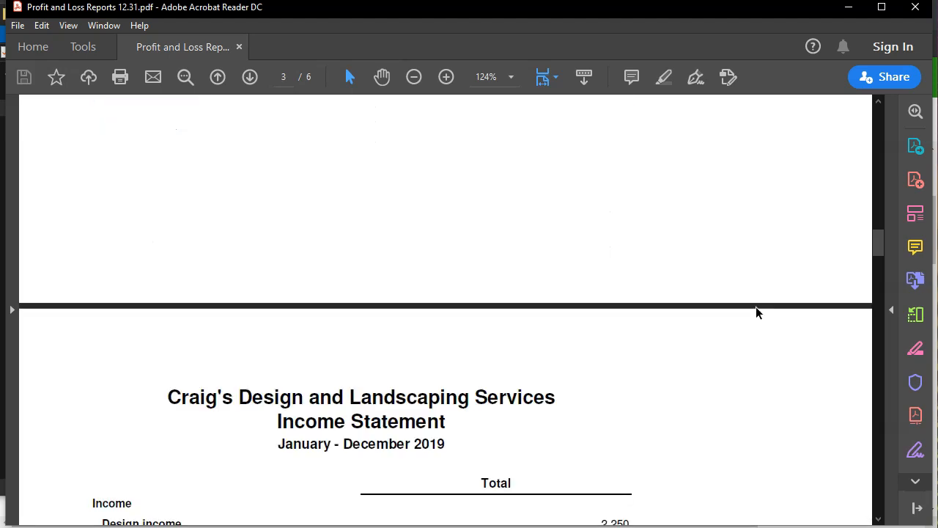
pyautogui.scroll(-15, 756, 311)
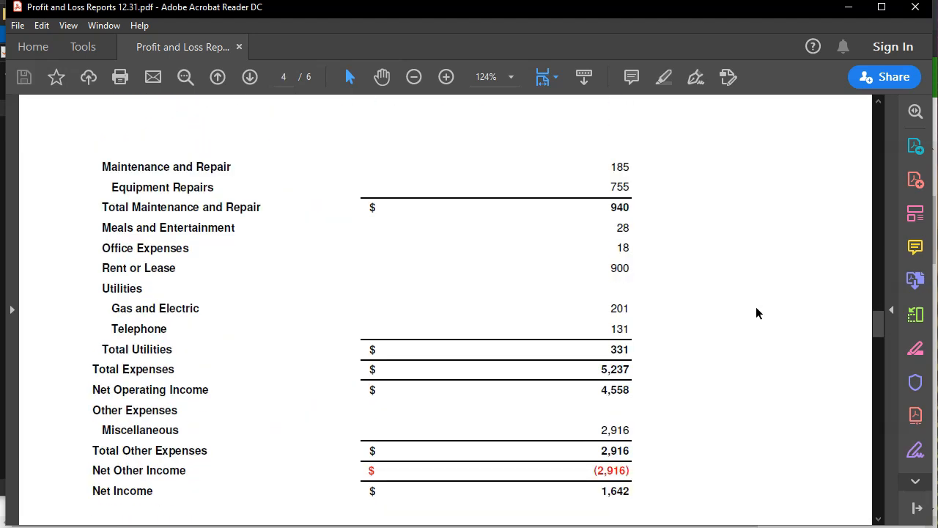
pyautogui.scroll(-15, 756, 312)
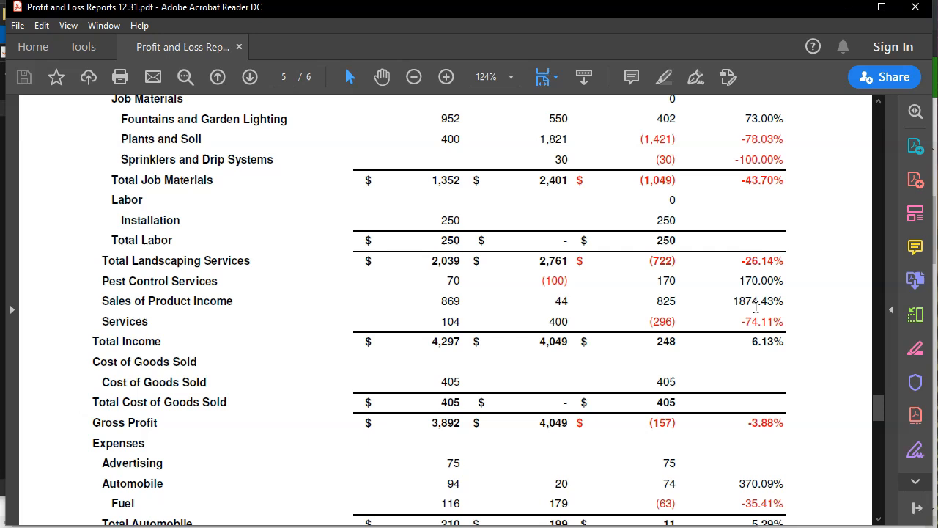
pyautogui.scroll(-5, 755, 308)
pyautogui.scroll(-3, 756, 311)
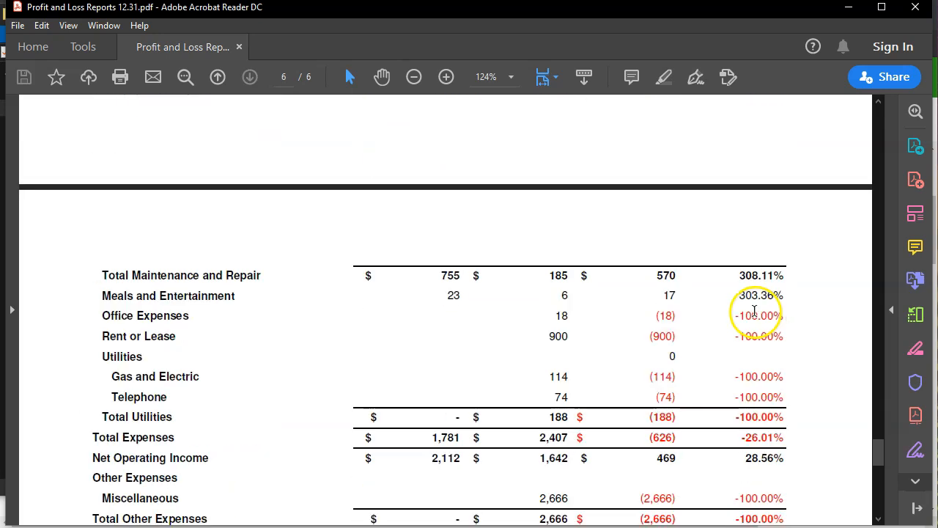